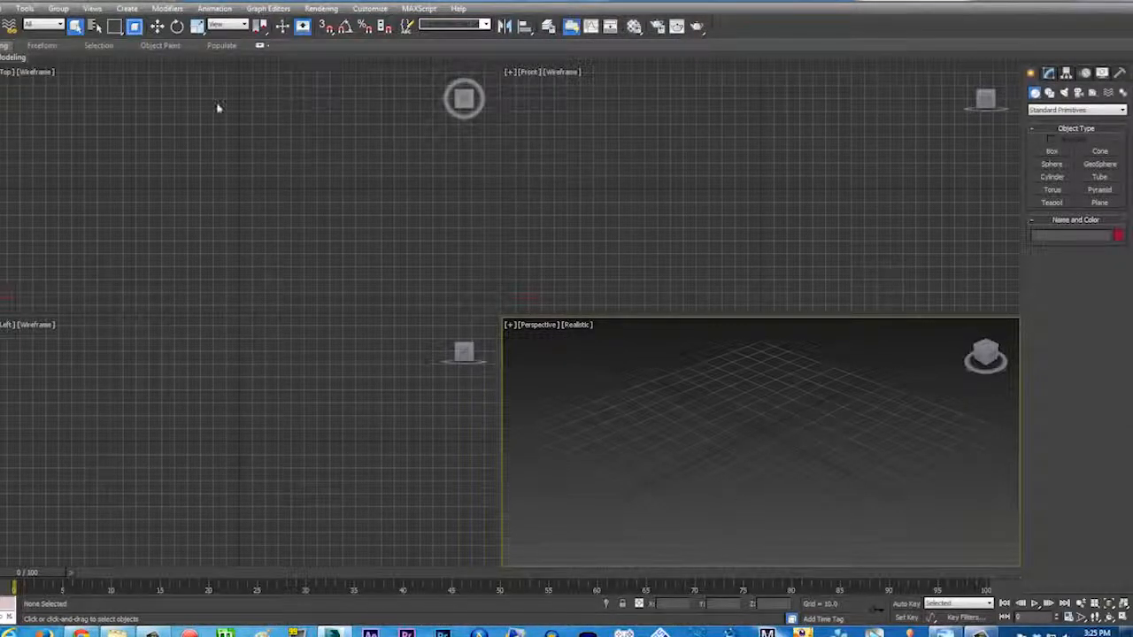
left_click(80, 633)
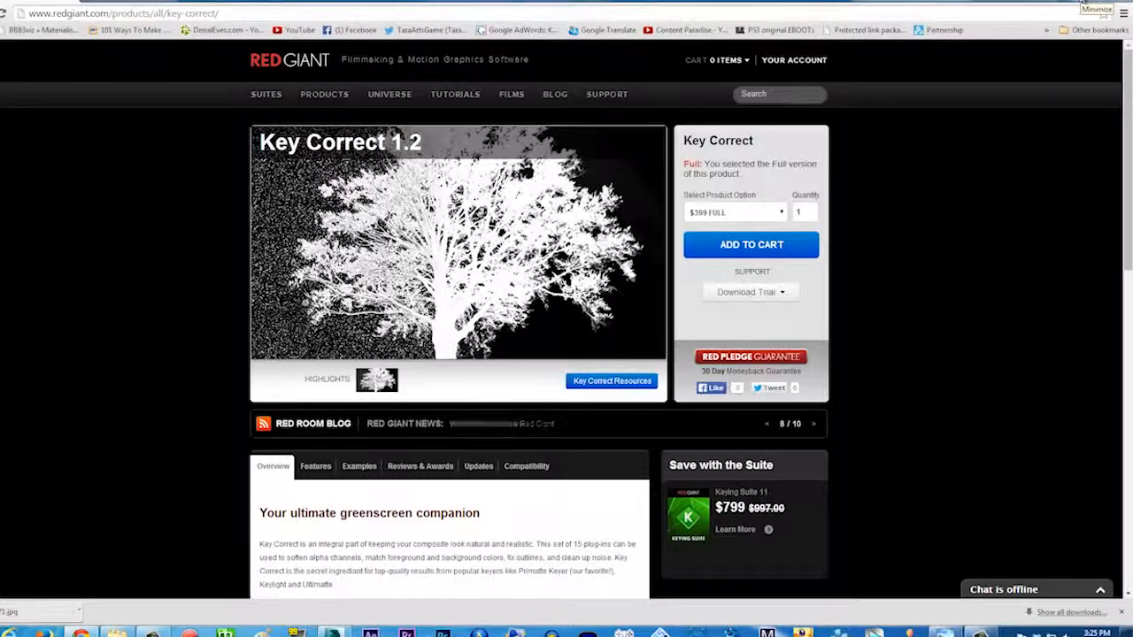
left_click(1081, 4)
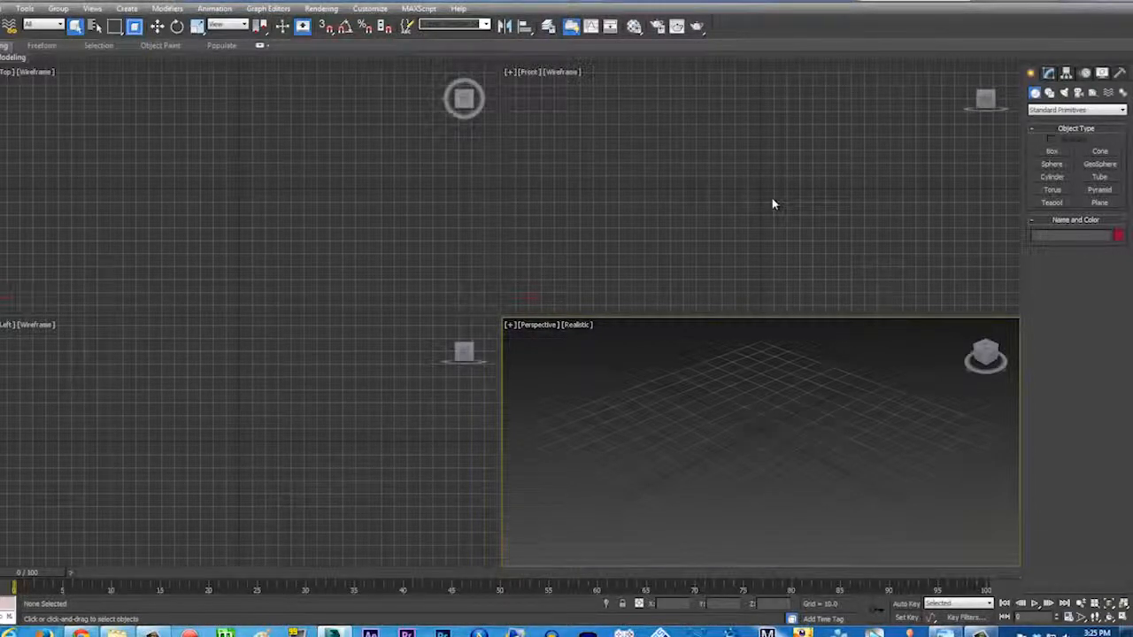
left_click(945, 632)
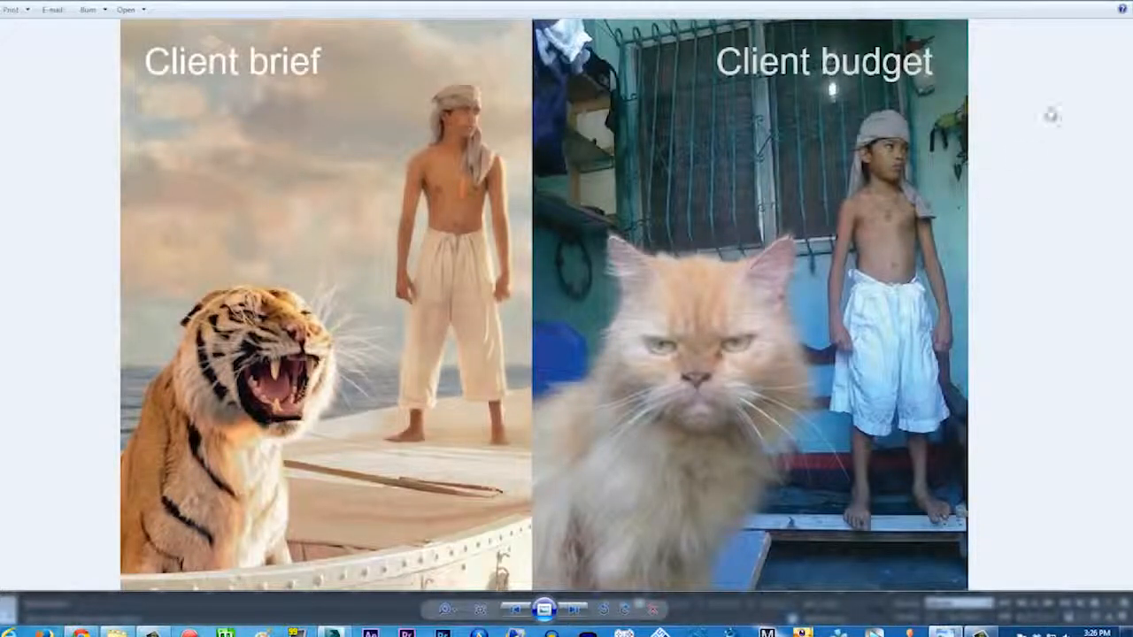
left_click(1072, 3)
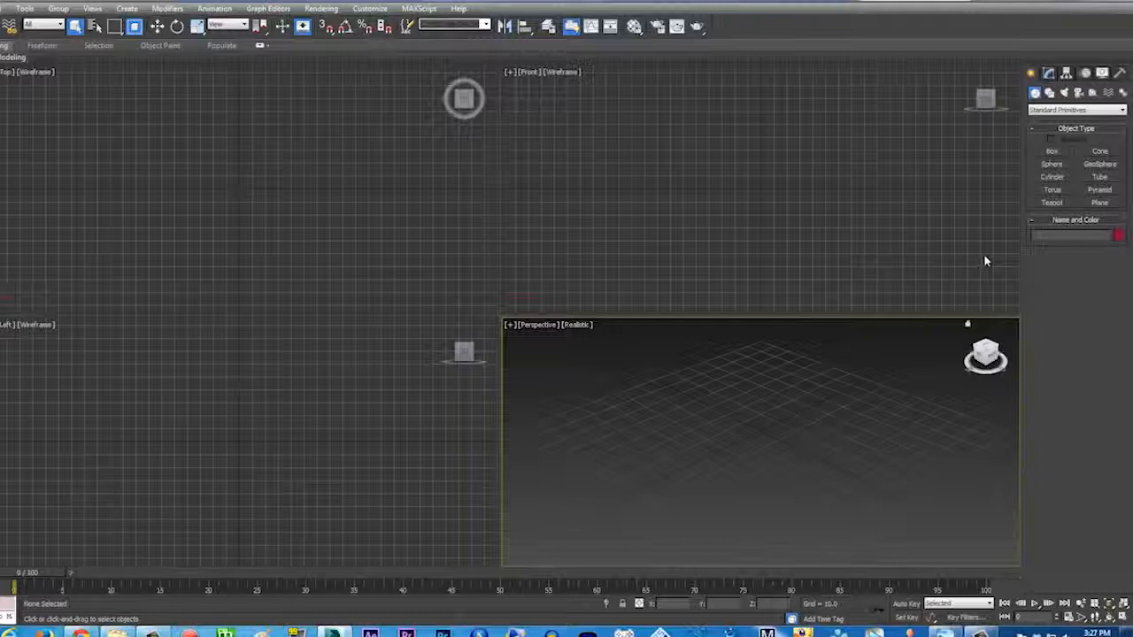
Create a ground plane about 139 by 144 units and a box about 31 by 29 by 25 units on it
left_click(1099, 202)
left_click_drag(518, 428, 1013, 429)
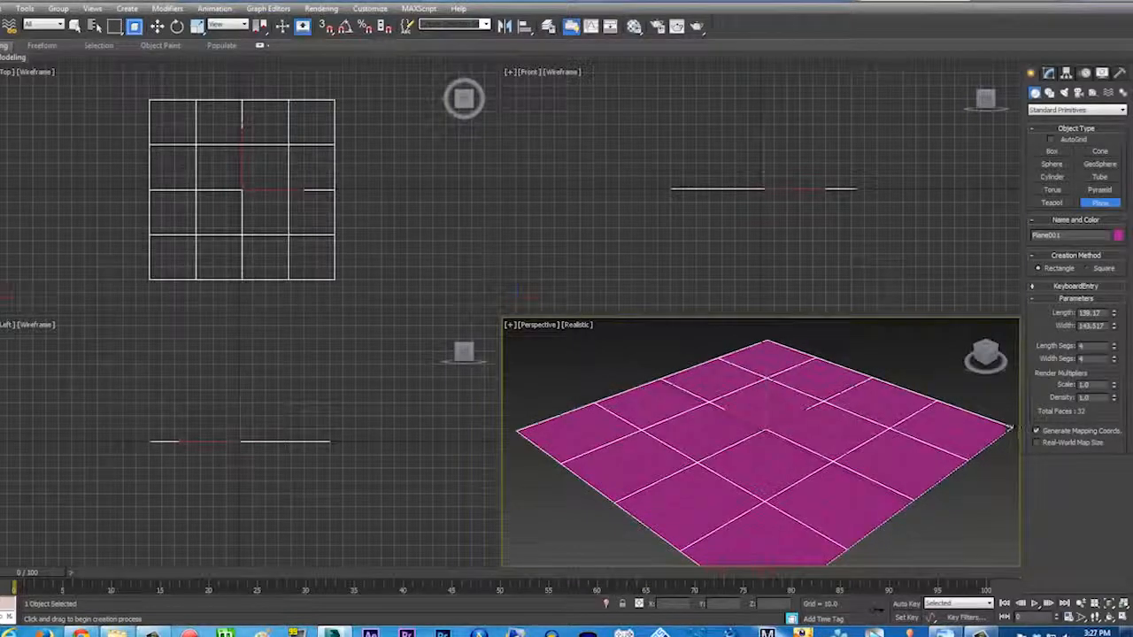
left_click(1051, 152)
left_click_drag(724, 416, 823, 414)
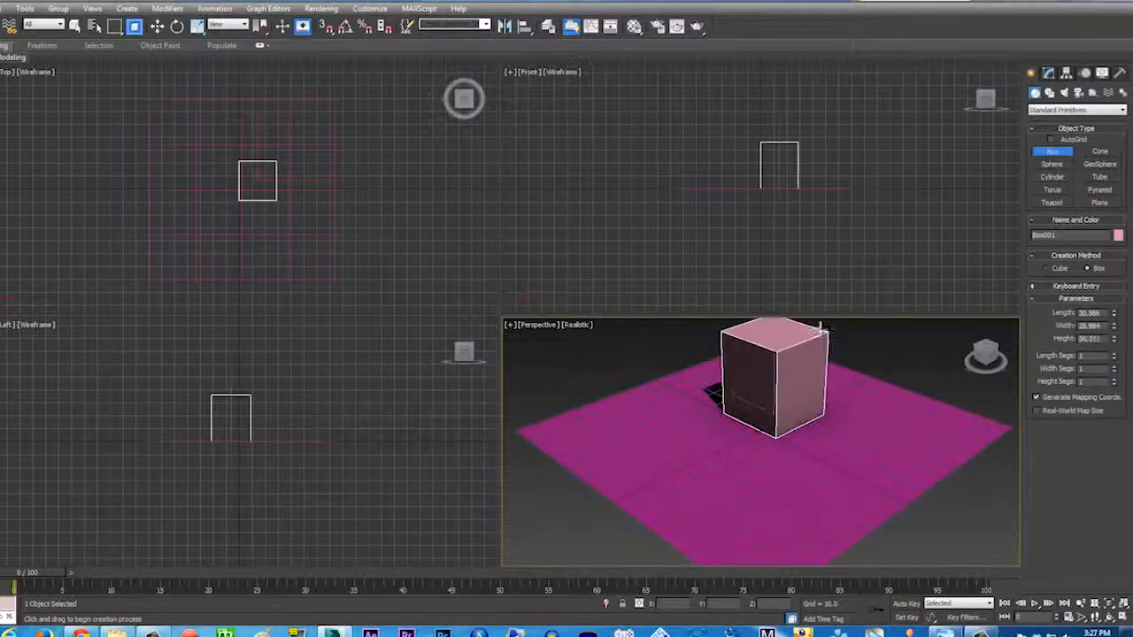
left_click(816, 357)
middle_click_drag(791, 395, 782, 412)
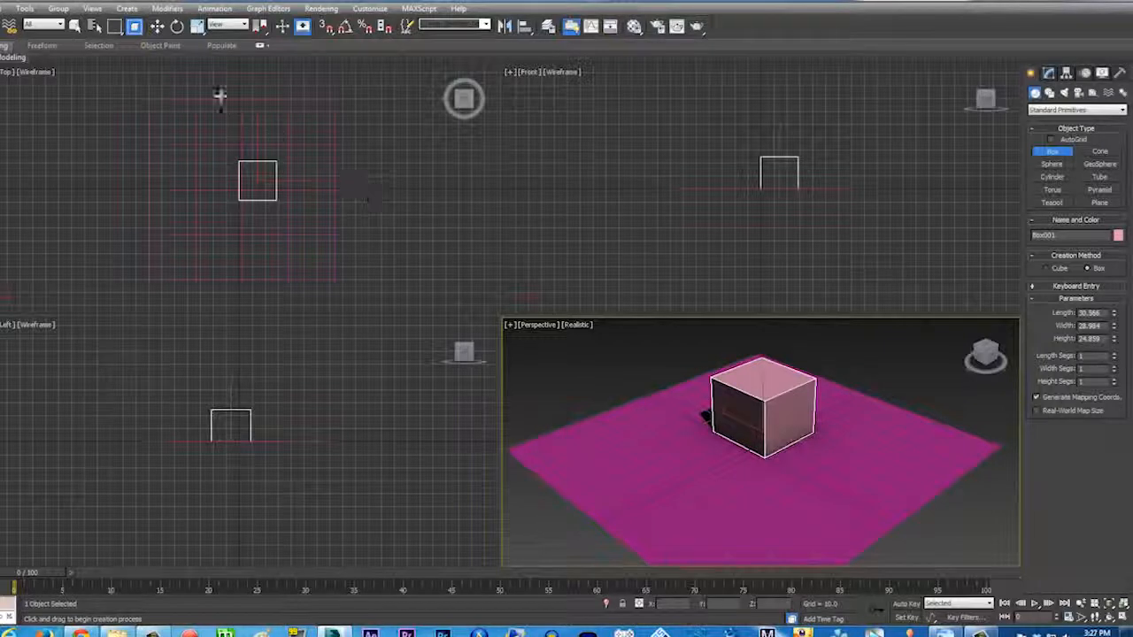
Move the box close to the plane's centre and make a test render of the Perspective view
left_click(157, 25)
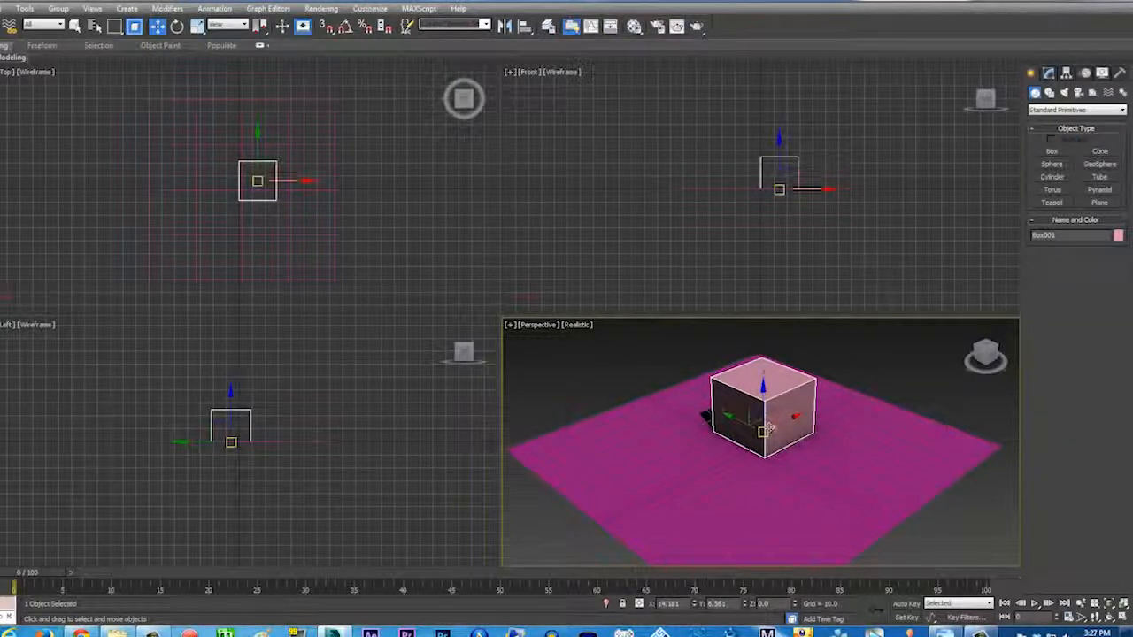
left_click_drag(766, 425, 739, 445)
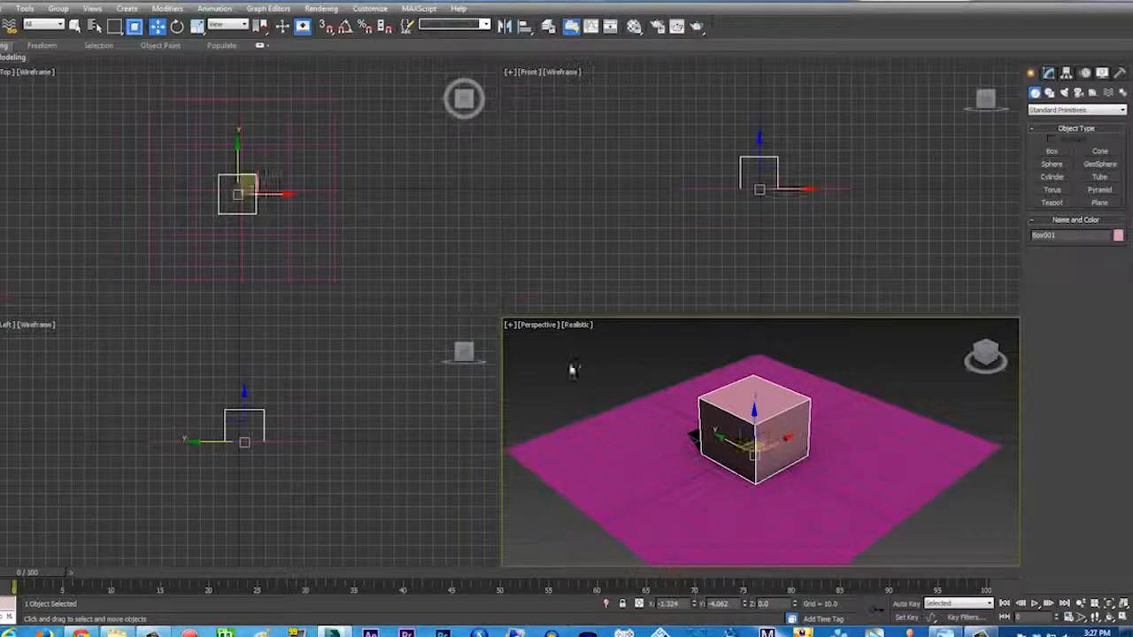
scroll(770, 400, "up", 2)
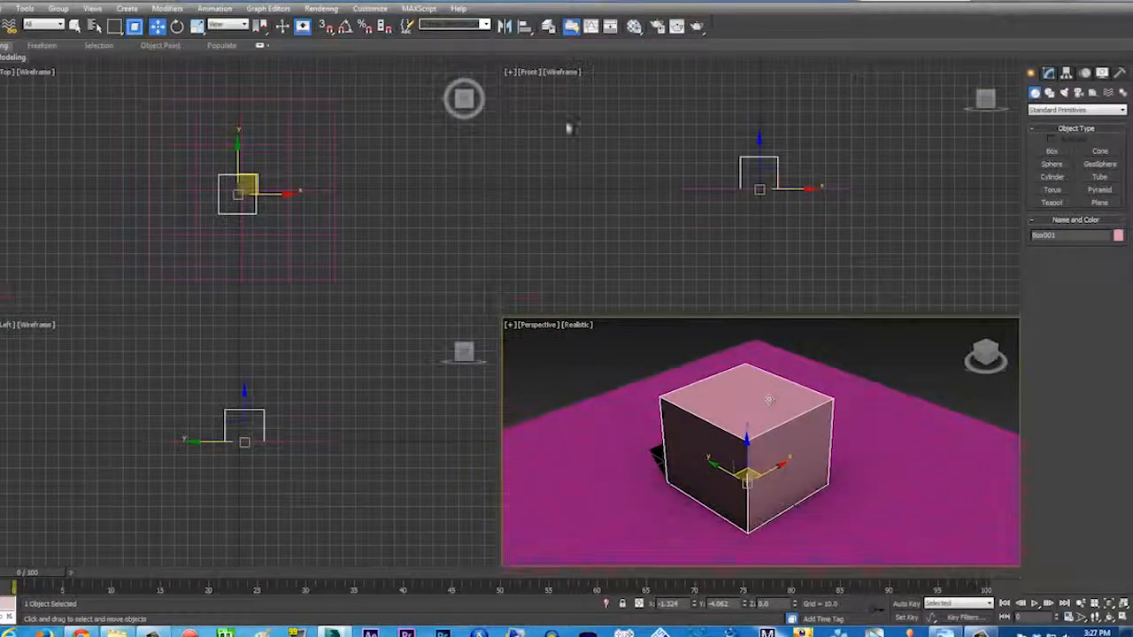
left_click(696, 27)
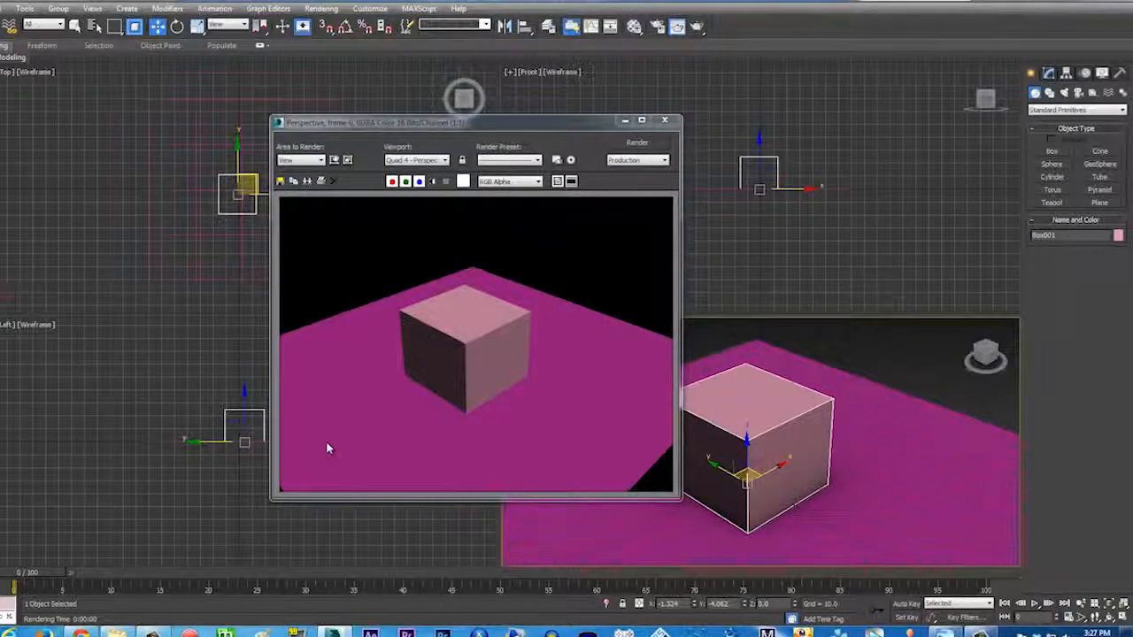
left_click(664, 120)
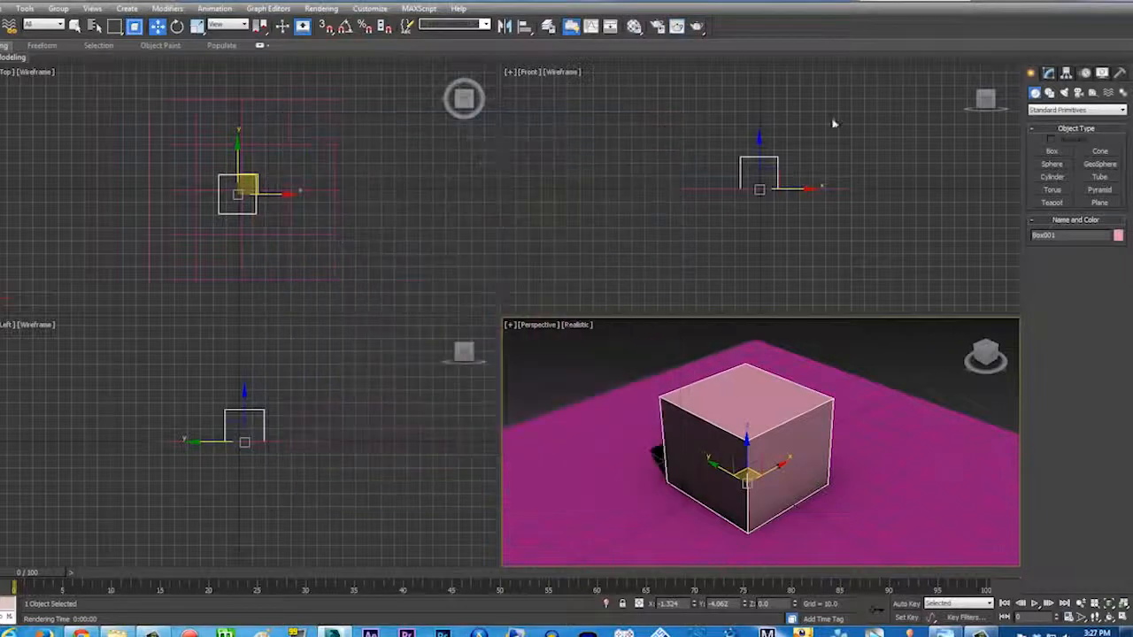
Place a Standard Omni light on the plane in front of the box and raise it to a height of about 50 units
left_click(1063, 92)
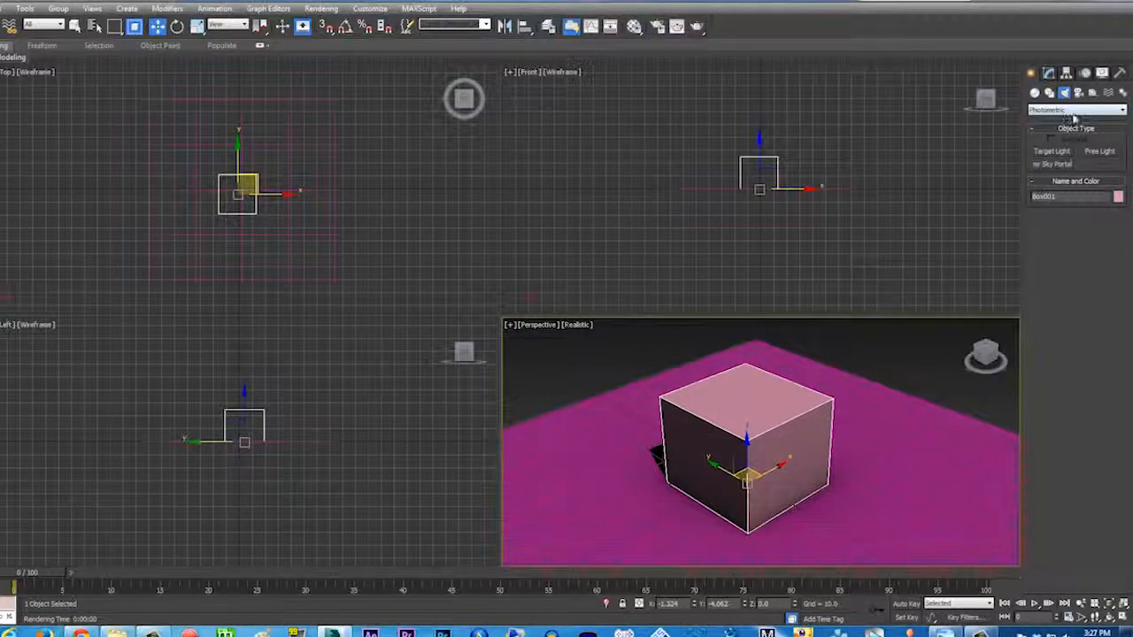
left_click(1075, 112)
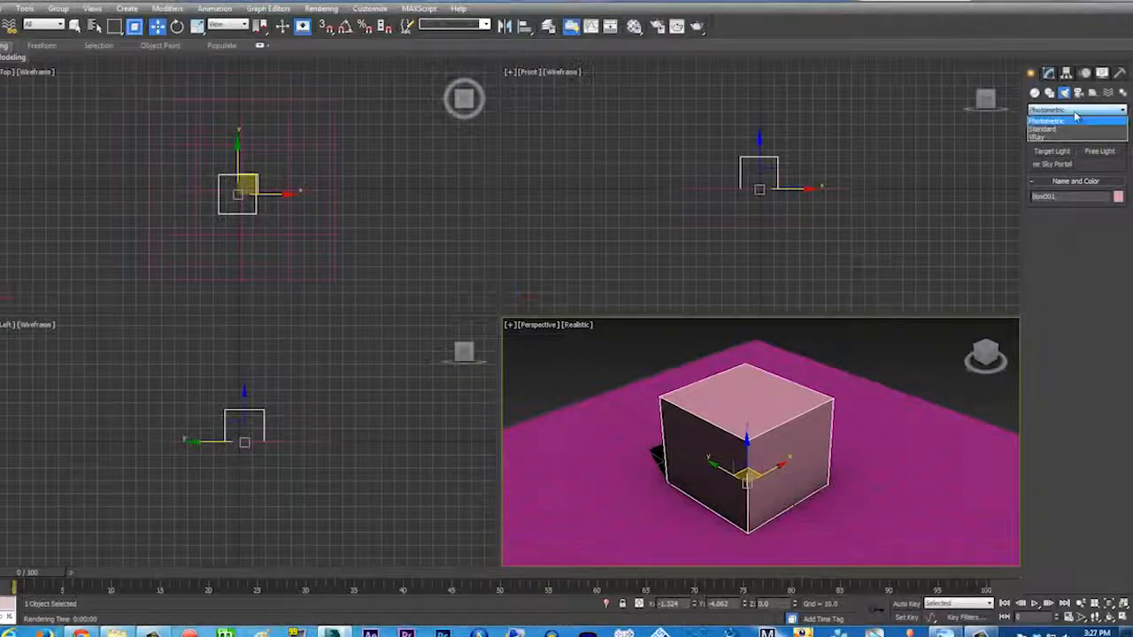
left_click(1067, 126)
left_click(1057, 178)
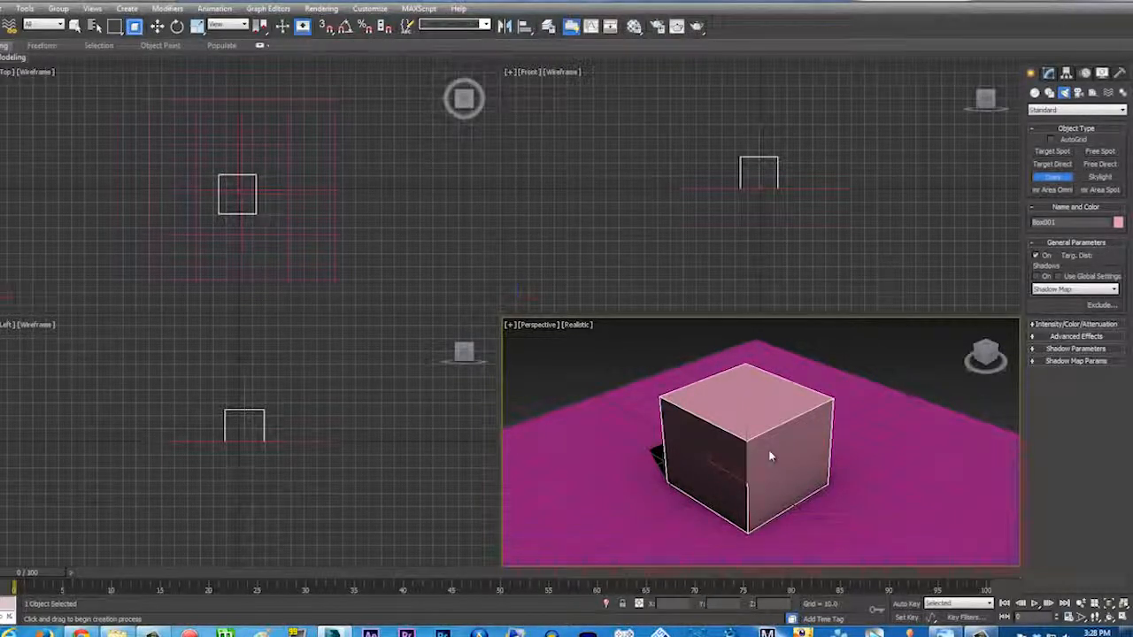
left_click(860, 501)
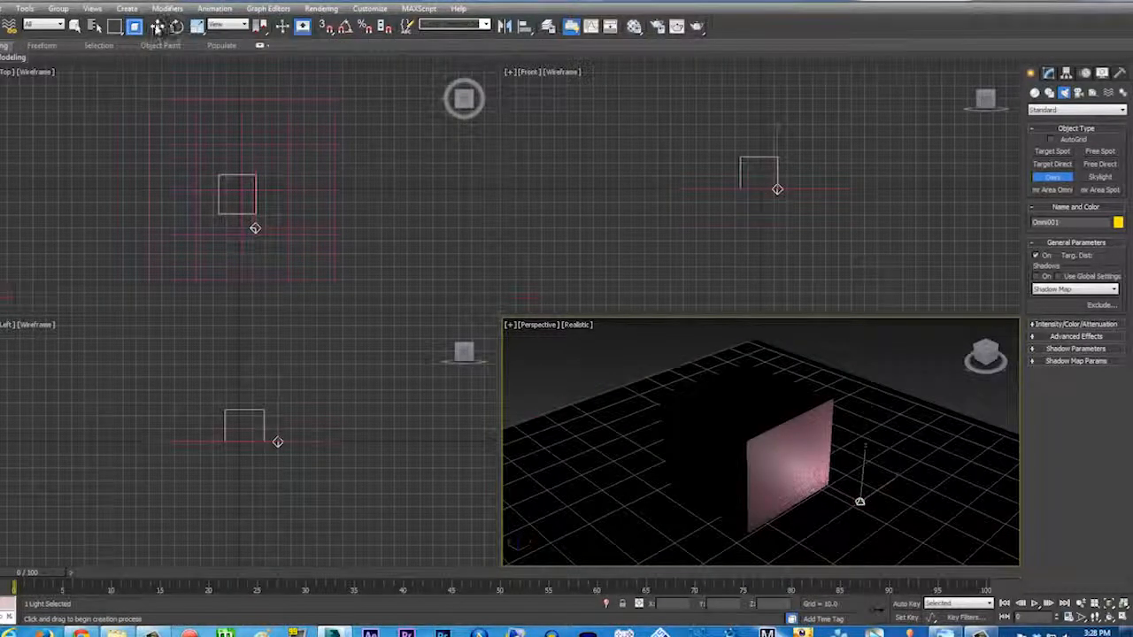
left_click(157, 25)
left_click_drag(864, 471, 877, 274)
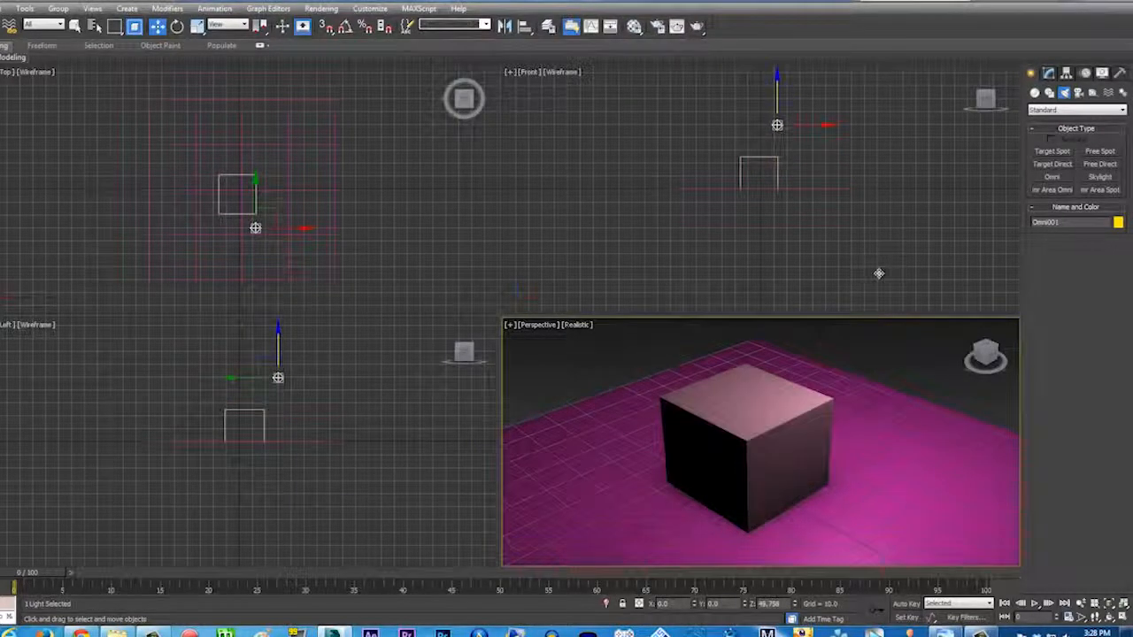
scroll(868, 348, "up", 2)
scroll(848, 389, "down", 2)
scroll(848, 390, "down", 4)
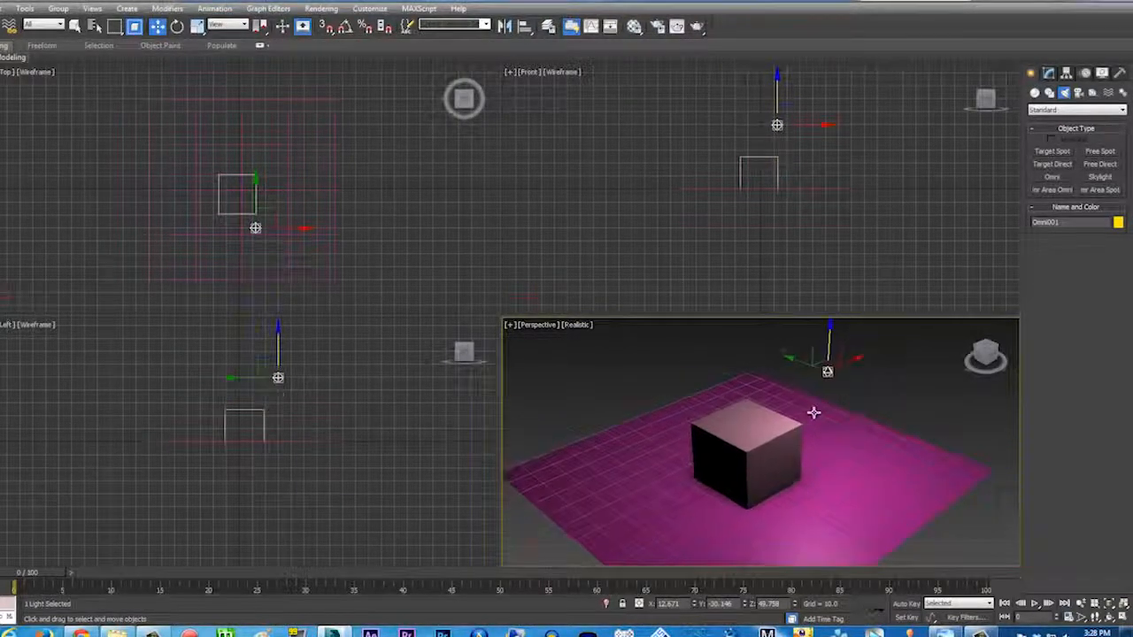
Turn on shadows for the Omni light and make a test render of the Perspective view
left_click(1048, 75)
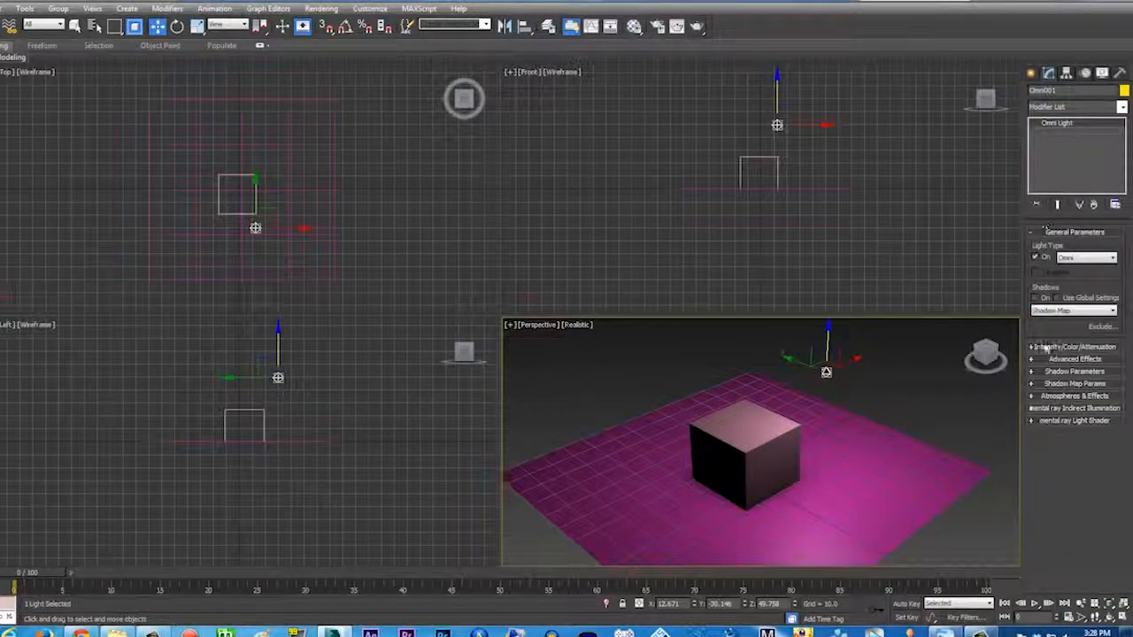
left_click(1035, 297)
left_click(697, 25)
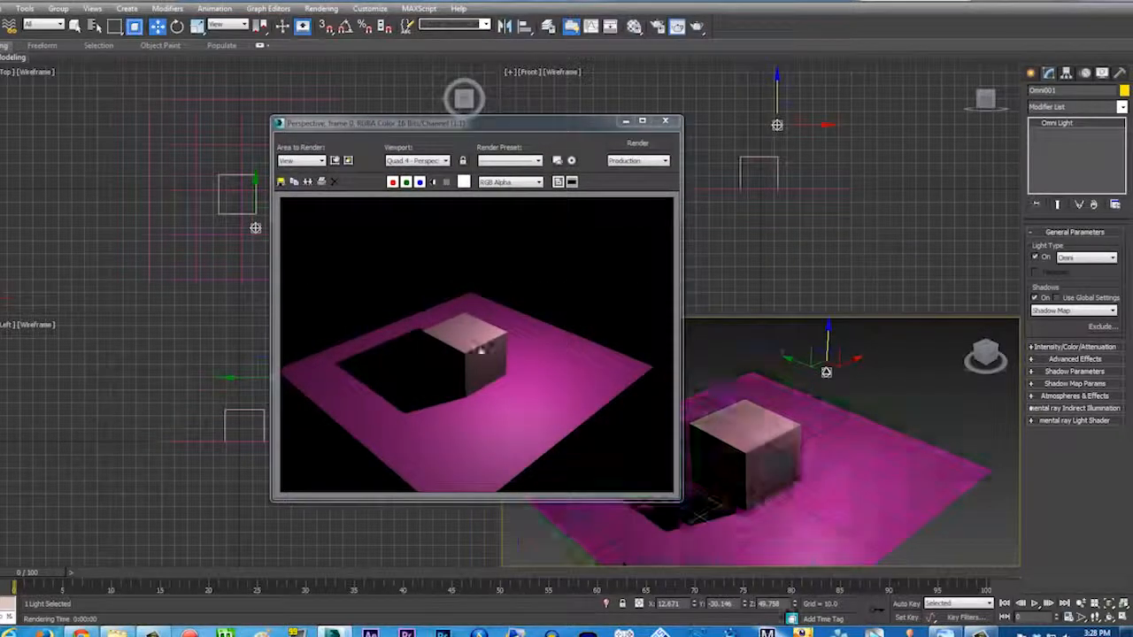
left_click(666, 121)
Delete the Omni light and create a Target Direct light in the Front view, aimed diagonally down at the box from about 380 units away
mouse_move(825, 341)
left_mouse_down()
mouse_move(827, 292)
mouse_move(827, 334)
left_mouse_up()
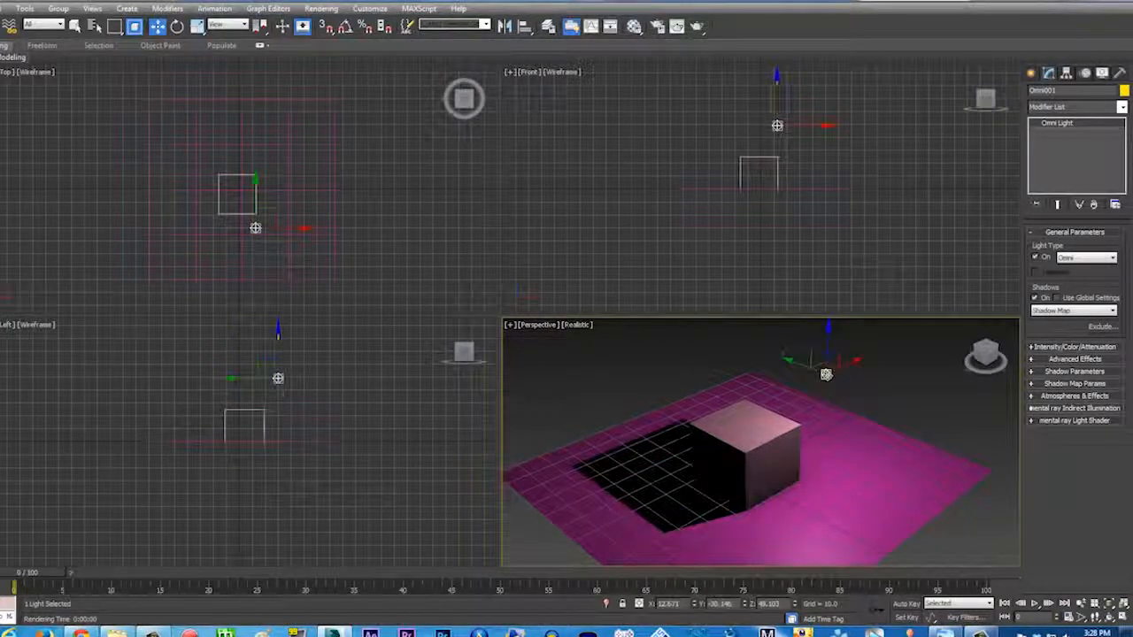
key("Delete")
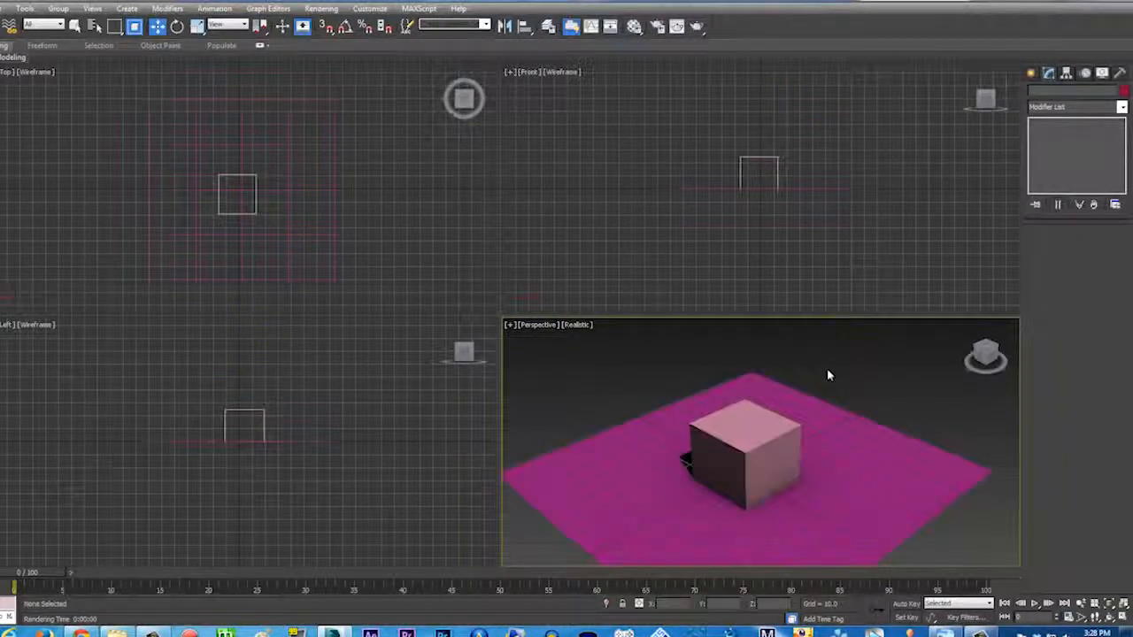
left_click(1031, 73)
left_click(1064, 92)
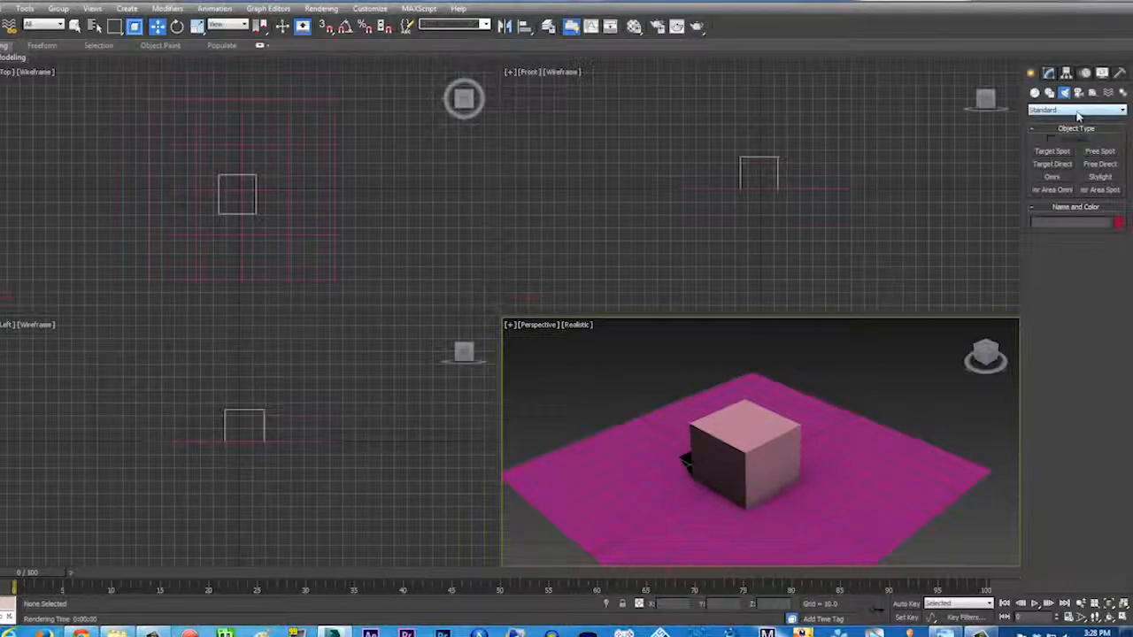
left_click(1057, 164)
middle_click_drag(767, 162, 771, 239)
scroll(771, 240, "down", 3)
scroll(809, 164, "down", 3)
left_click_drag(872, 97, 787, 249)
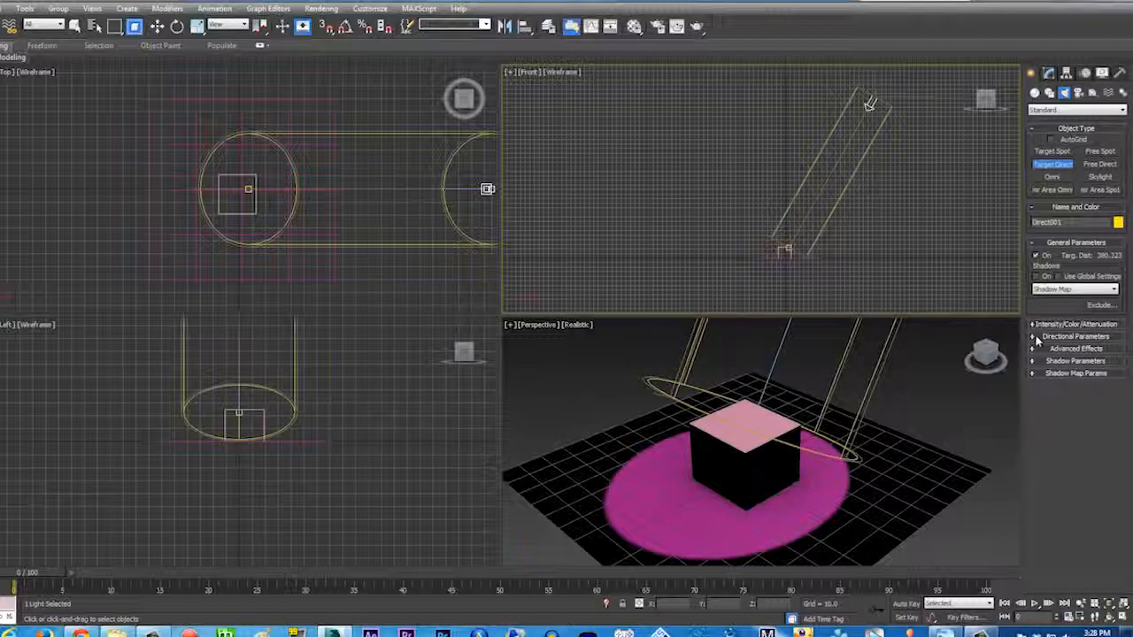
Widen the direct light's Hotspot/Beam to about 92 to cover the whole plane and turn on its shadows
left_click(1036, 337)
left_click_drag(1117, 376, 1098, 235)
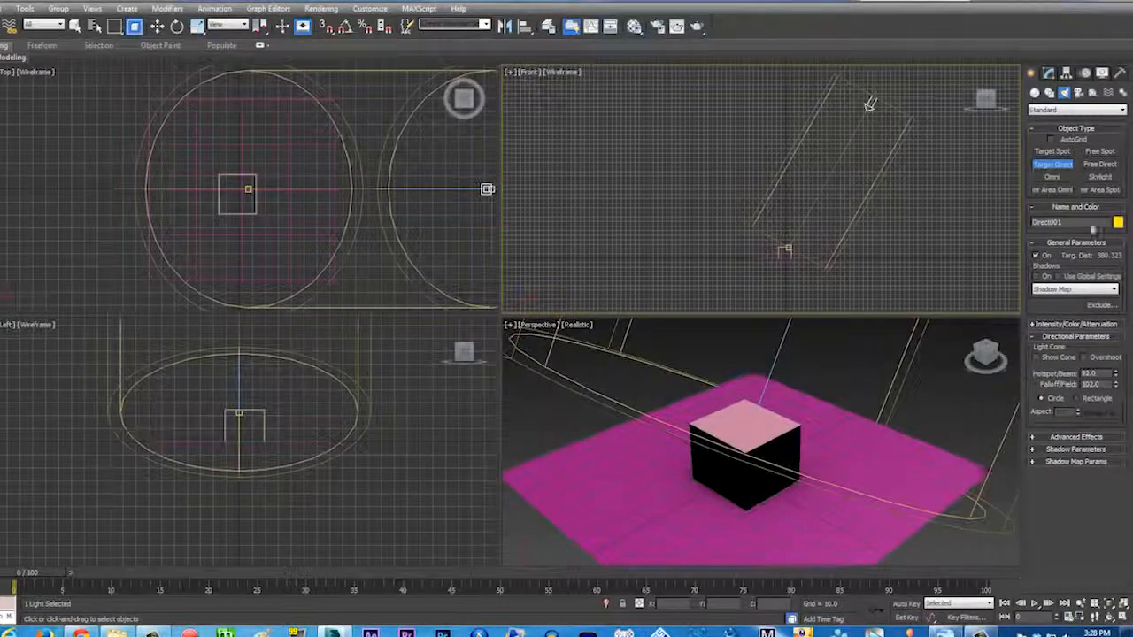
left_click(1035, 276)
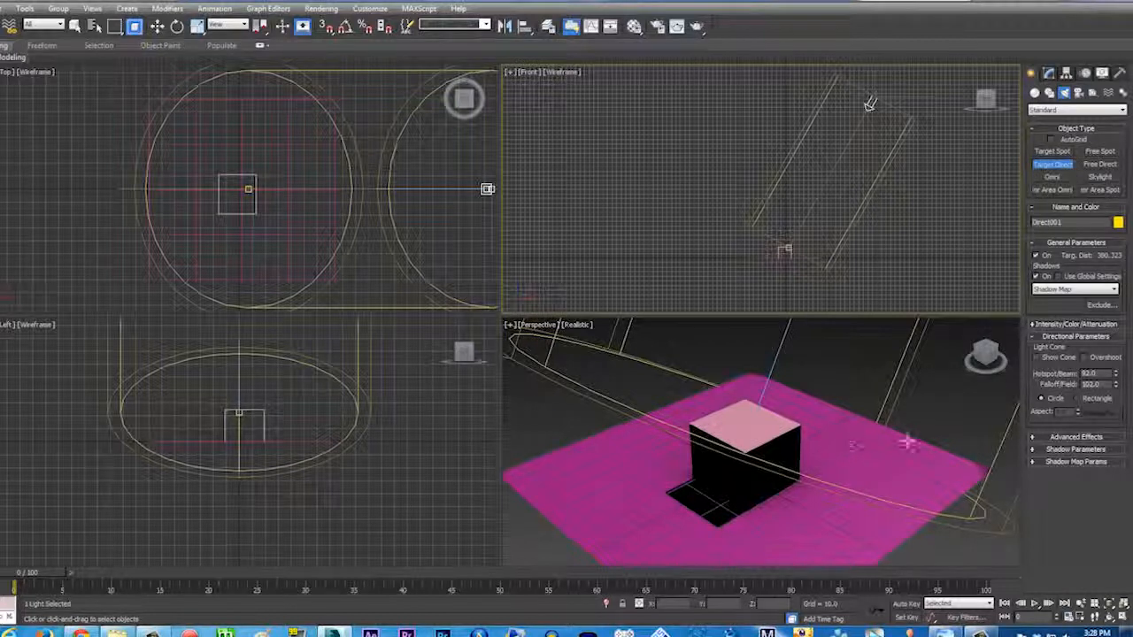
Change the direct light's colour to a pale warm yellow
left_click(1053, 327)
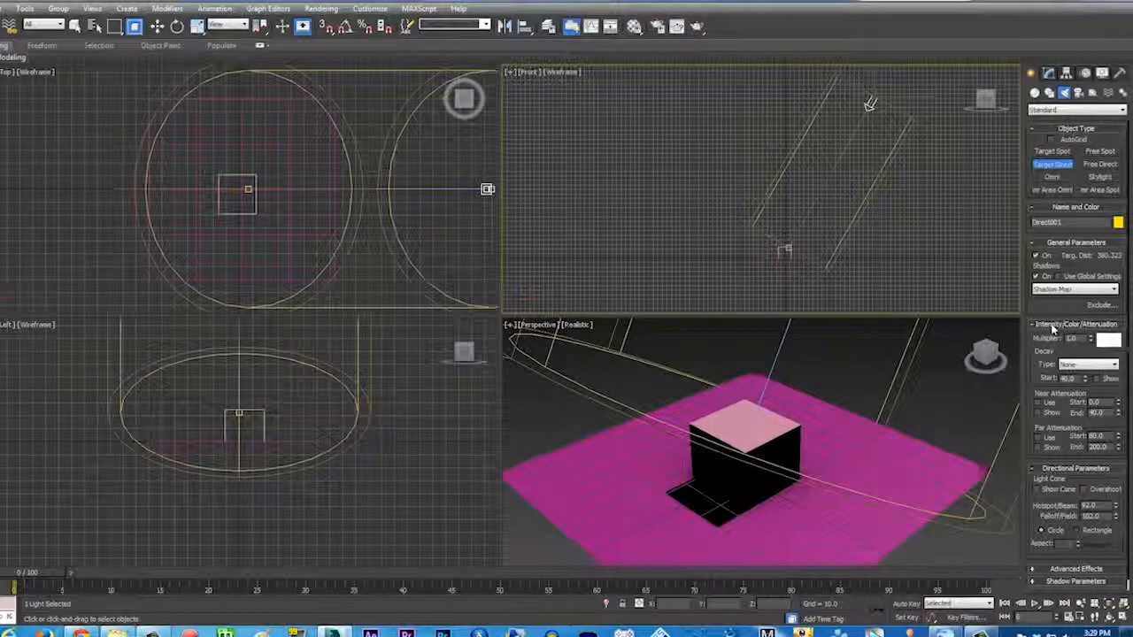
left_click(1109, 340)
left_click_drag(346, 44, 334, 73)
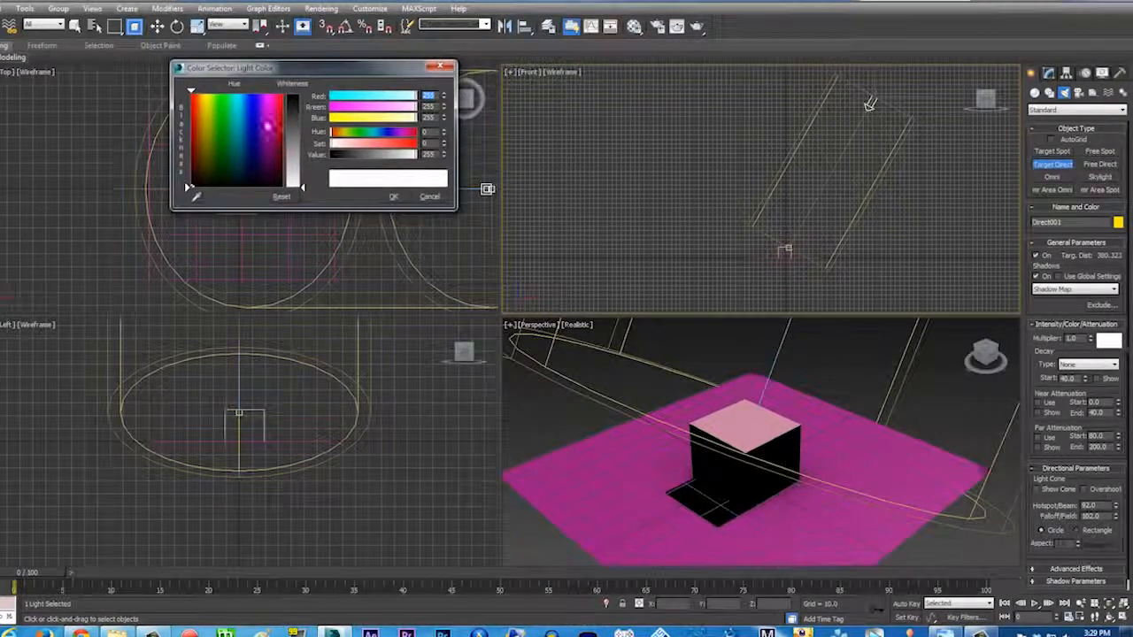
left_click(205, 104)
left_click_drag(205, 102, 203, 100)
left_click_drag(302, 187, 300, 178)
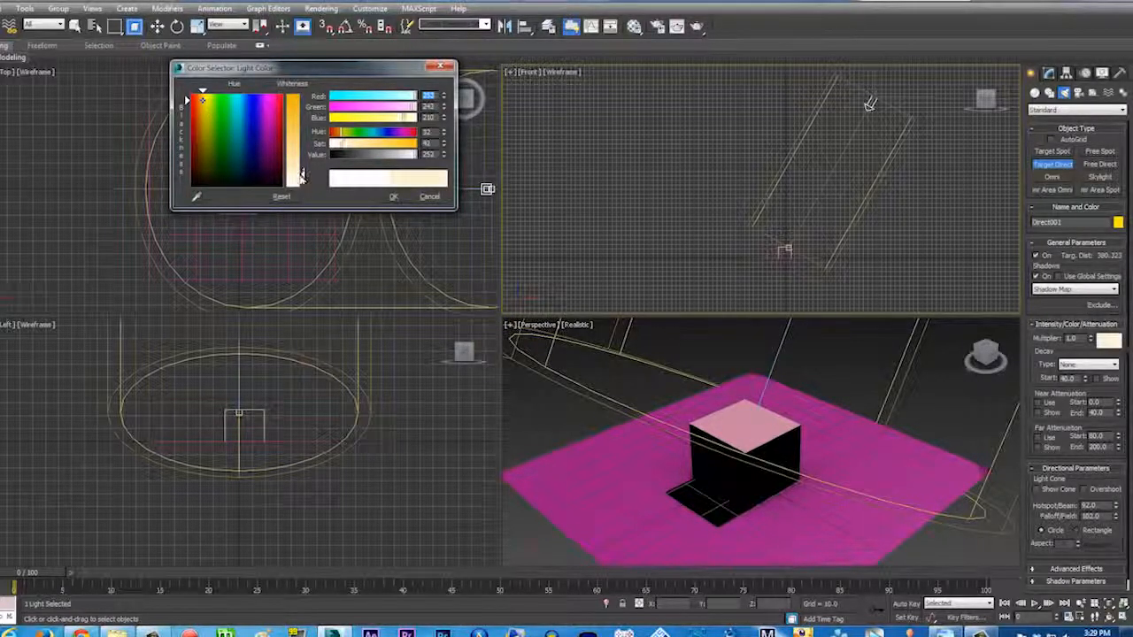
left_click(393, 196)
Make a test render of the Perspective view from a closer, slightly rotated angle to check the direct light
mouse_move(759, 469)
middle_mouse_down("alt")
mouse_move(685, 472)
mouse_move(677, 424)
mouse_move(748, 490)
mouse_move(746, 503)
mouse_move(743, 480)
mouse_move(756, 475)
mouse_move(738, 487)
mouse_move(741, 478)
middle_mouse_up("alt")
scroll(738, 486, "up", 3)
left_click(697, 27)
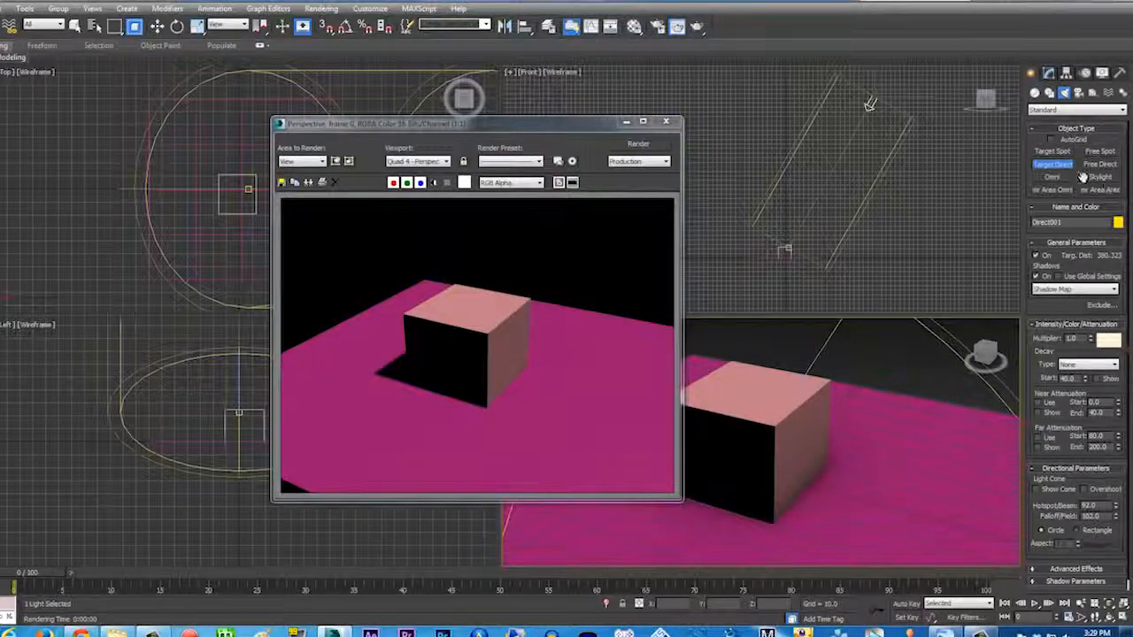
left_click(676, 123)
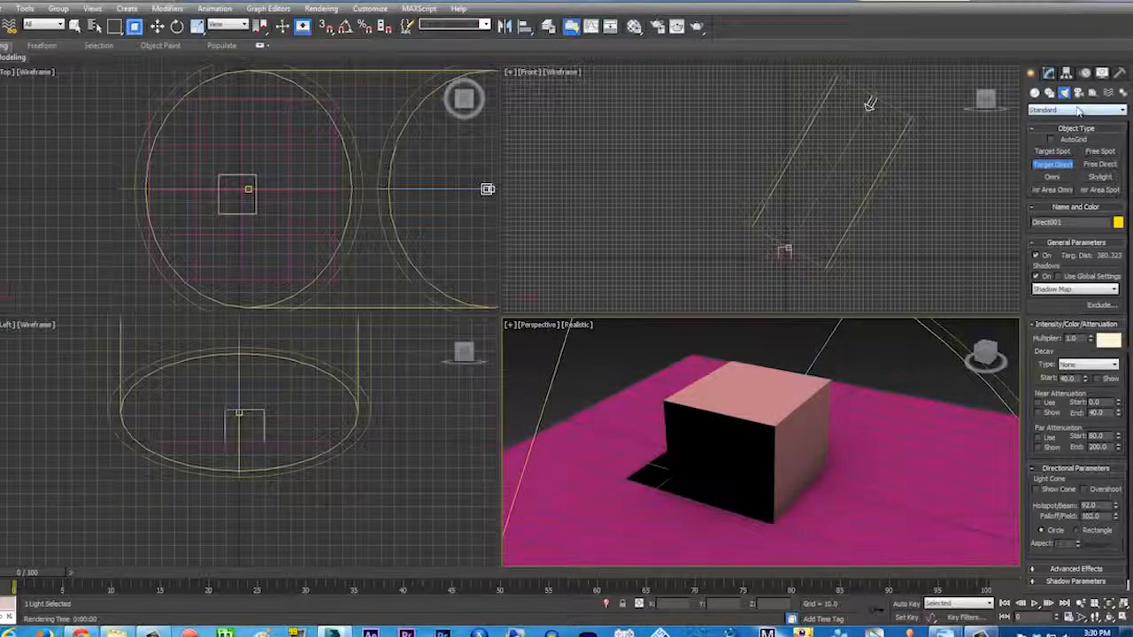
Place a Skylight on the plane beside the box with Cast Shadows enabled and Rays per Sample set to 6
left_click(1101, 177)
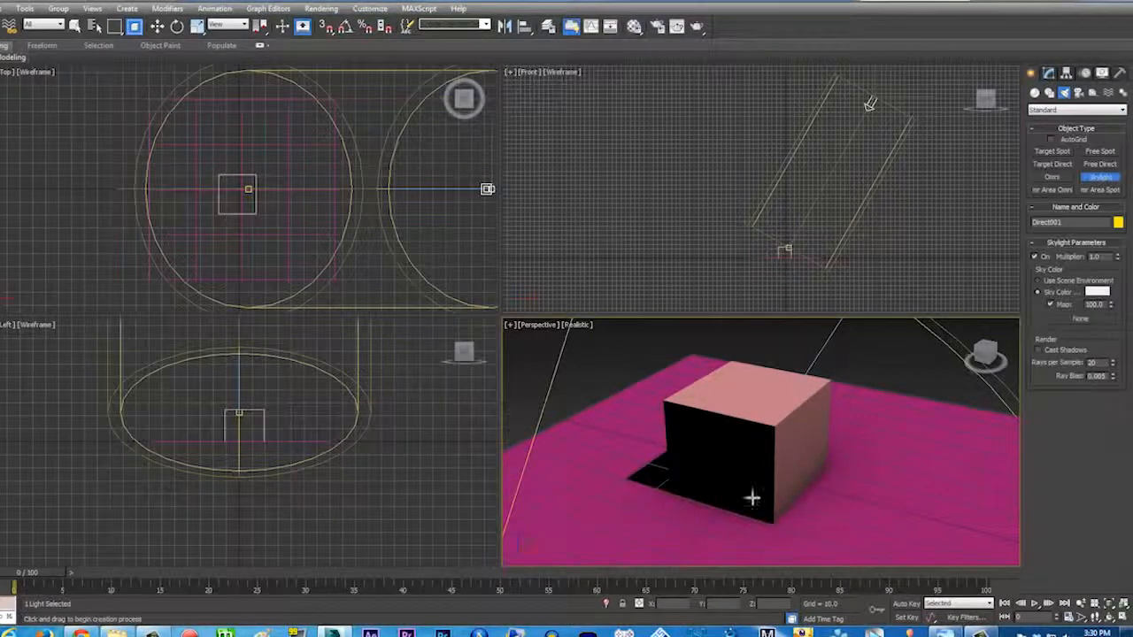
left_click(862, 476)
left_click(1039, 350)
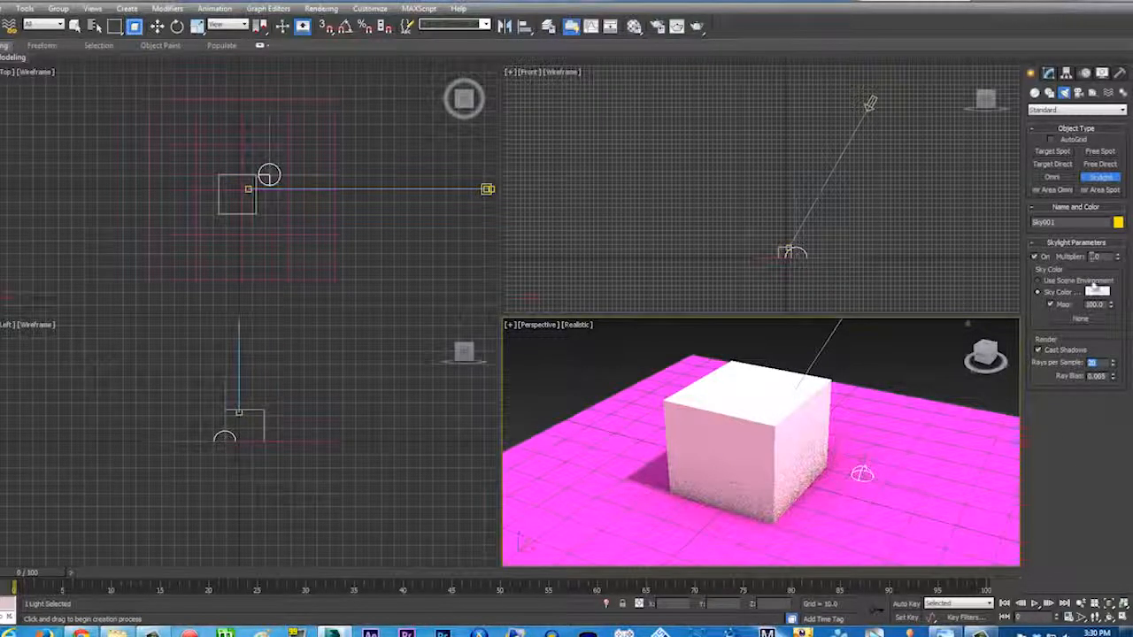
left_click_drag(1113, 366, 1113, 452)
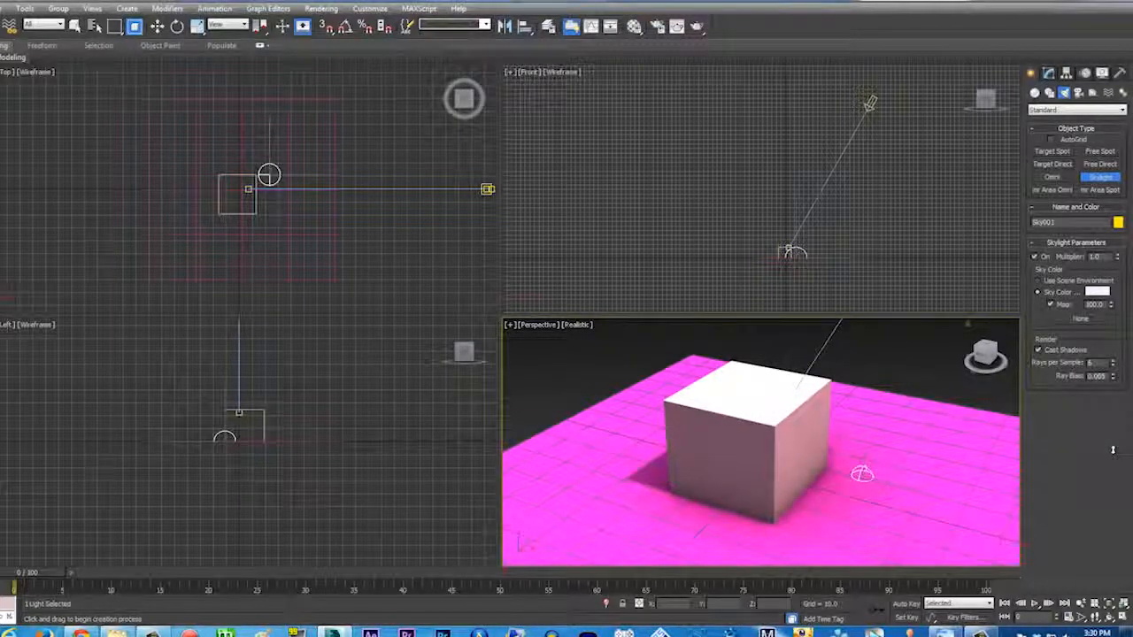
left_click_drag(1112, 456, 1111, 451)
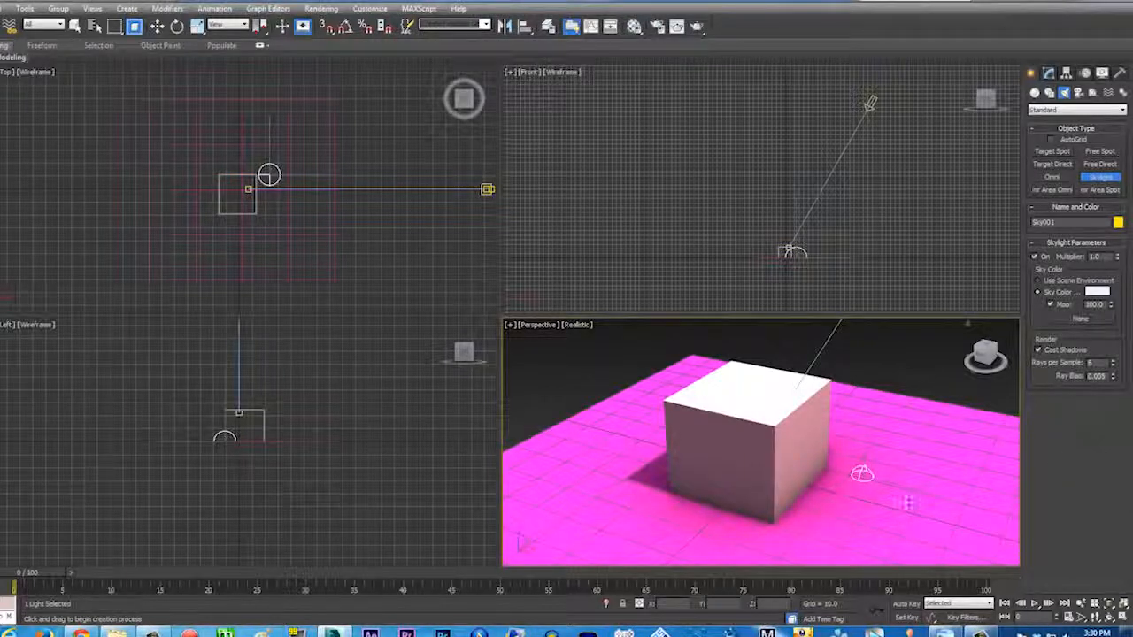
Select the direct light and reduce its intensity Multiplier to 0.25
key("w")
left_click(866, 111)
left_click(1048, 73)
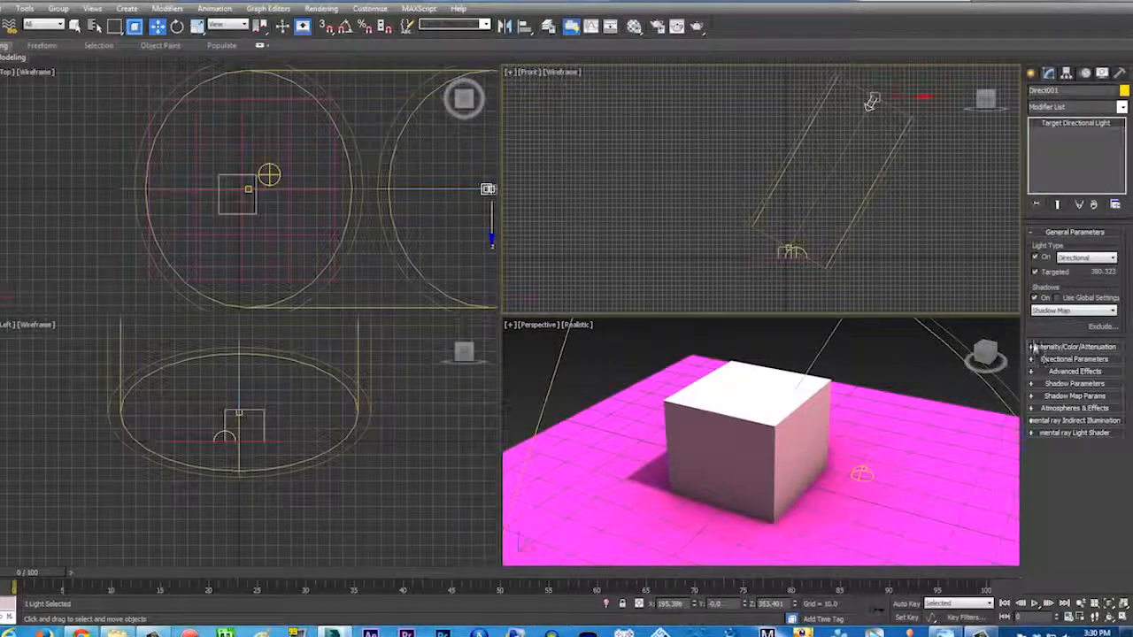
left_click(1062, 346)
left_click(1090, 361)
left_click_drag(1092, 364, 1086, 402)
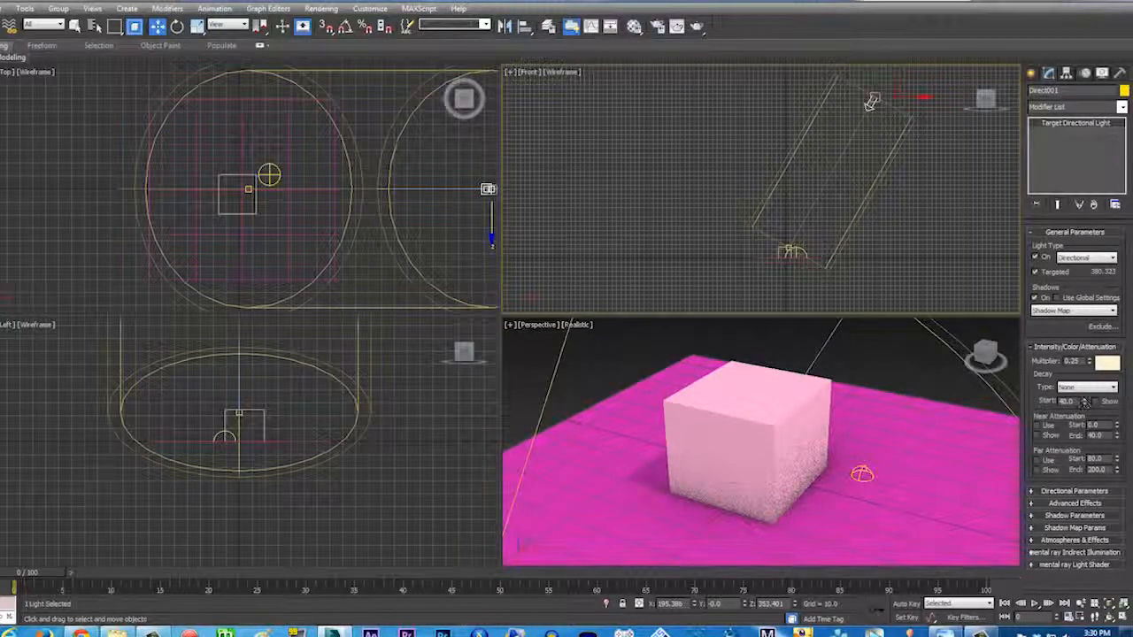
Make a test render of the Perspective view to check the dimmed direct light together with the skylight
left_click(698, 25)
left_click(665, 121)
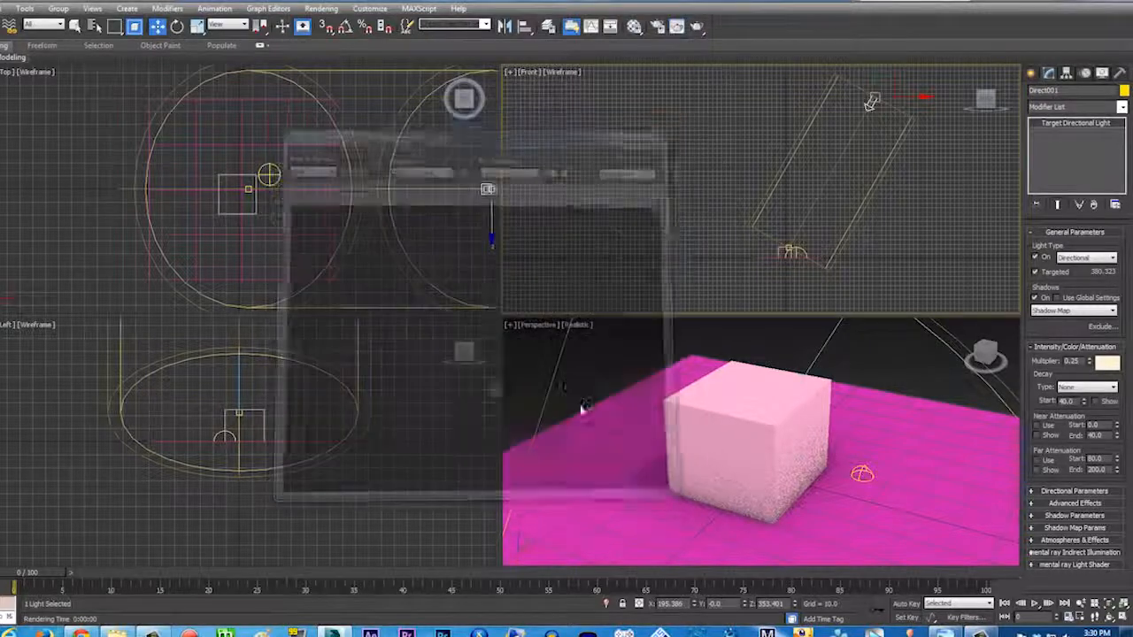
left_click(536, 354)
left_click(698, 26)
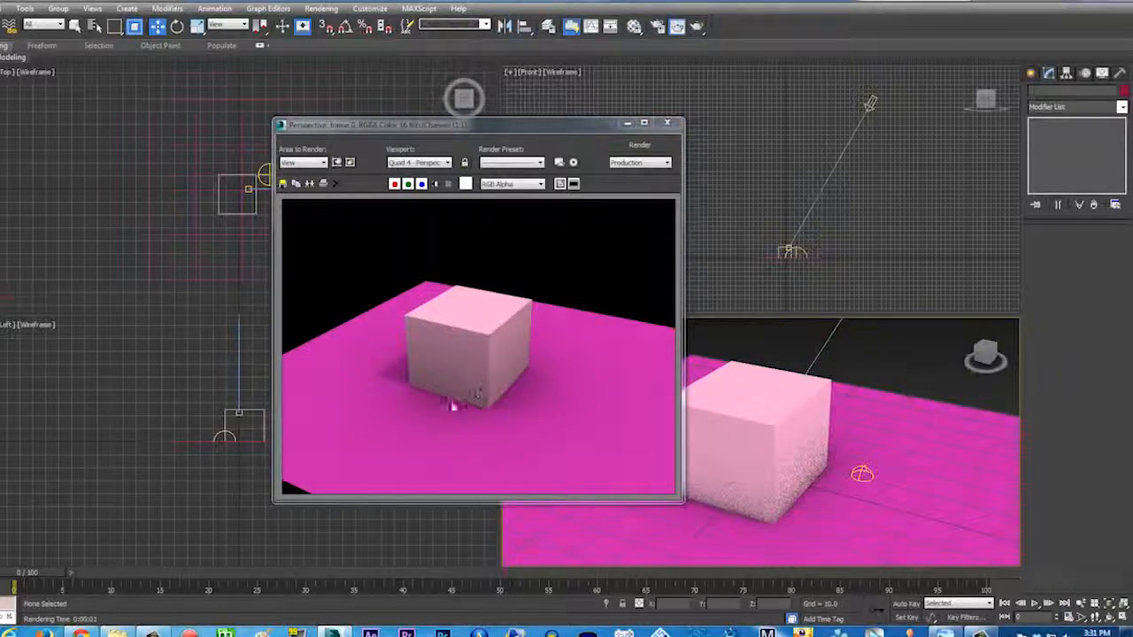
left_click(667, 122)
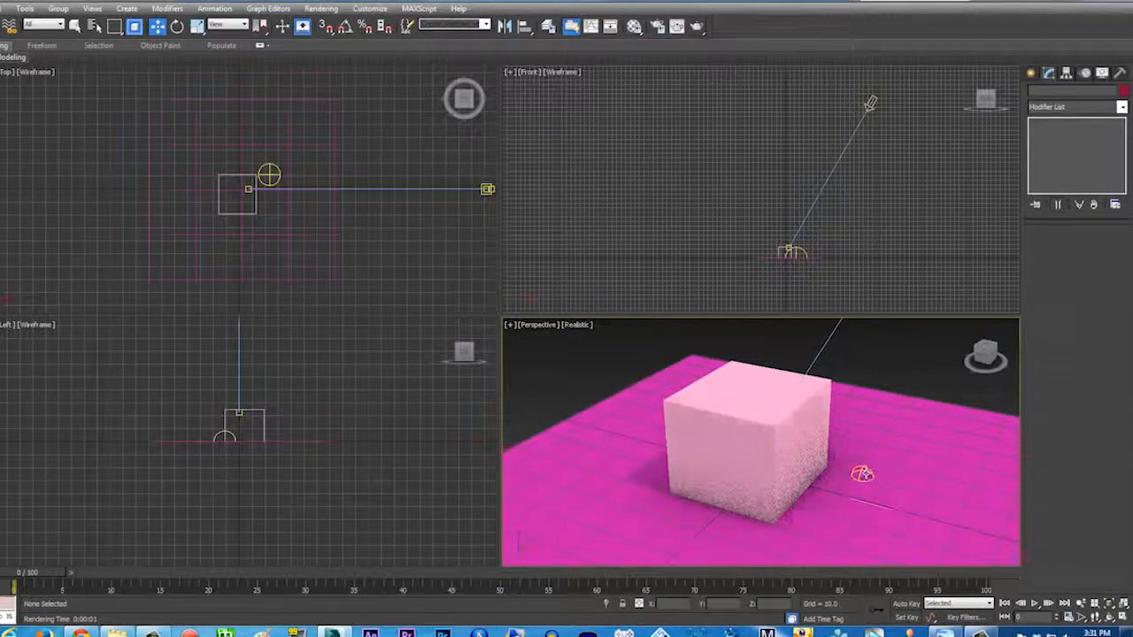
Select the skylight beside the box and raise its Rays per Sample to 22
left_click(878, 483)
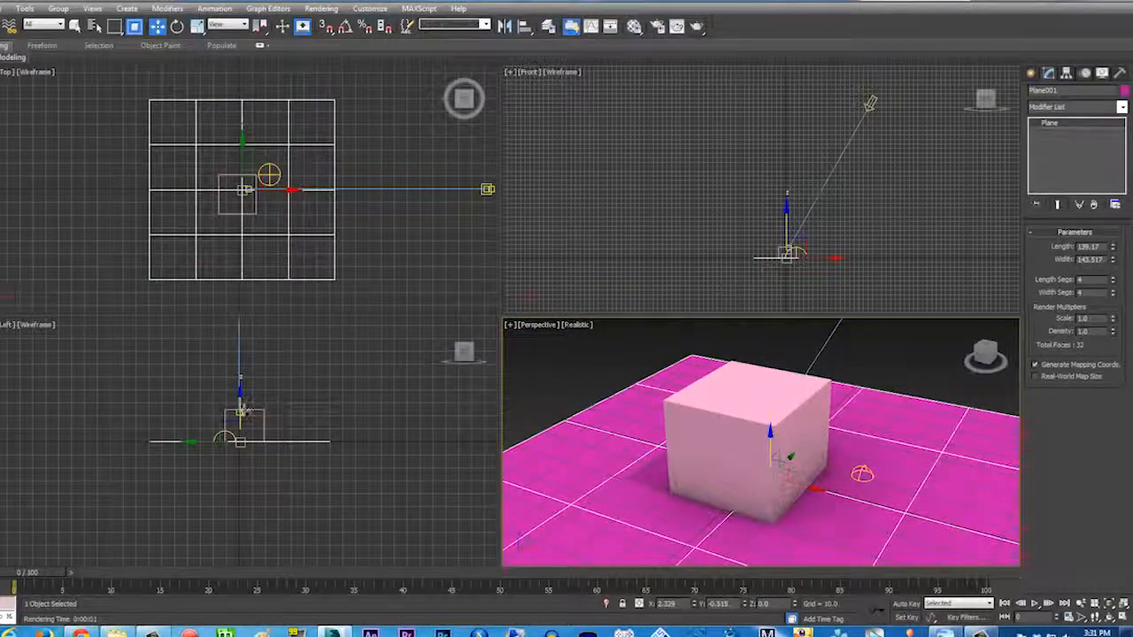
scroll(245, 409, "up", 10)
middle_click_drag(244, 430, 468, 245)
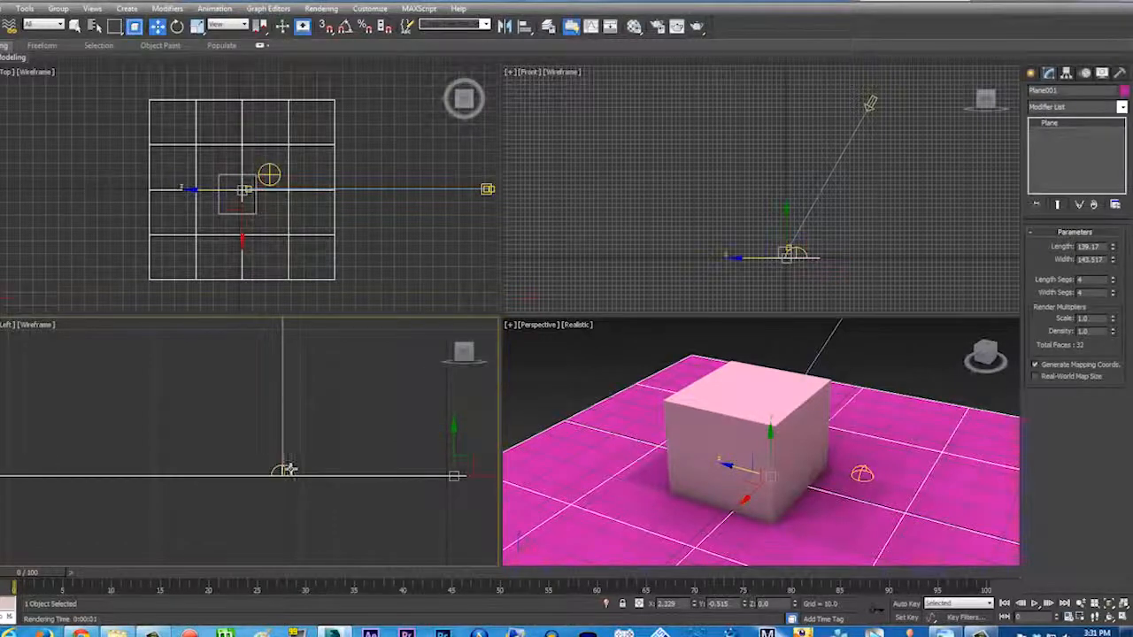
left_click(284, 471)
left_click_drag(1114, 352, 1111, 319)
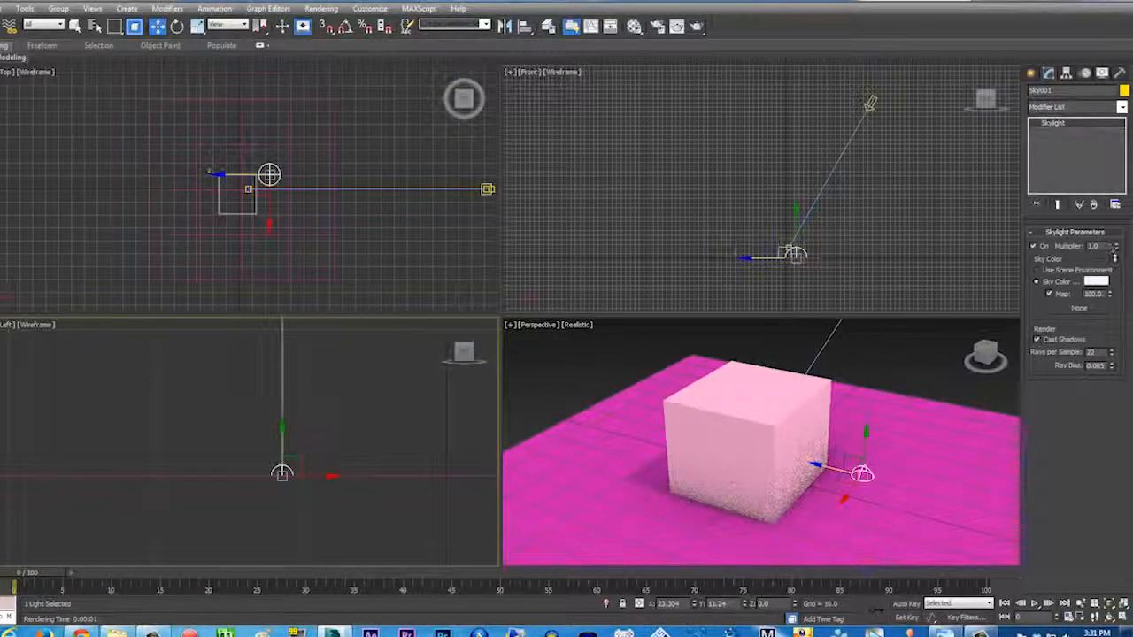
left_click(842, 361)
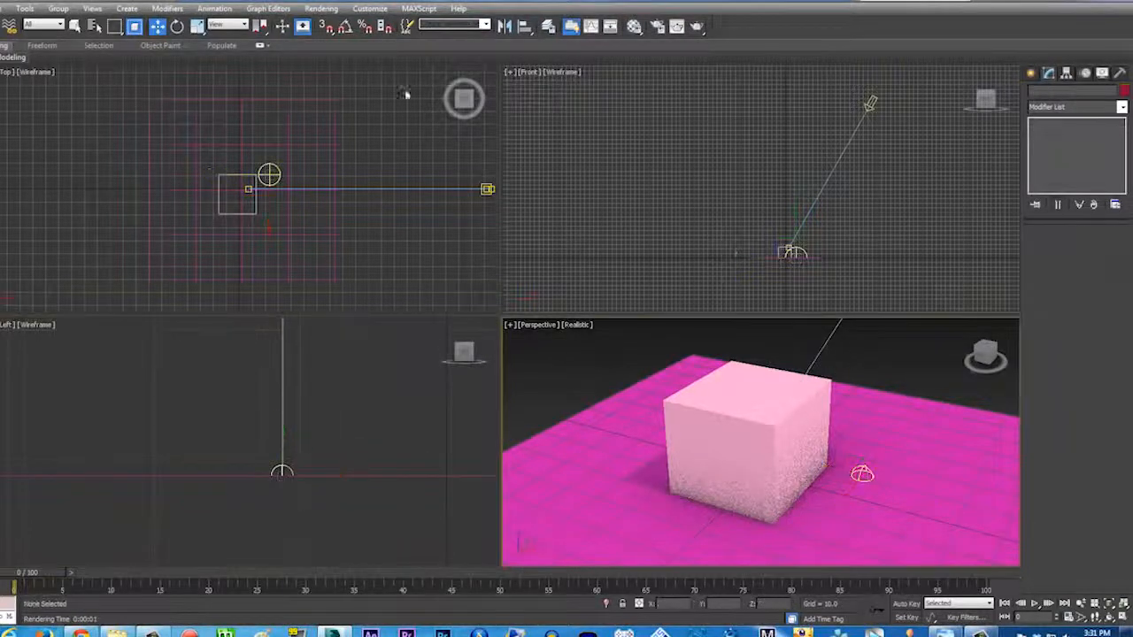
Render the Perspective view again and examine the smoothness of the skylight shadows around the box
left_click(677, 26)
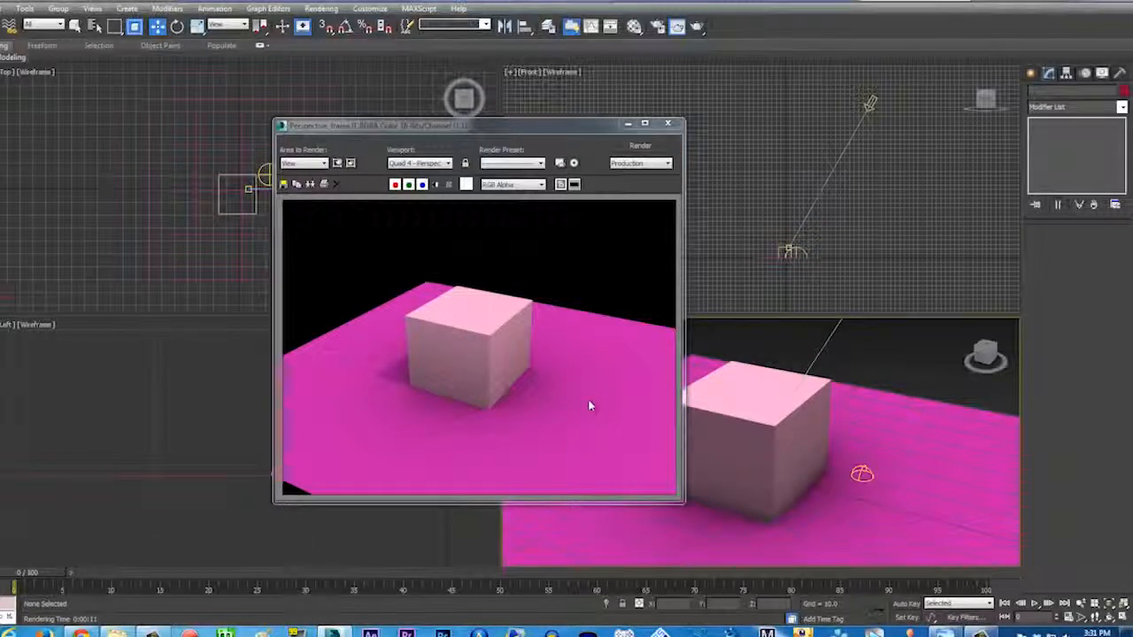
left_click_drag(572, 128, 500, 135)
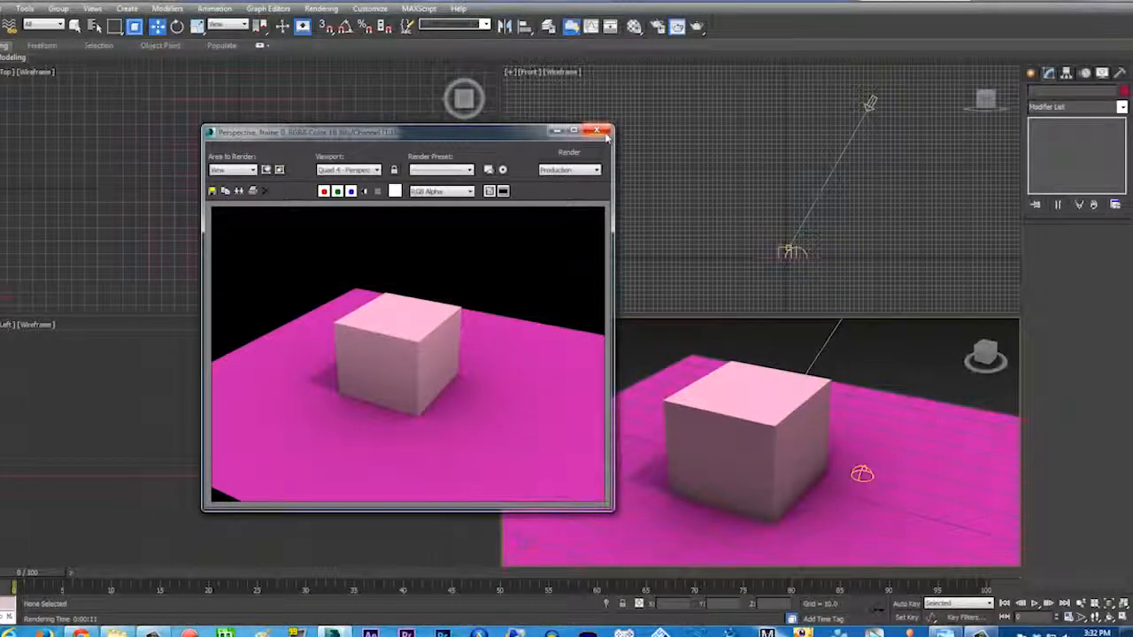
scroll(462, 353, "up", 2)
scroll(462, 353, "down", 2)
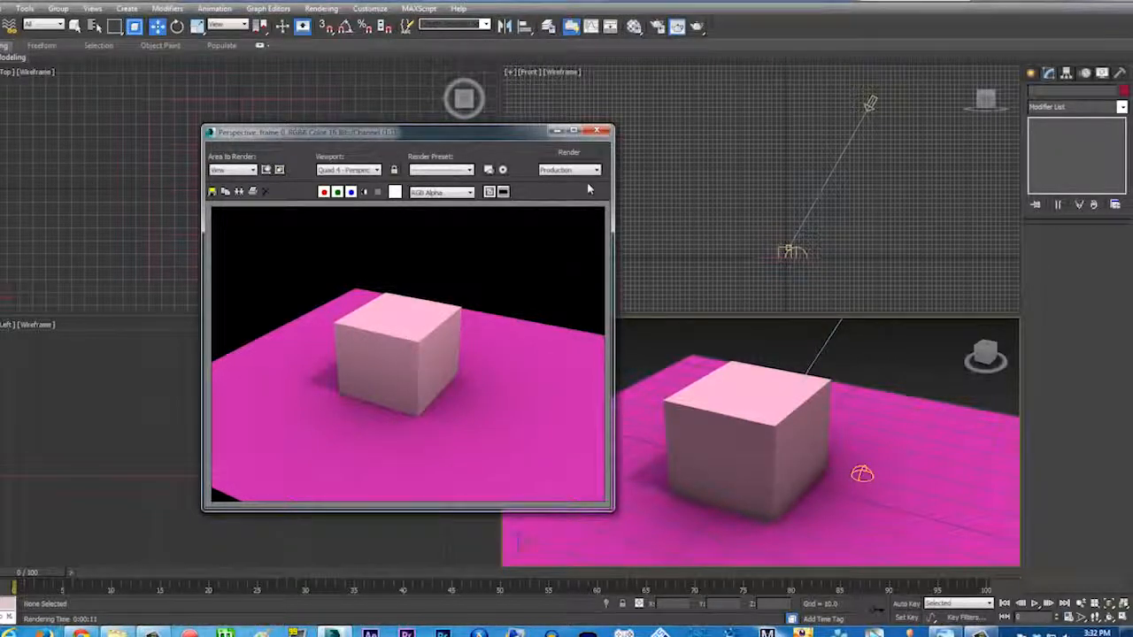
left_click_drag(527, 140, 558, 144)
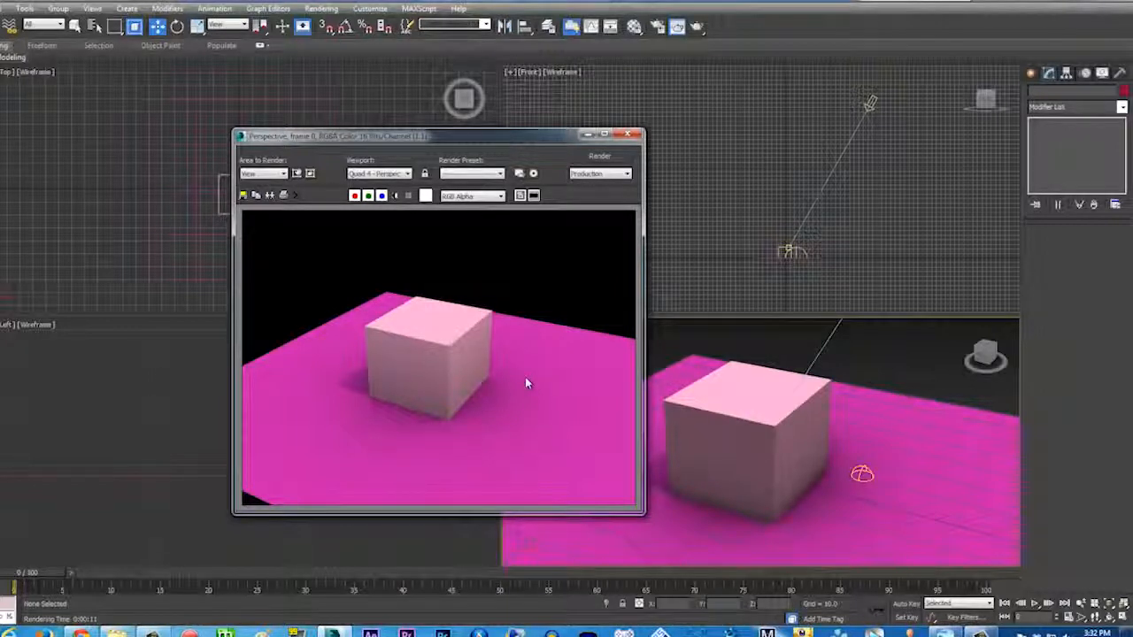
left_click(633, 137)
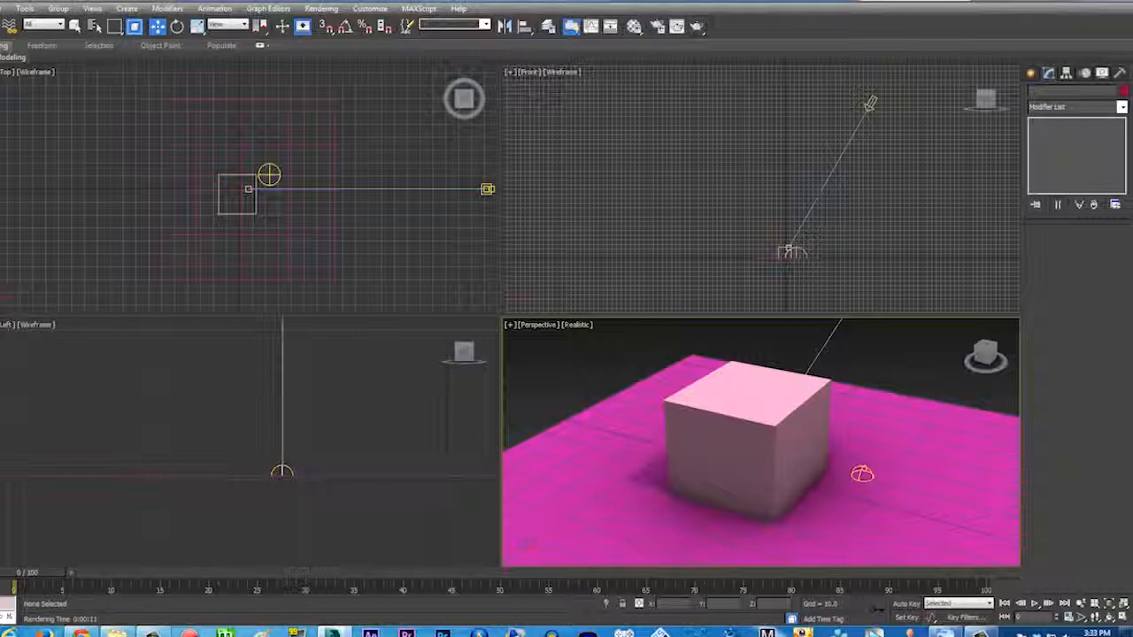
Open the recent scene DINO PET BEST.max and go to frame 41 of its animation
left_click(2, 6)
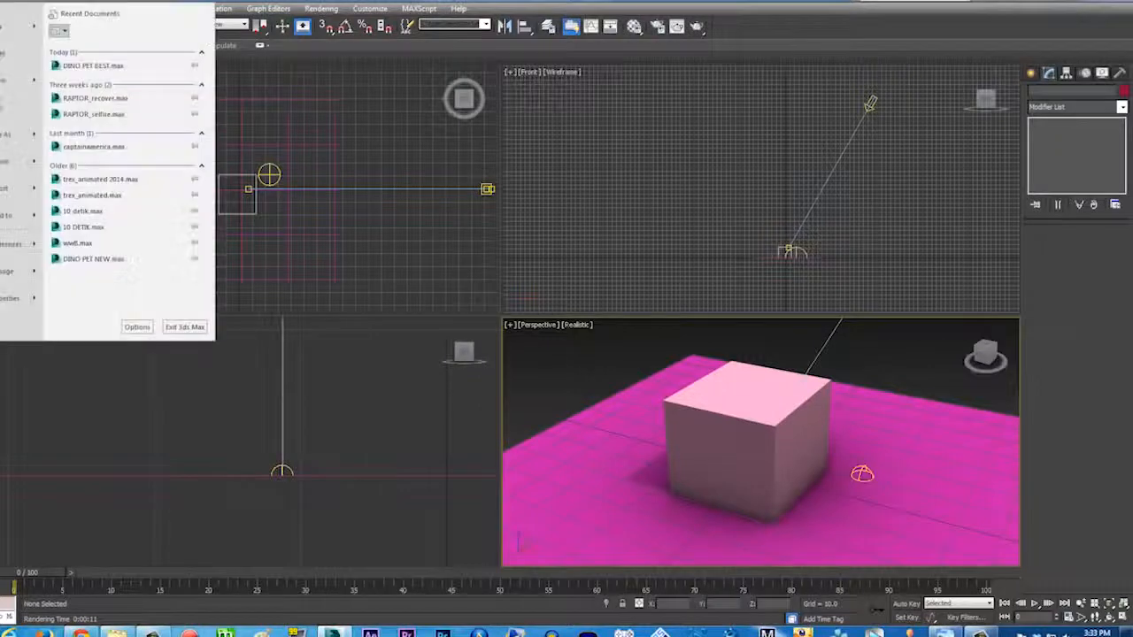
left_click(97, 68)
left_click(544, 330)
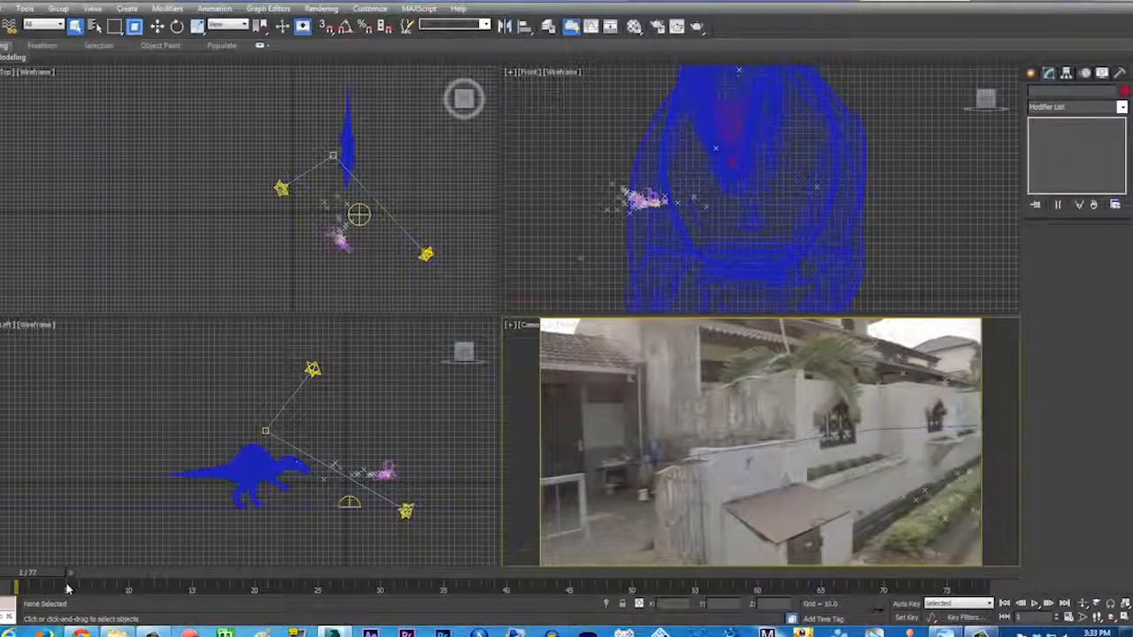
left_click_drag(55, 581, 518, 589)
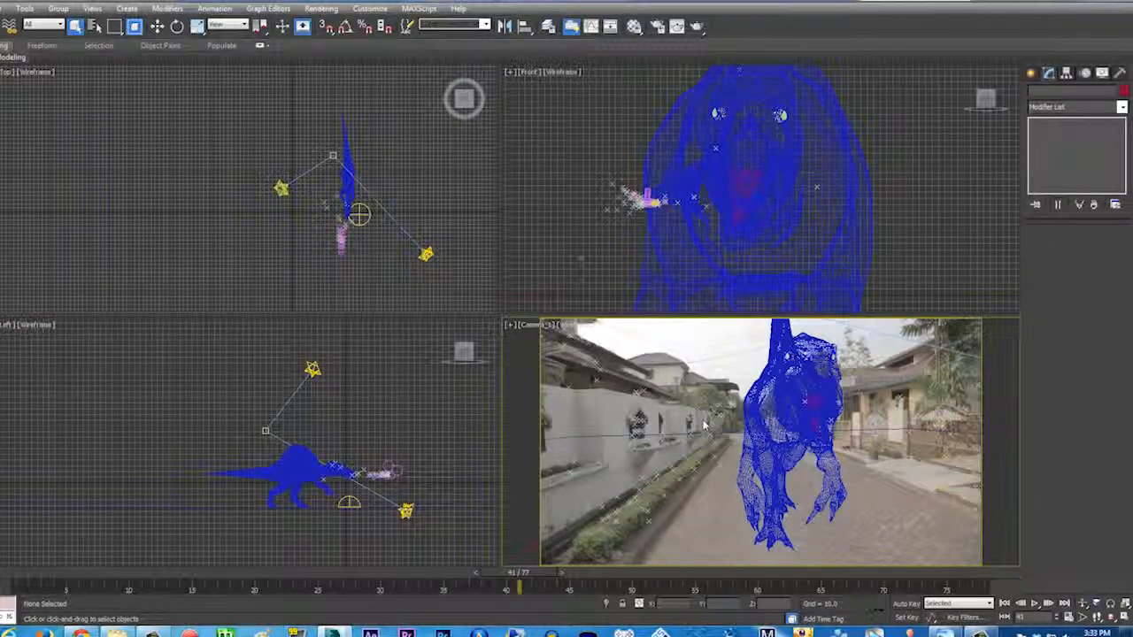
Select the skylight on the ground in front of the dinosaur to examine its Skylight Parameters
middle_click_drag(369, 458, 366, 447)
scroll(365, 447, "up", 10)
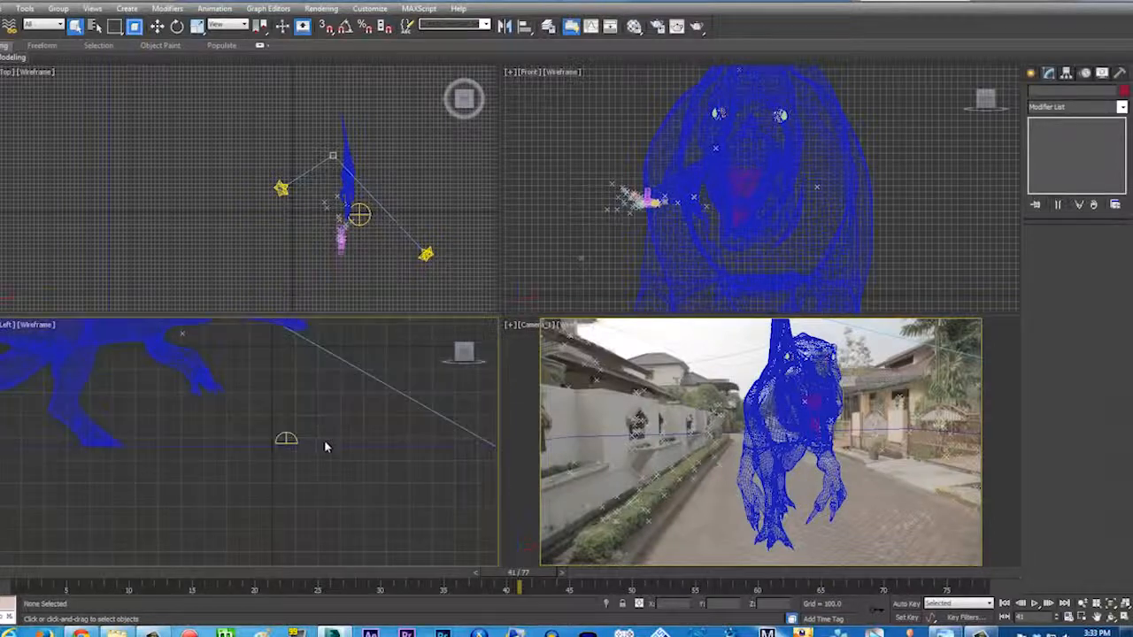
left_click(276, 437)
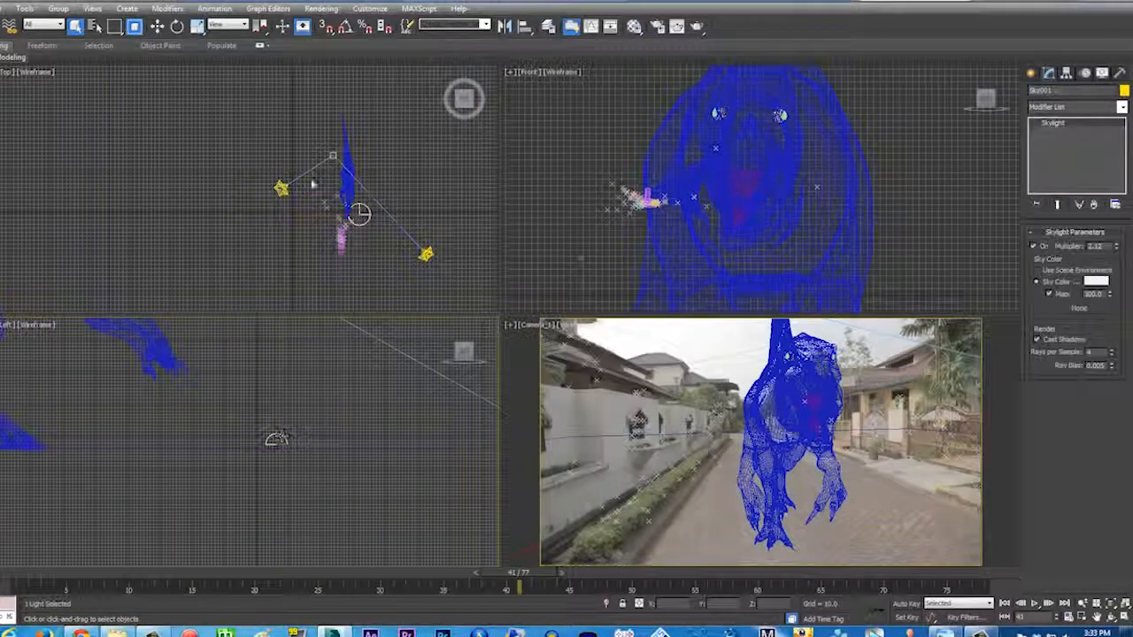
left_click(159, 28)
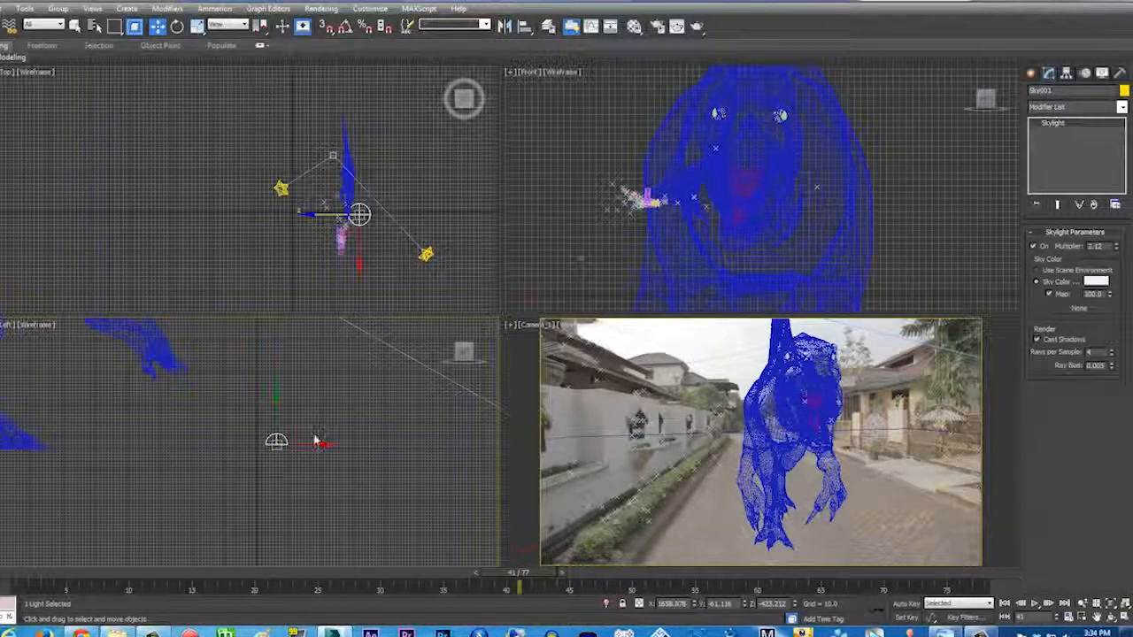
Render frame 41 of the camera view, overwriting AMBIENT.png, and examine the dinosaur's ground shadow
left_click(520, 410)
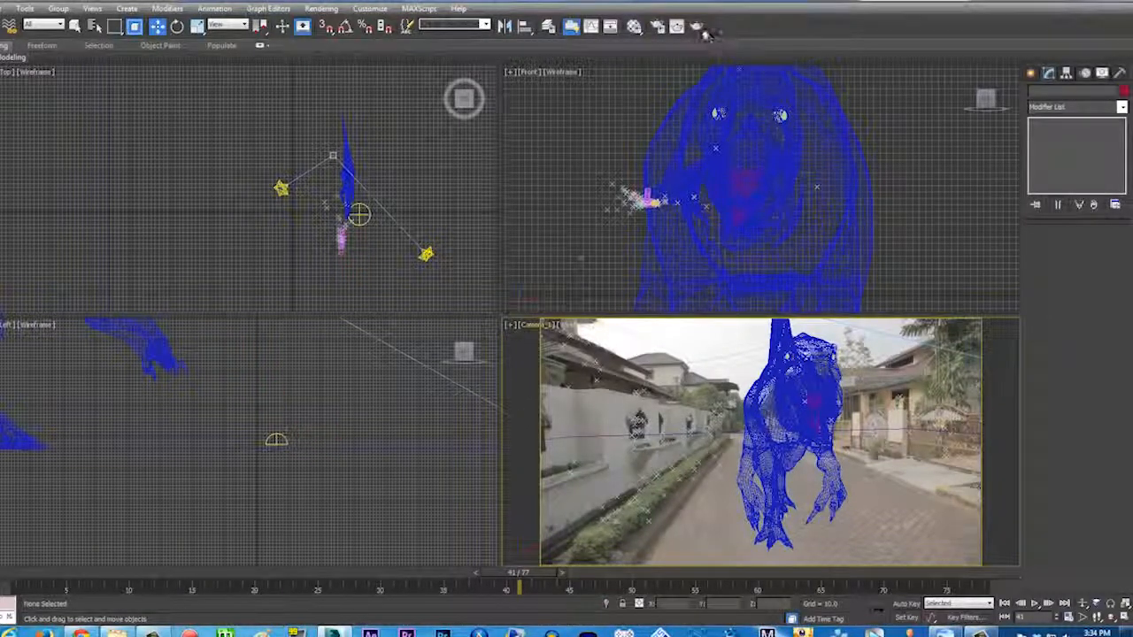
left_click(658, 26)
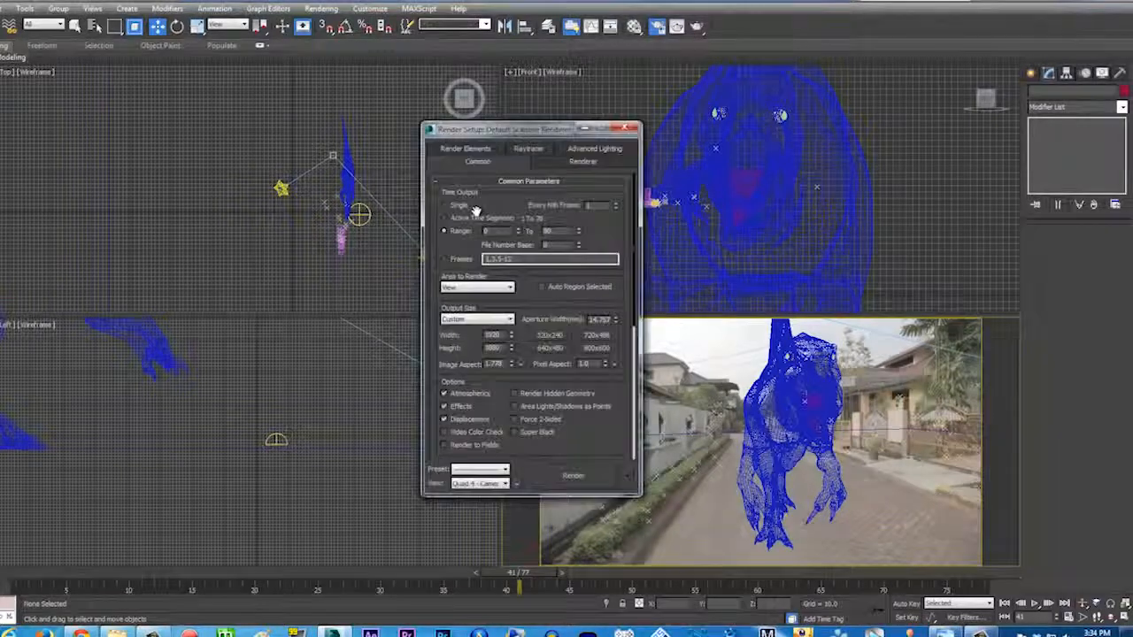
left_click(627, 129)
left_click(696, 26)
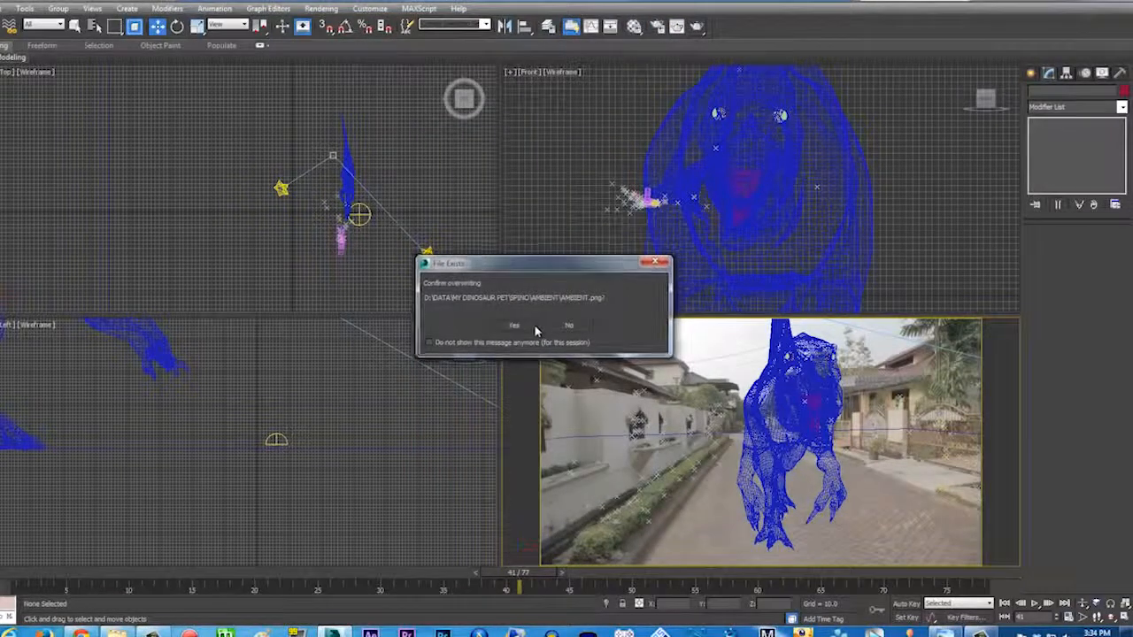
left_click(529, 326)
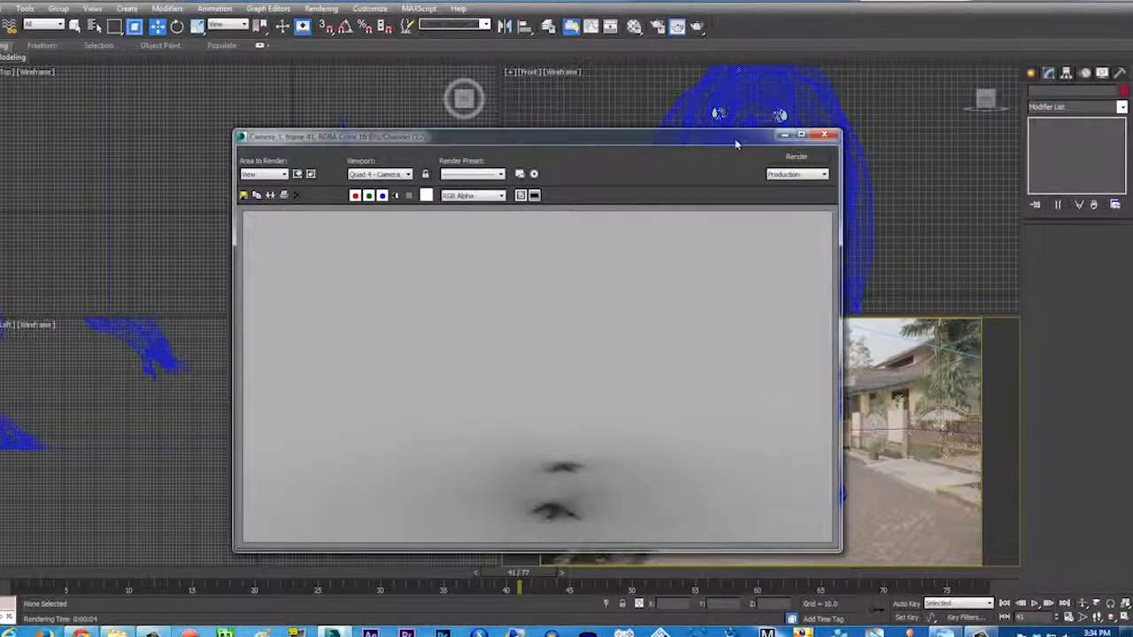
left_click(824, 134)
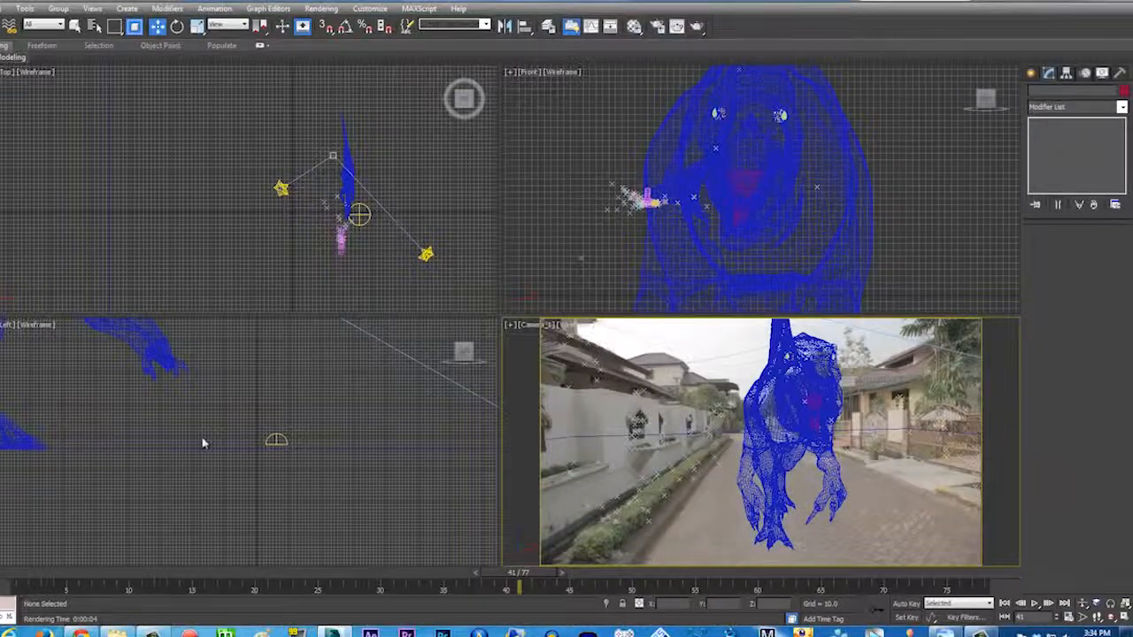
At frame 1, select all the dinosaur's objects and turn on Visible to Camera in their object properties
middle_click_drag(203, 442, 303, 582)
scroll(271, 499, "down", 3)
scroll(270, 445, "down", 3)
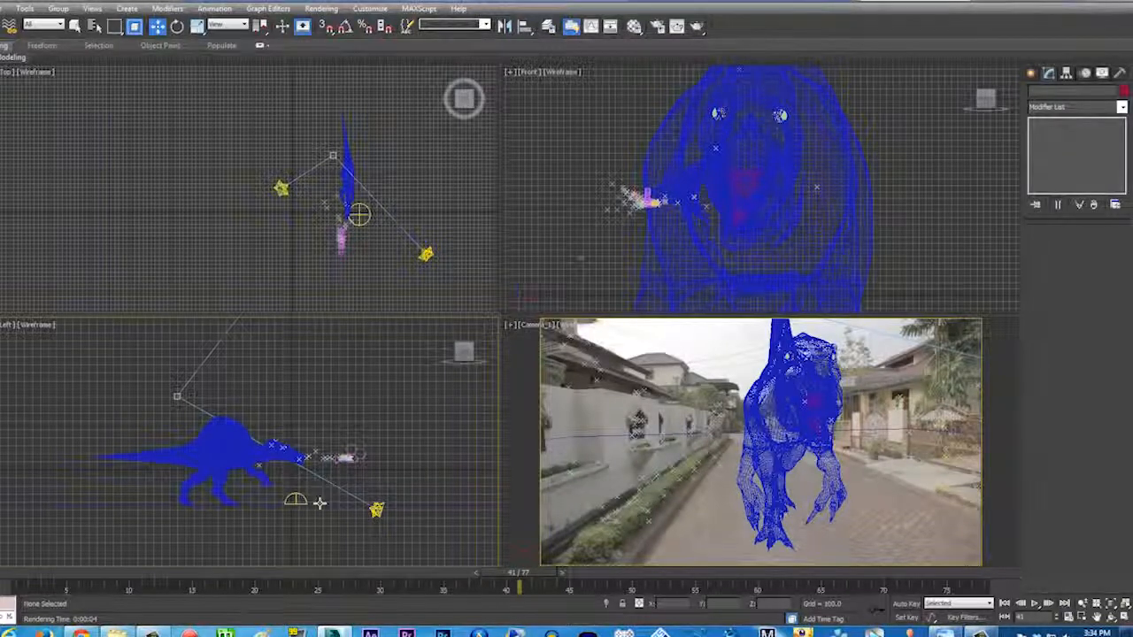
left_click_drag(200, 574, 29, 574)
left_click(62, 506)
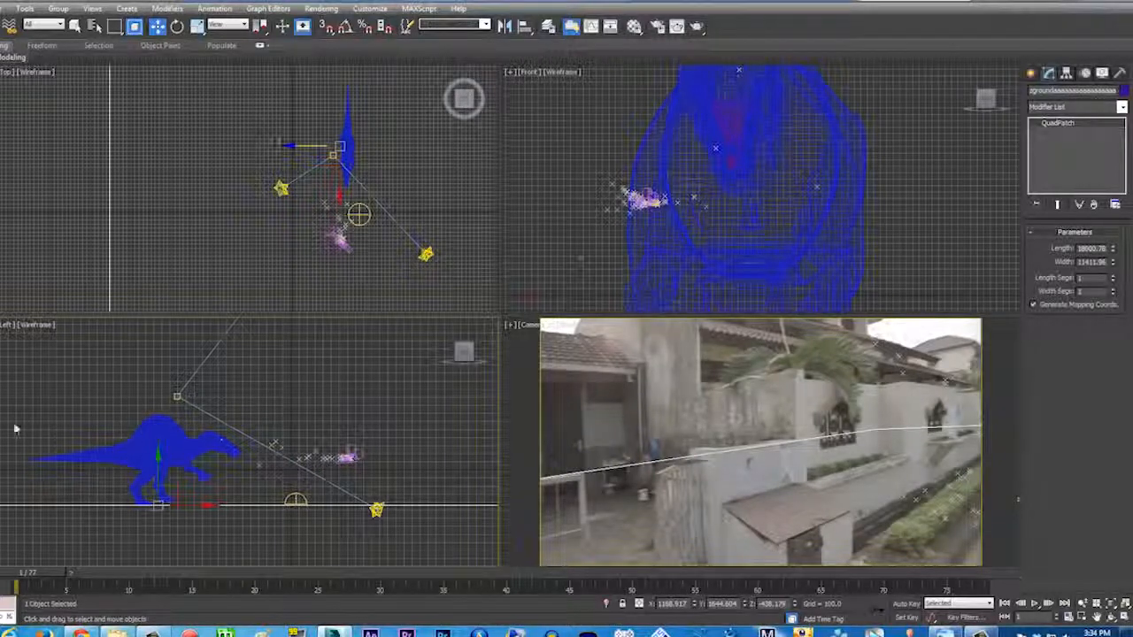
left_click_drag(10, 407, 246, 525)
right_click(177, 436)
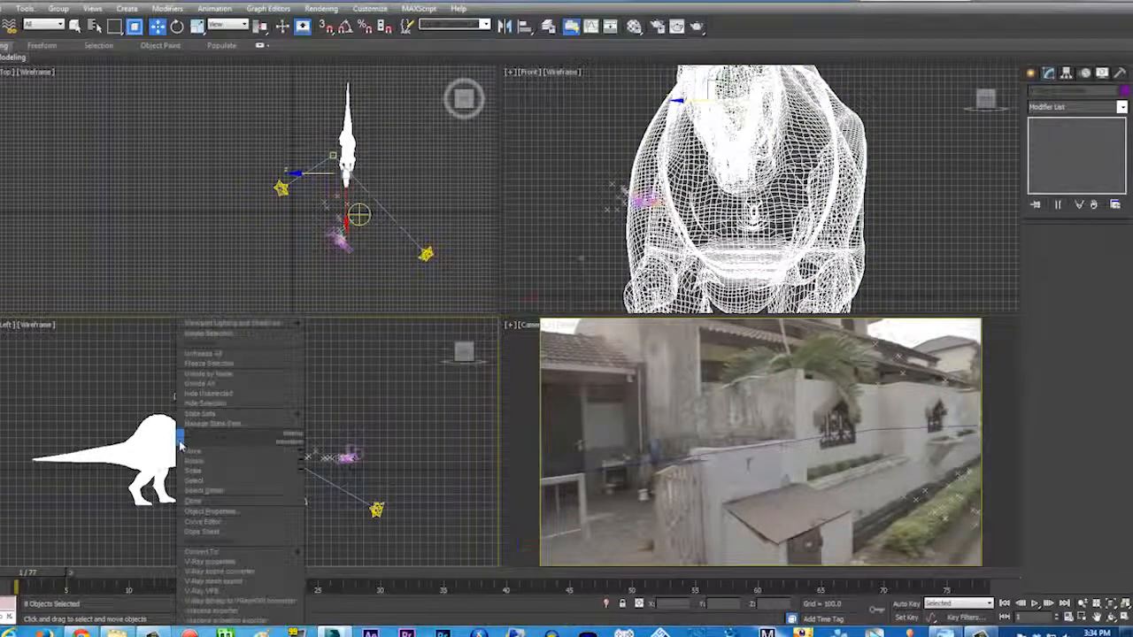
left_click(237, 514)
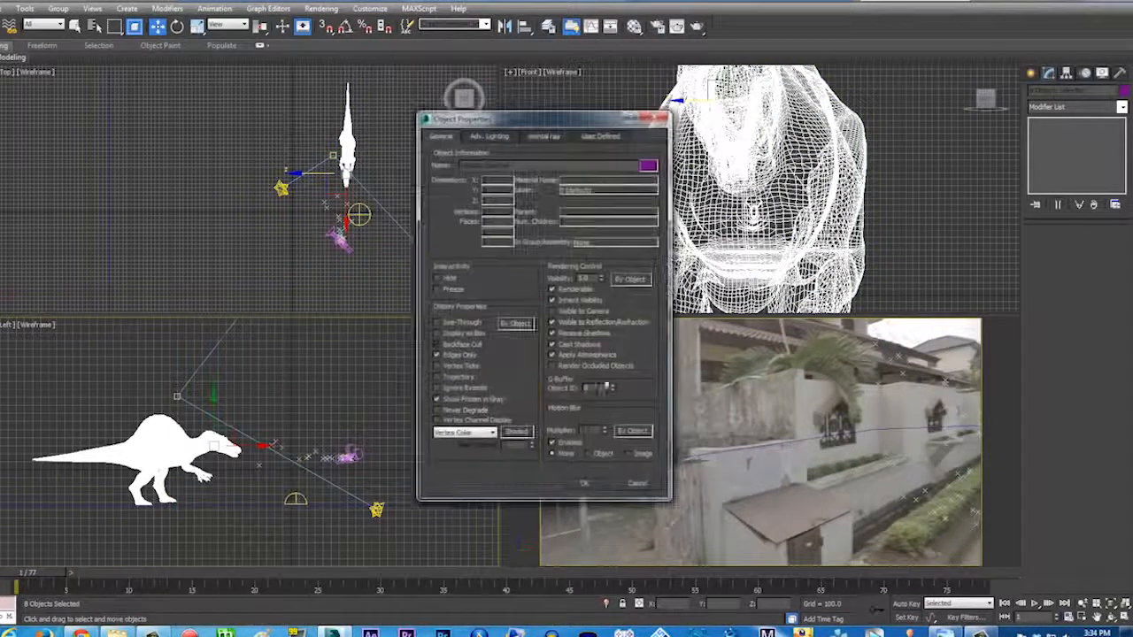
left_click(555, 313)
left_click(553, 311)
left_click(584, 483)
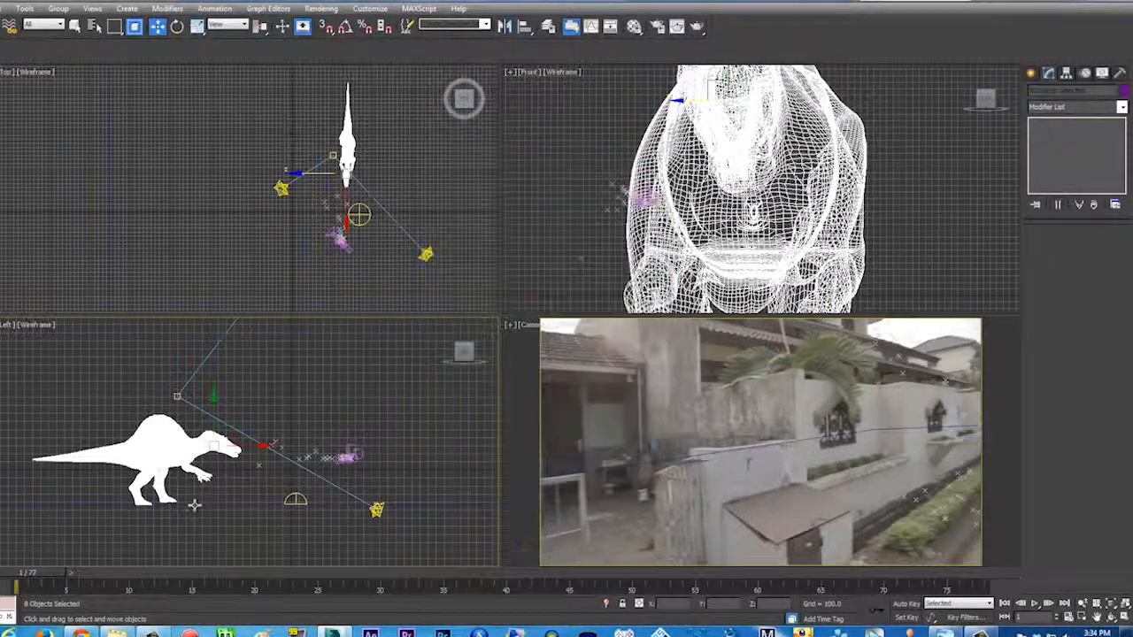
Turn off Visible to Camera for the ground patch in its object properties
left_click(233, 502)
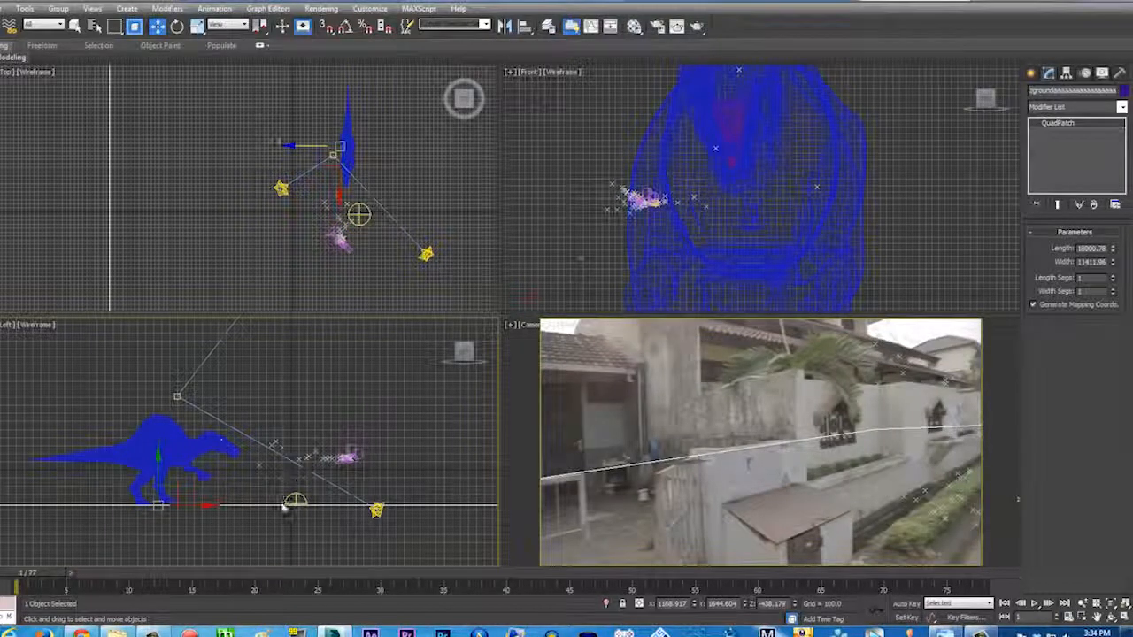
right_click(265, 508)
left_click(305, 512)
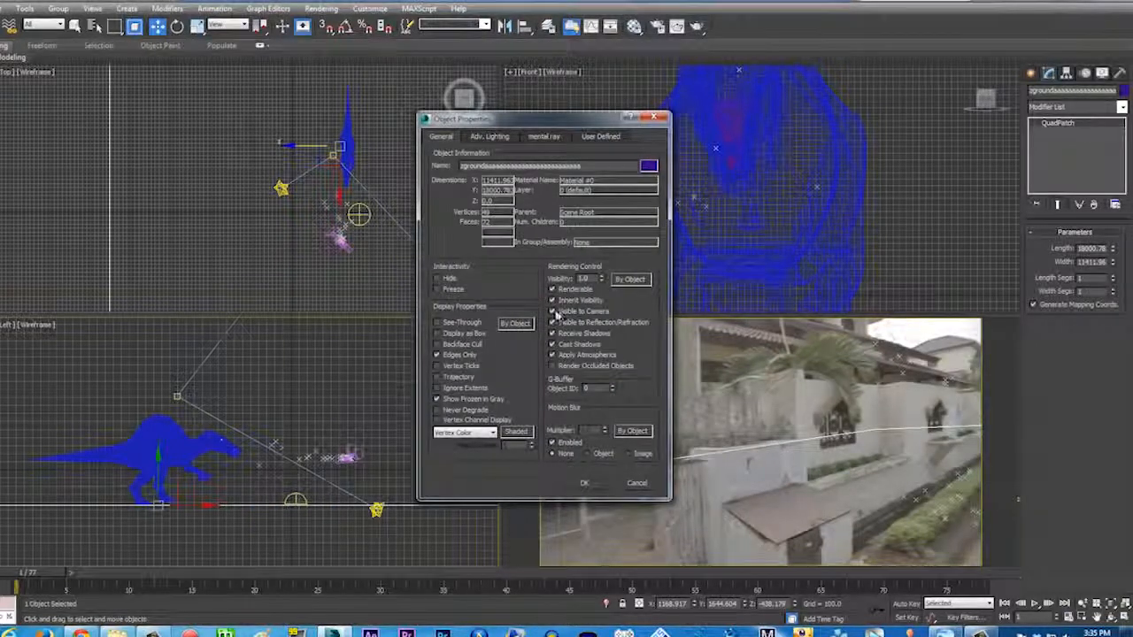
left_click(598, 487)
Go to frame 45 and render the camera view, overwriting AMBIENT.png
left_click_drag(455, 577, 569, 580)
left_click(532, 434)
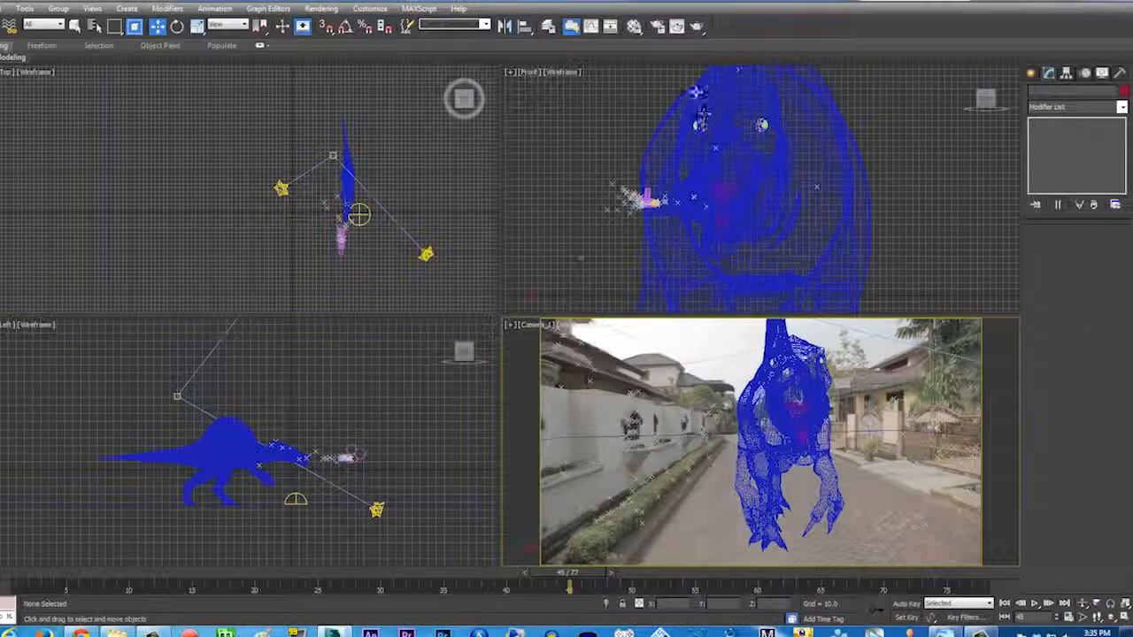
left_click(697, 26)
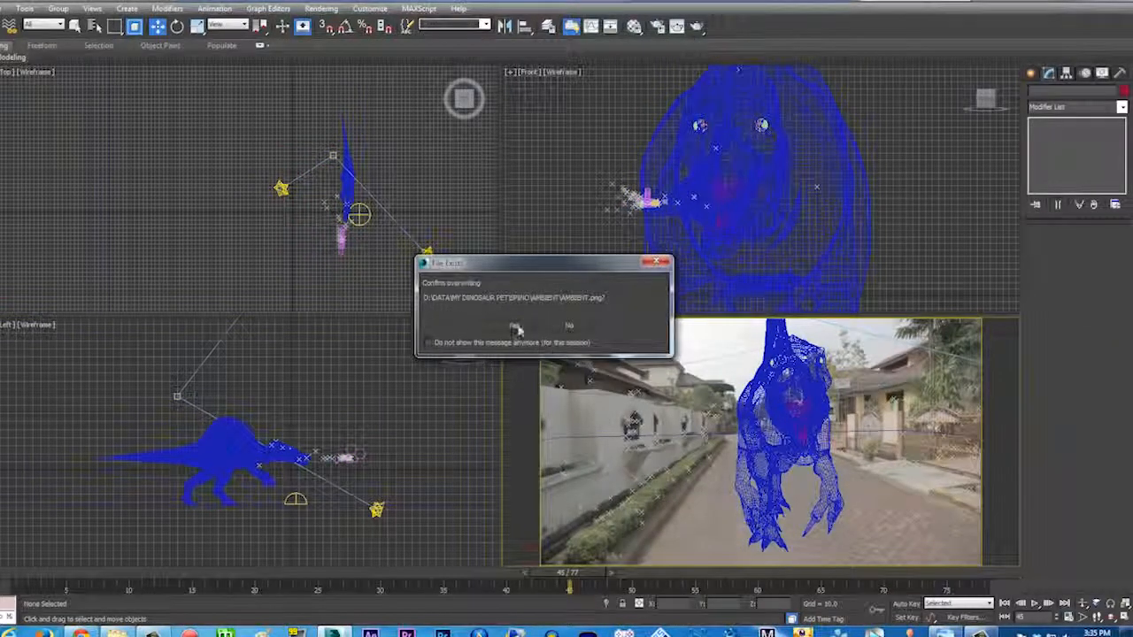
left_click(515, 326)
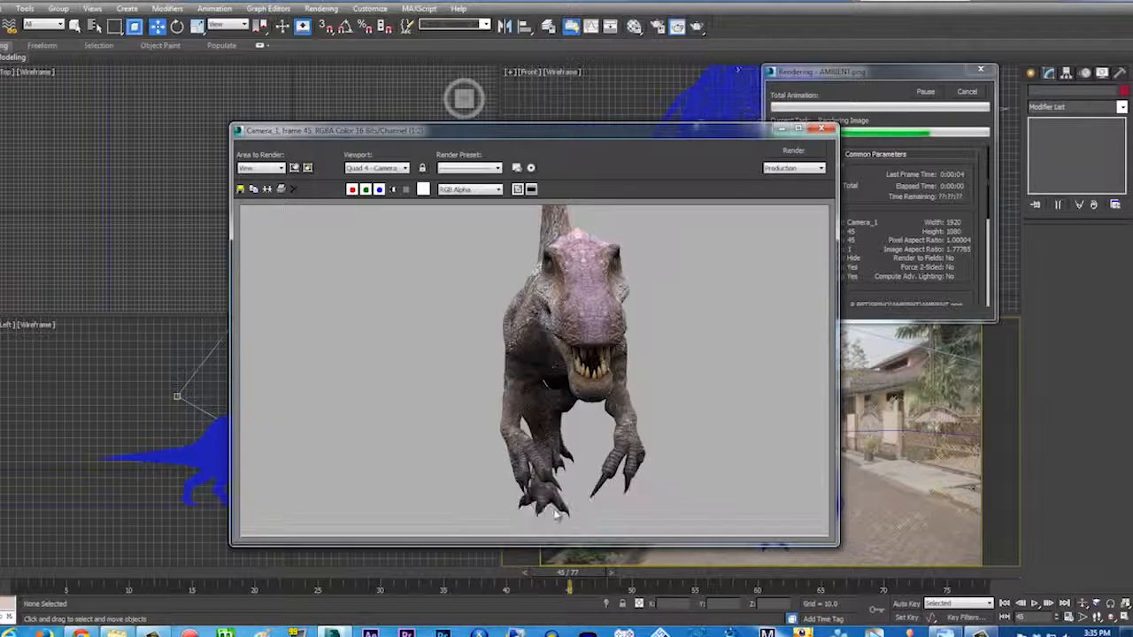
Set the render's time output to Active Time Segment and the output size to HDTV (video)
left_click(822, 129)
left_click(657, 27)
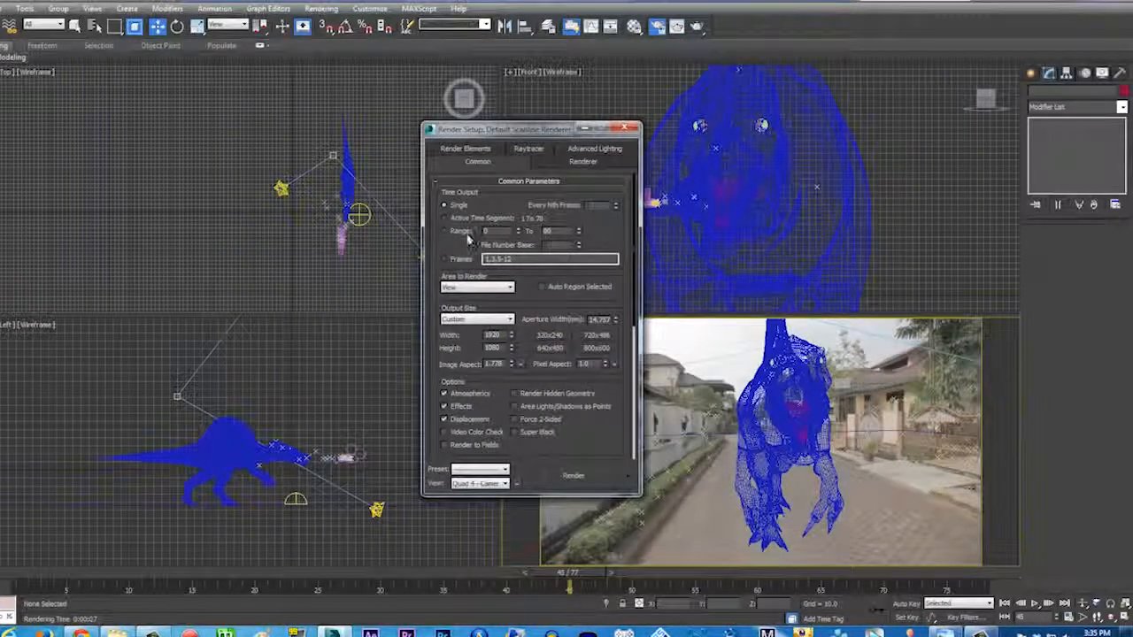
left_click(478, 219)
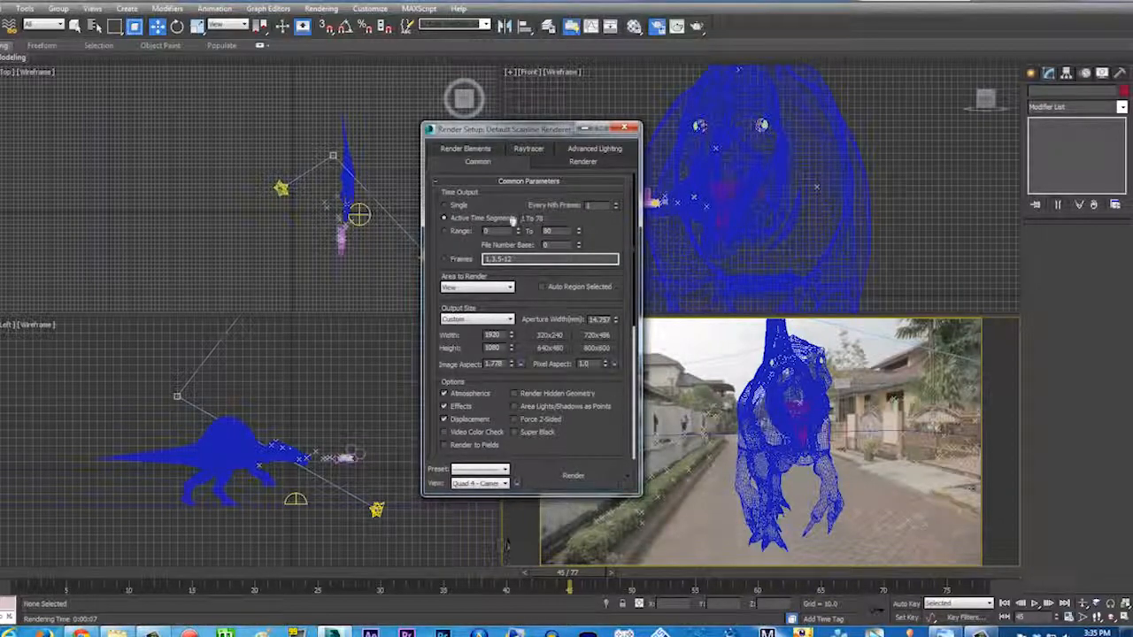
scroll(627, 323, "down", 2)
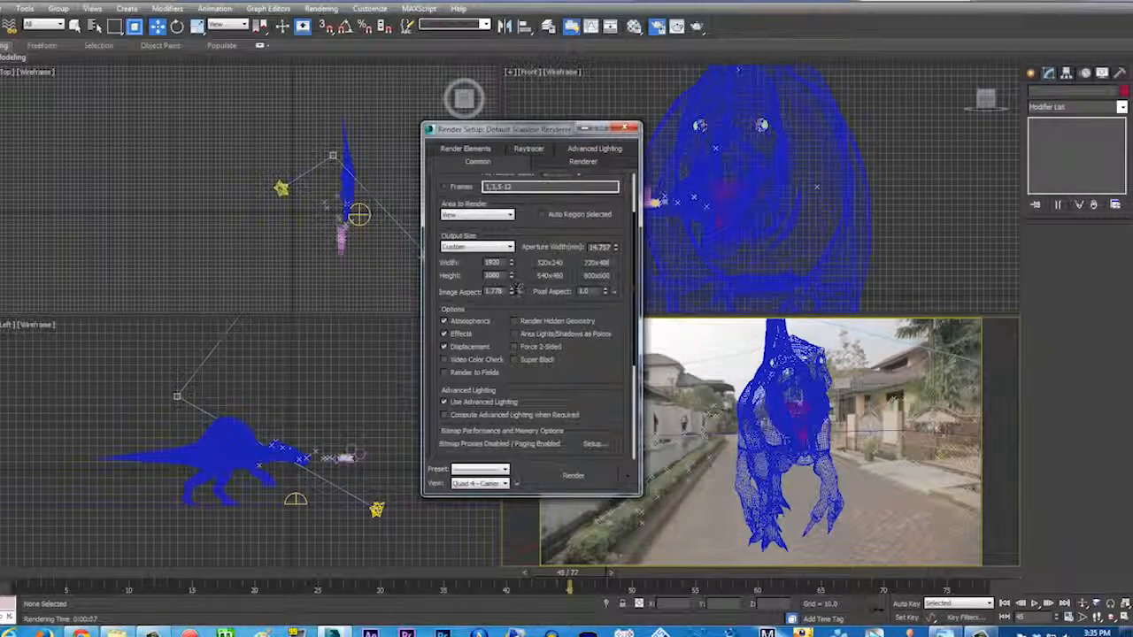
left_click(511, 248)
left_click(469, 400)
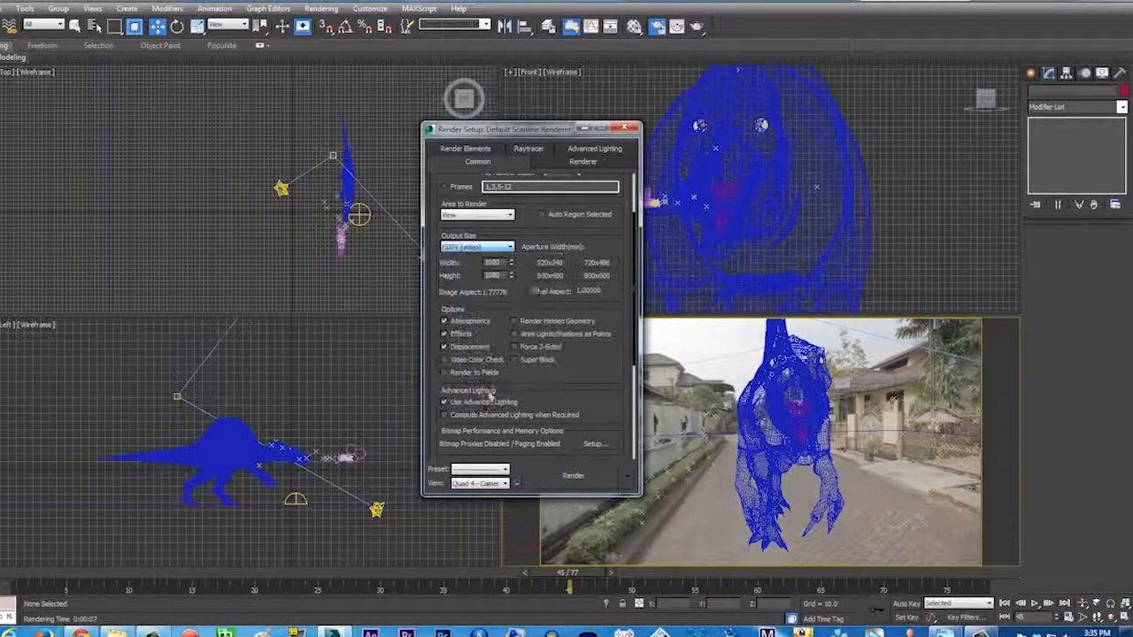
Set the render output file to AMBIENT in PNG format in the AMBIENT folder, overwriting the existing file
left_click_drag(635, 323, 629, 176)
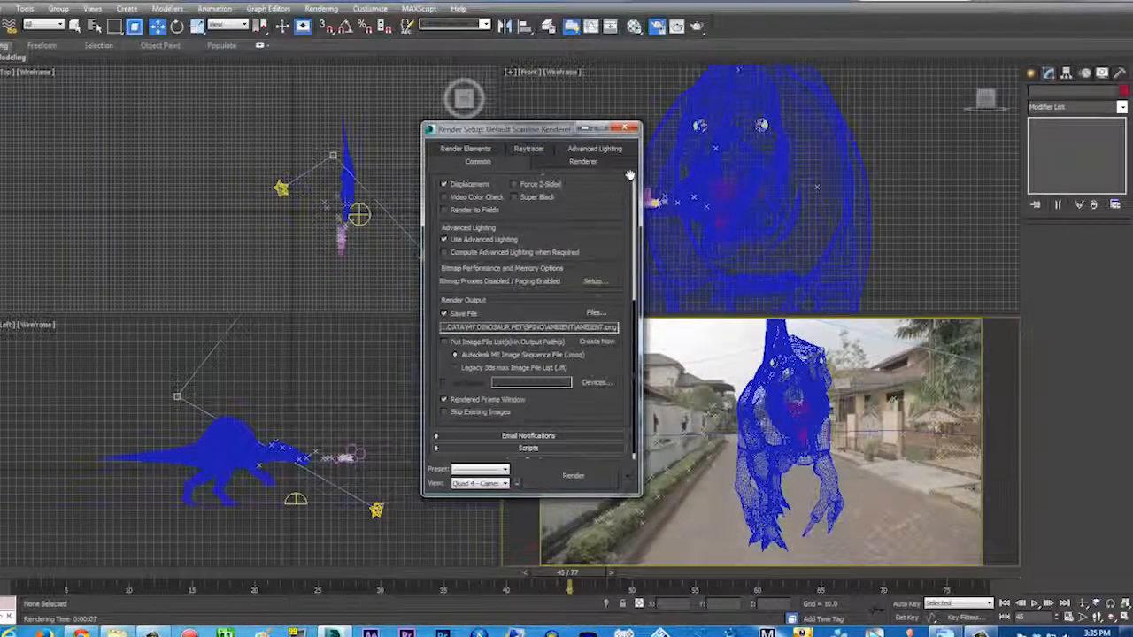
left_click(593, 312)
left_click(695, 403)
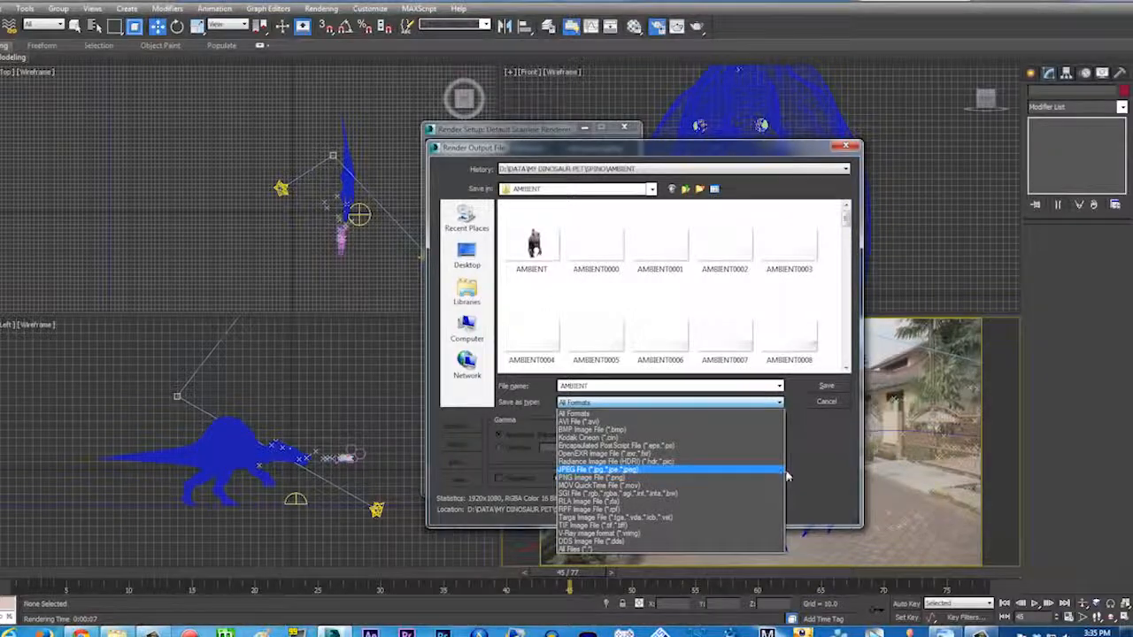
left_click(761, 414)
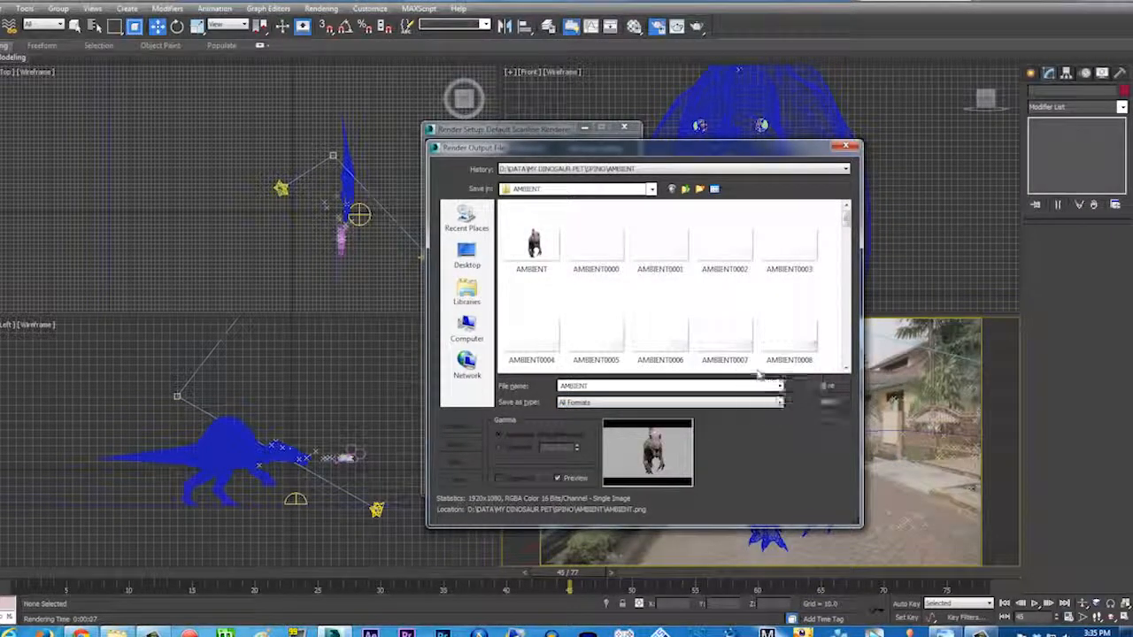
left_click(779, 403)
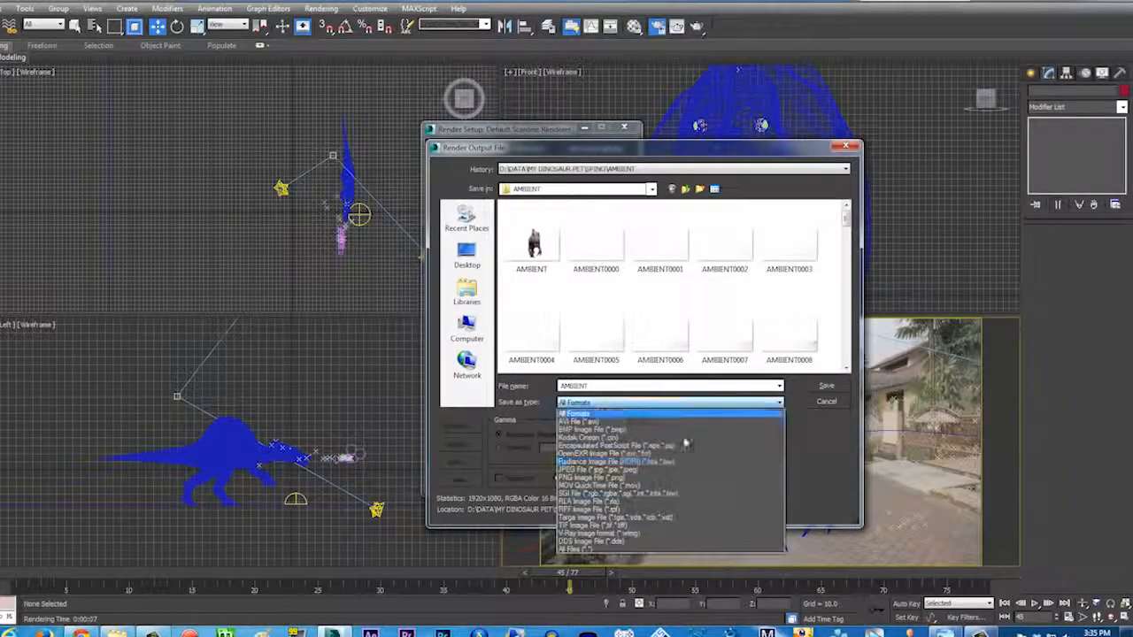
left_click(659, 472)
left_click(823, 392)
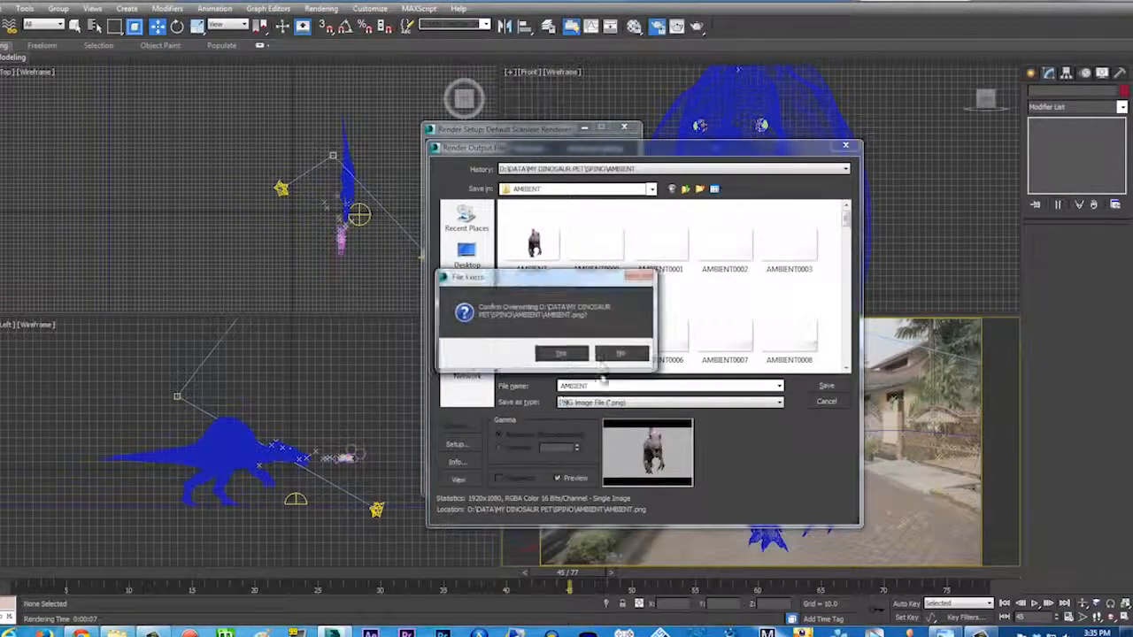
left_click(587, 352)
scroll(618, 372, "down", 1)
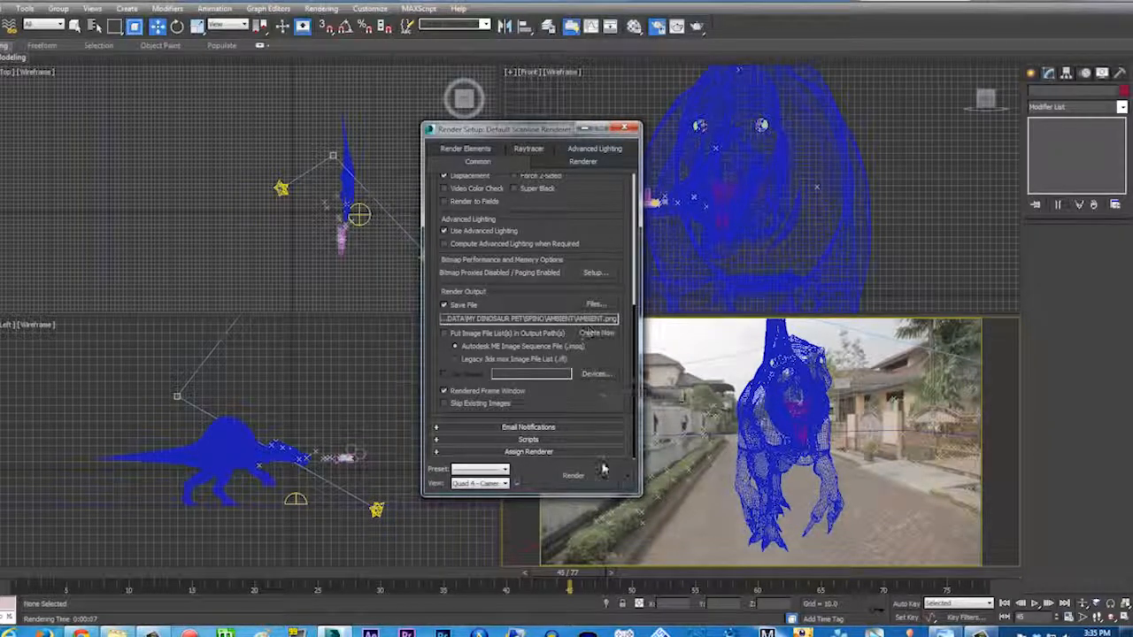
left_click(629, 128)
At frame 1, select all the dinosaur's objects and turn off Visible to Camera in their object properties
left_click_drag(190, 577, 16, 576)
left_click_drag(27, 507, 245, 412)
right_click(202, 446)
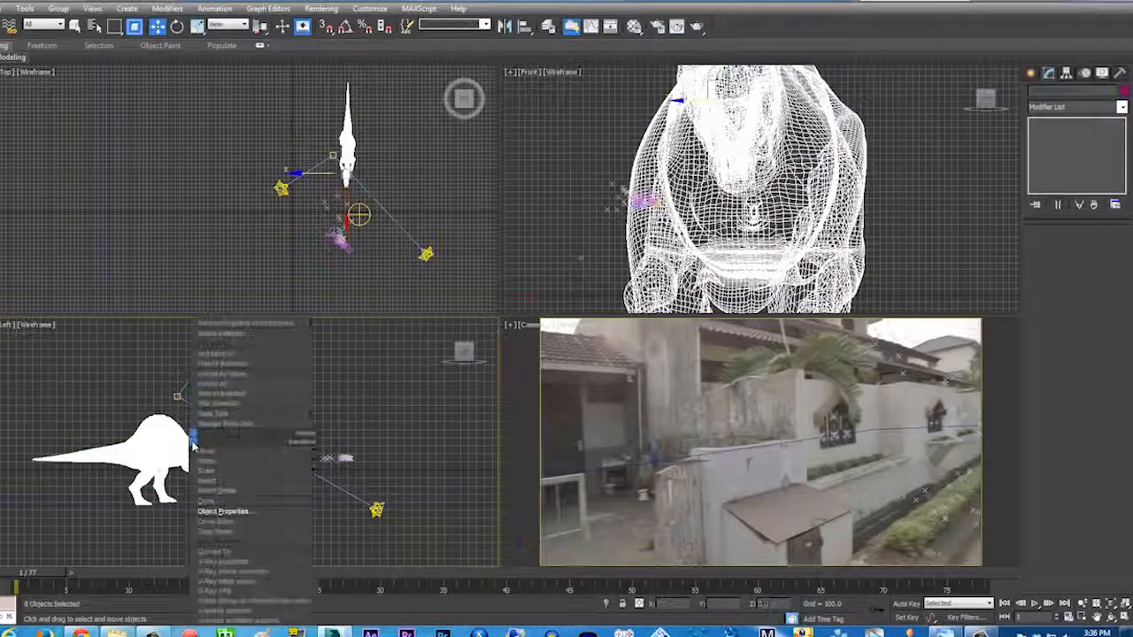
left_click(250, 489)
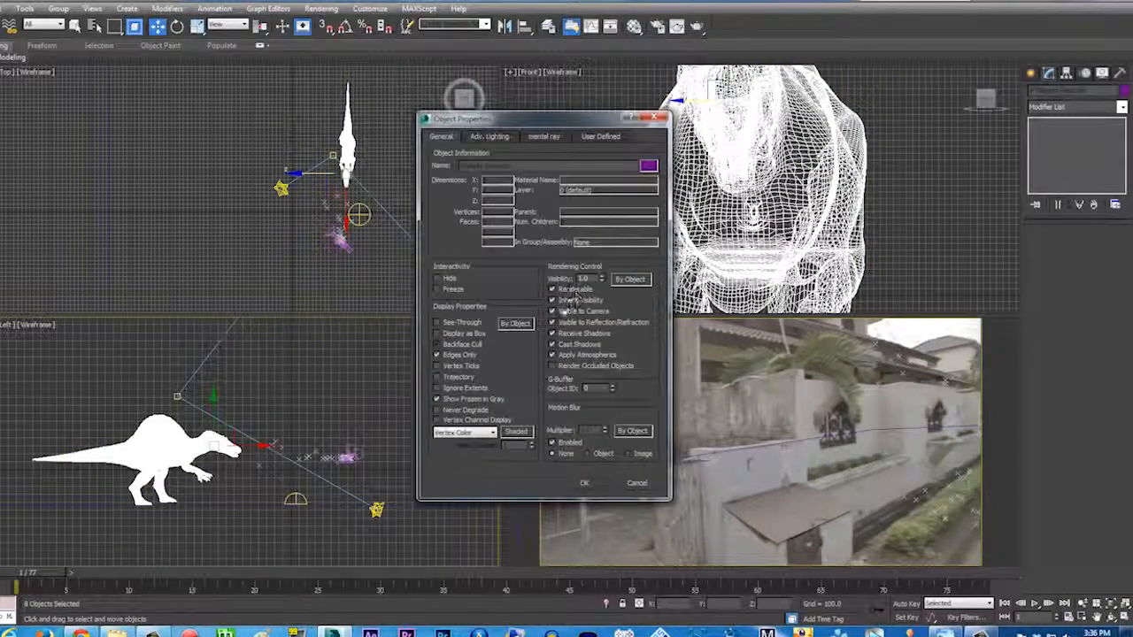
left_click(584, 483)
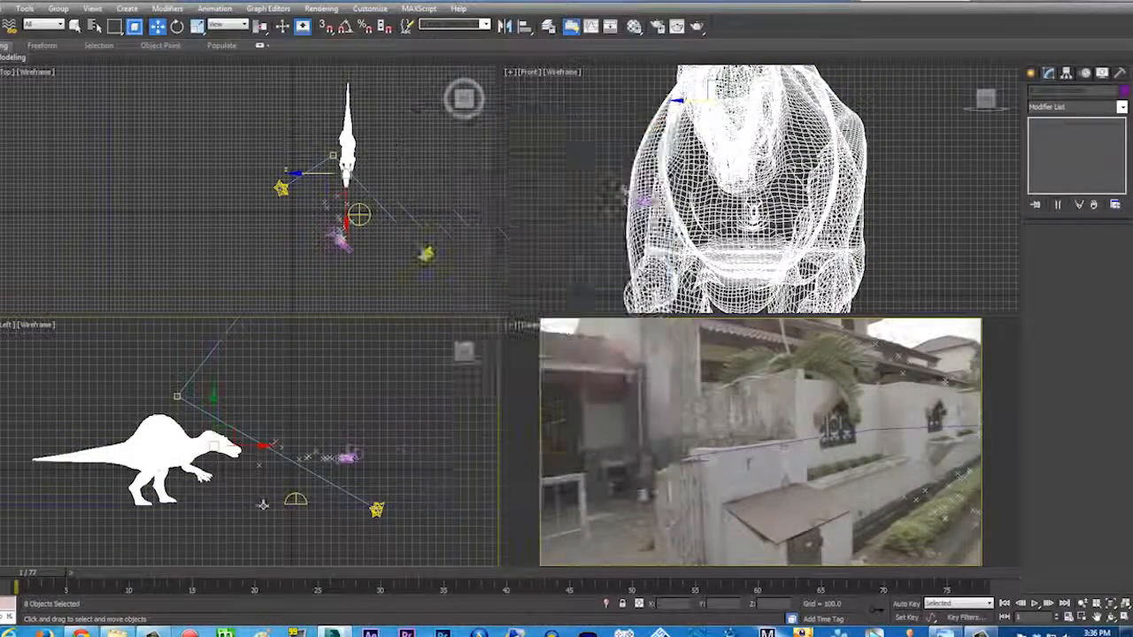
Turn on Visible to Camera for the ground patch in its object properties
left_click(261, 505)
right_click(262, 503)
left_click(292, 511)
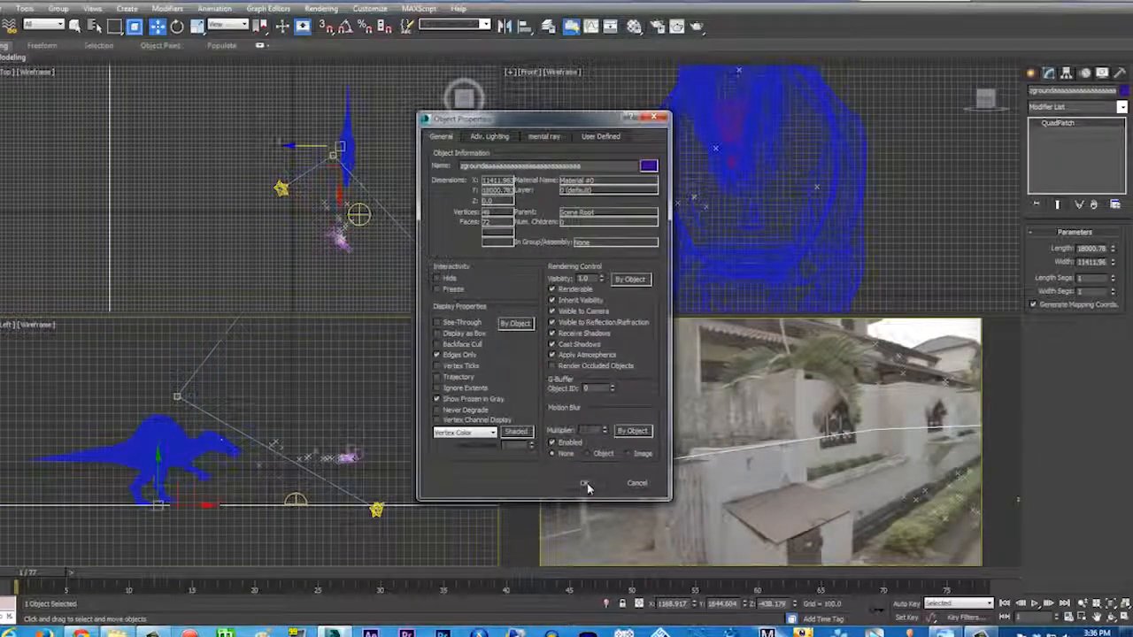
left_click(584, 483)
Go to frame 59 and render it as a single frame from the camera view, overwriting AMBIENT.png
left_click(513, 379)
left_click_drag(529, 574, 739, 584)
key("w")
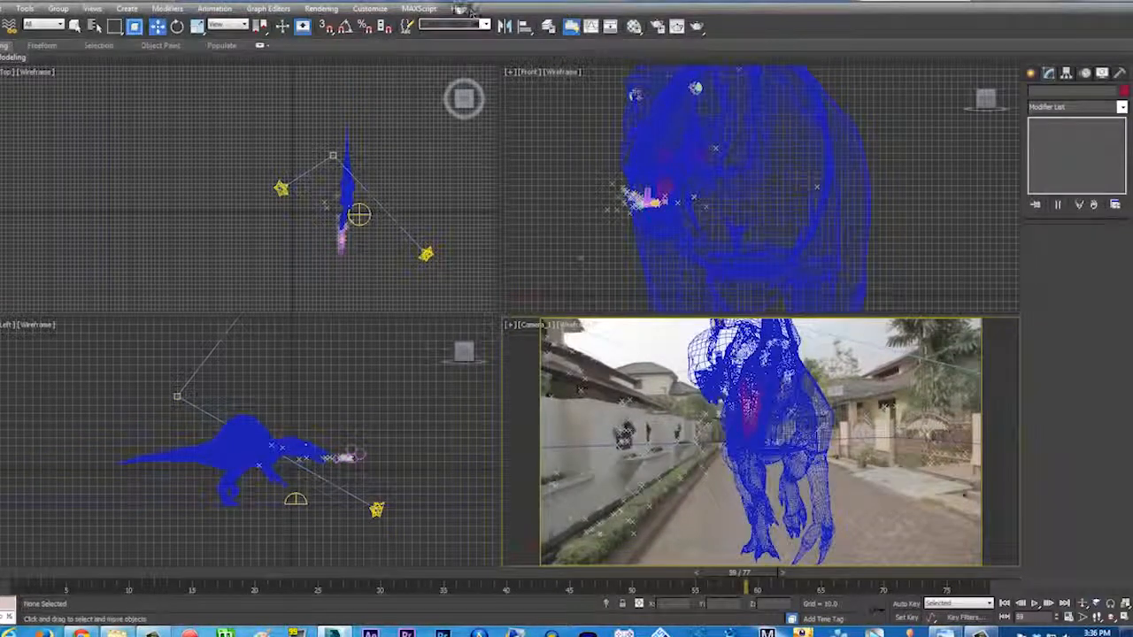
left_click(657, 26)
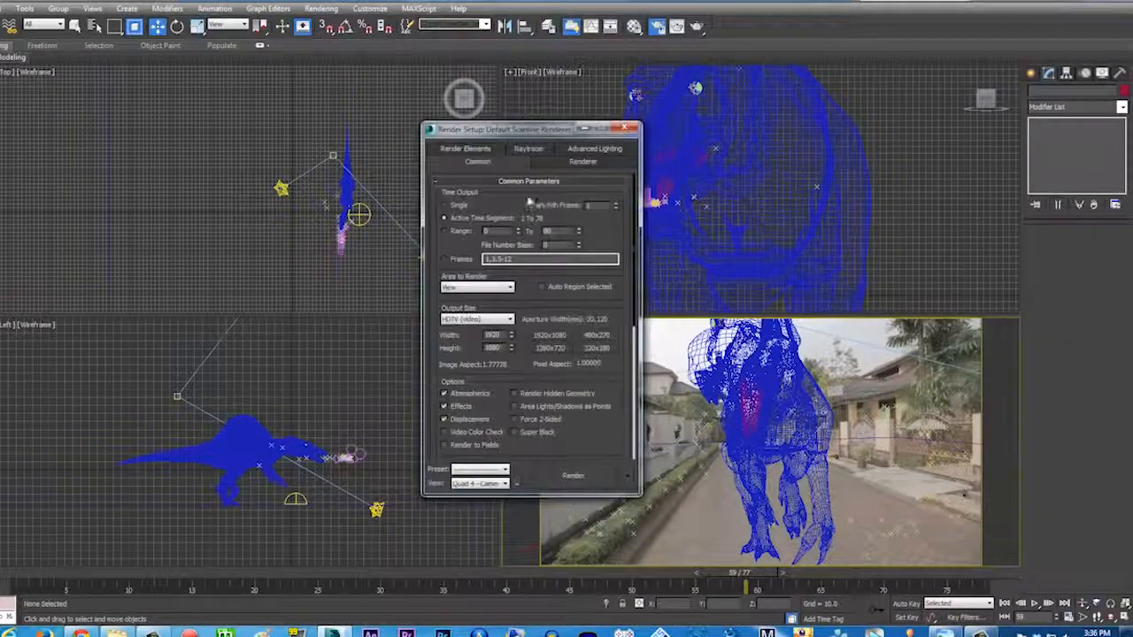
left_click(463, 206)
left_click(698, 26)
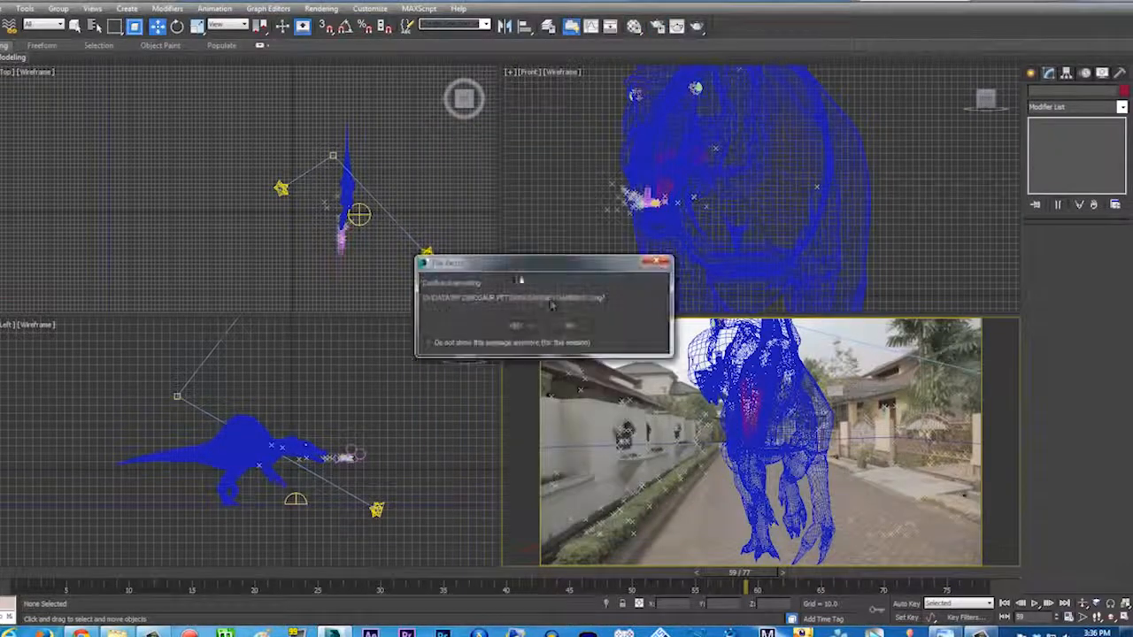
left_click(516, 328)
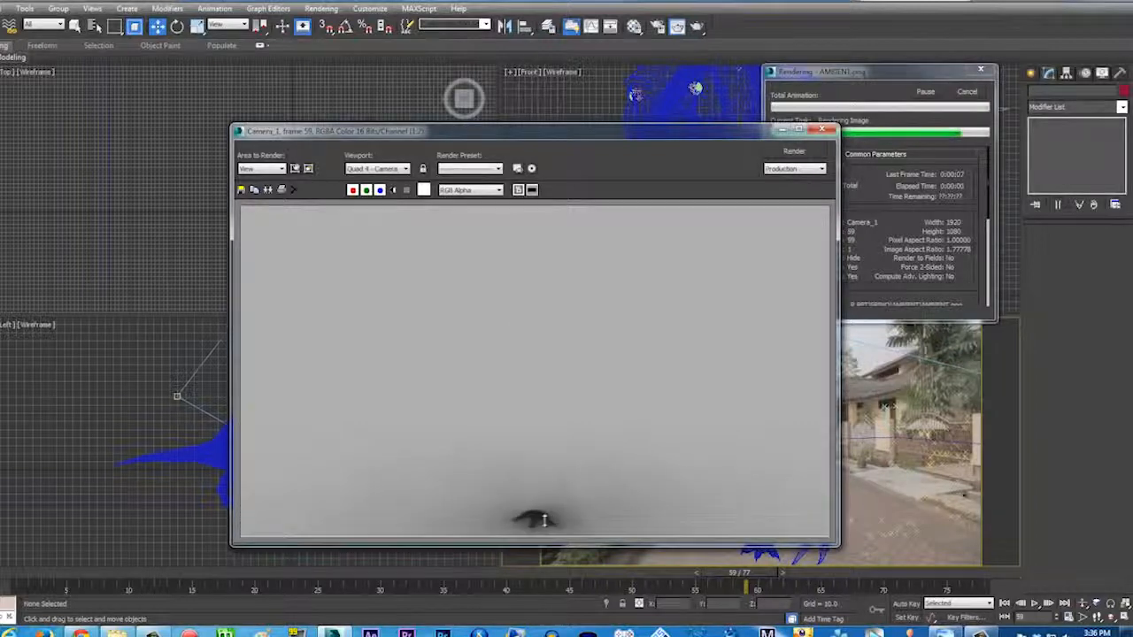
left_click(822, 130)
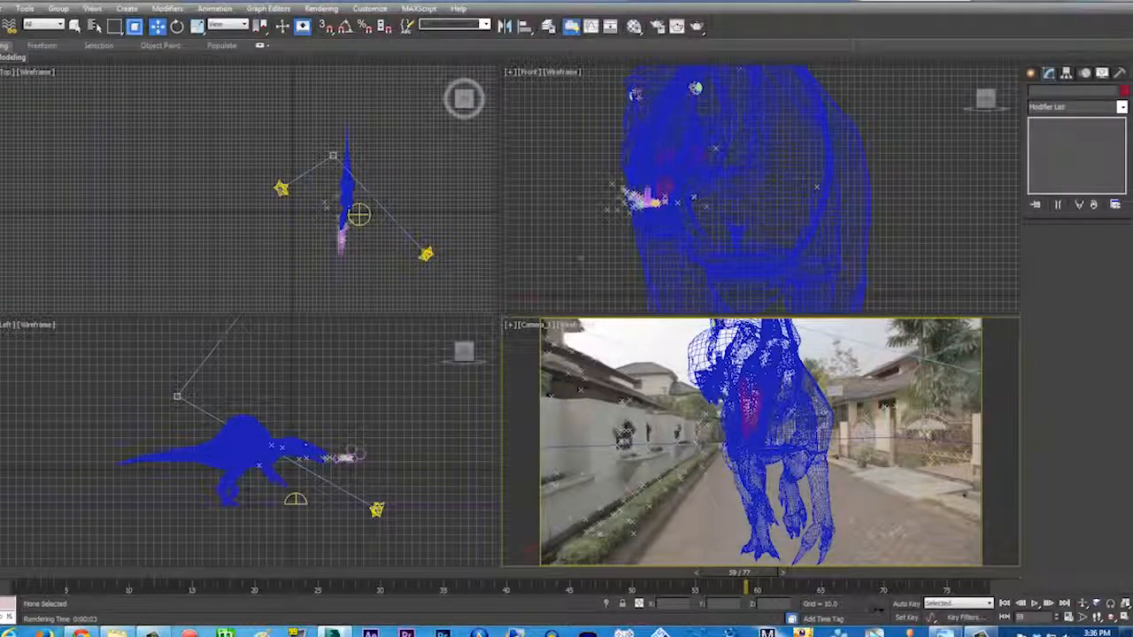
Quit 3ds Max without saving the scene changes and launch After Effects
left_click(1112, 5)
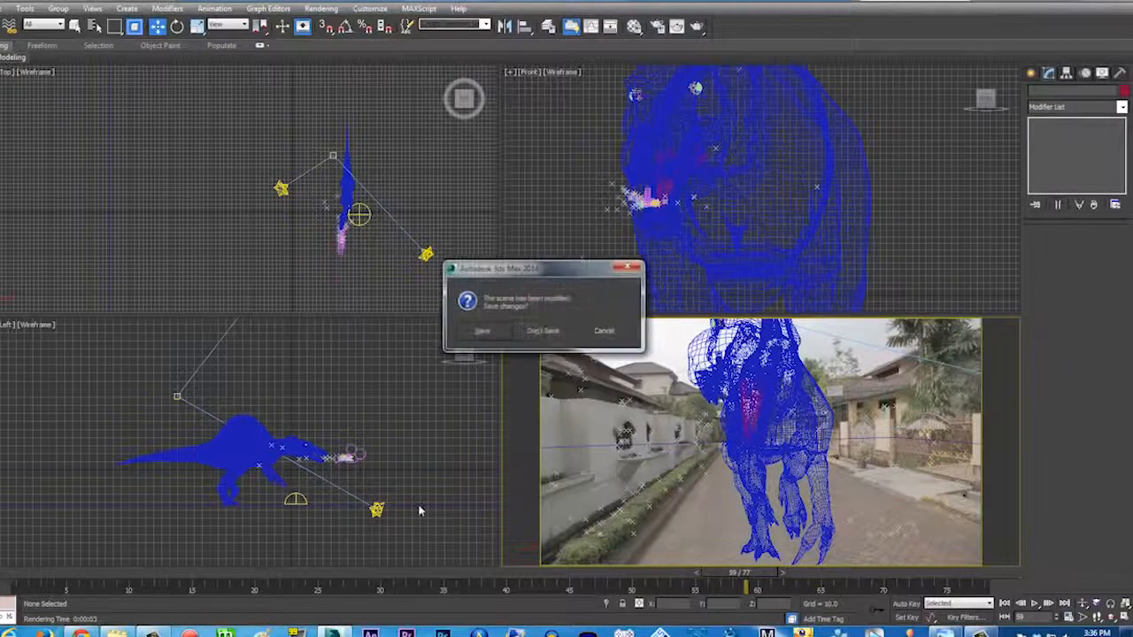
left_click(542, 330)
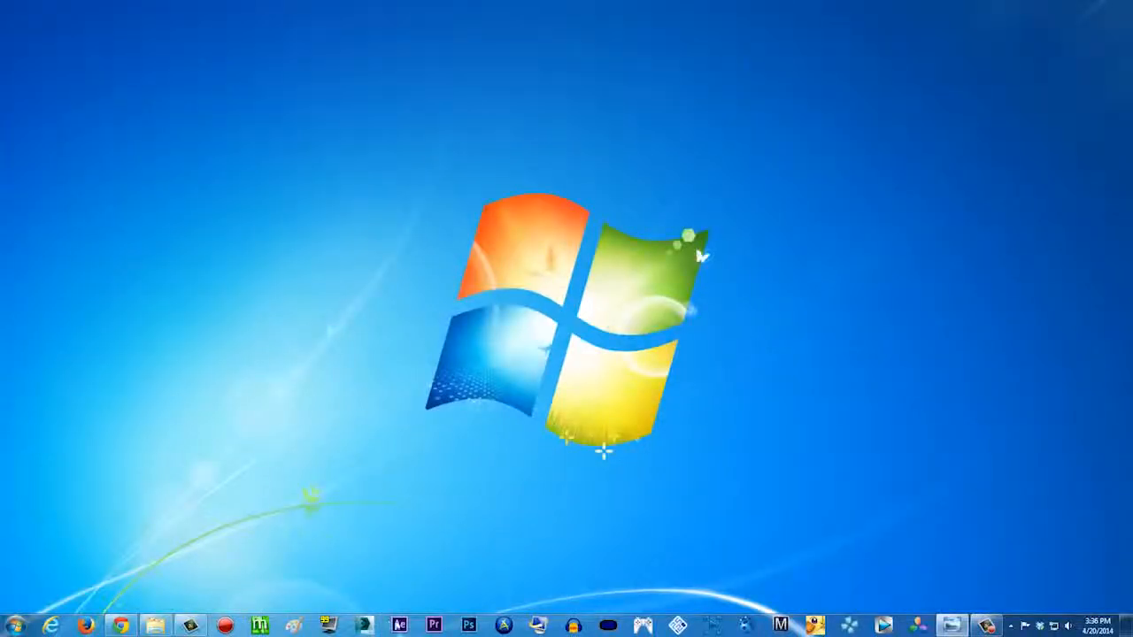
left_click(399, 625)
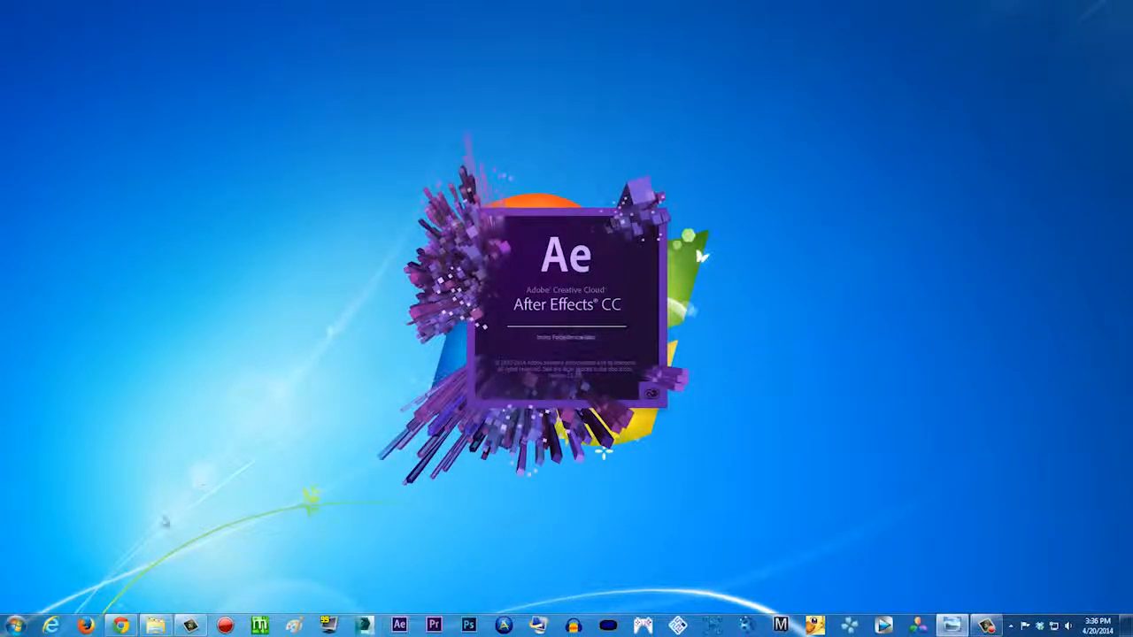
left_click(118, 627)
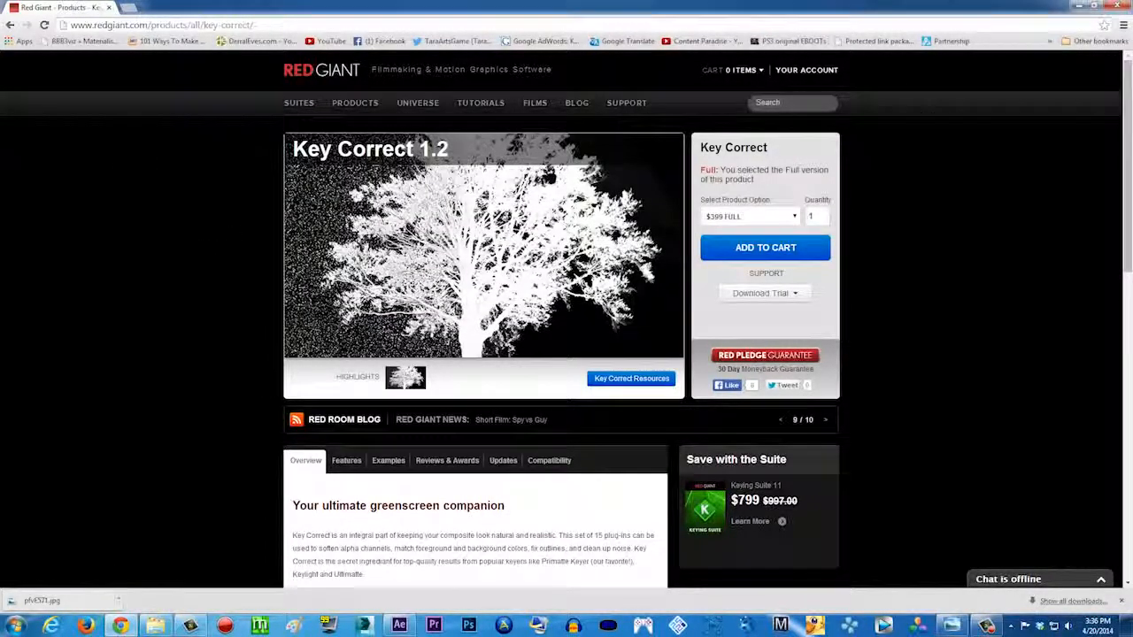
left_click(1079, 6)
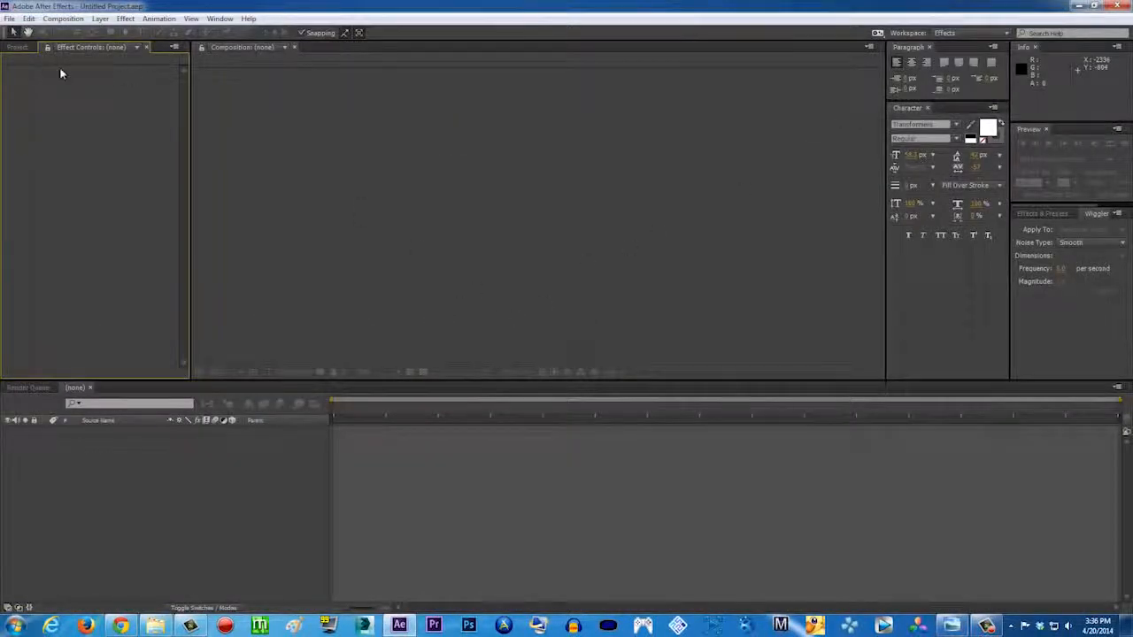
Open the recent project MY PET DINO.aep
left_click(18, 49)
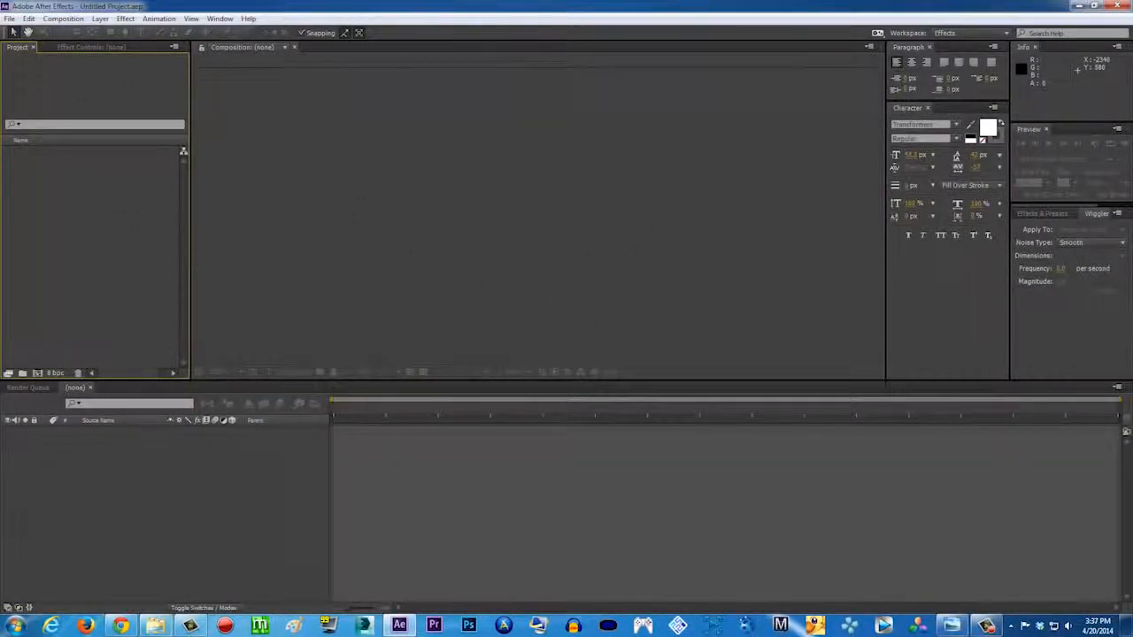
mouse_move(155, 627)
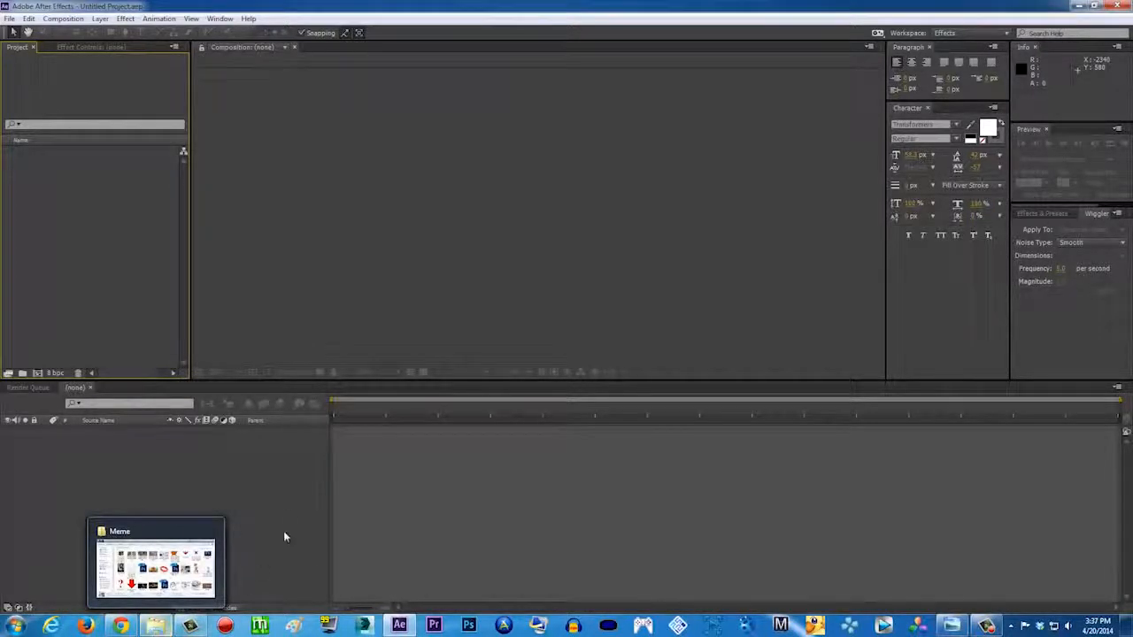
left_click(9, 18)
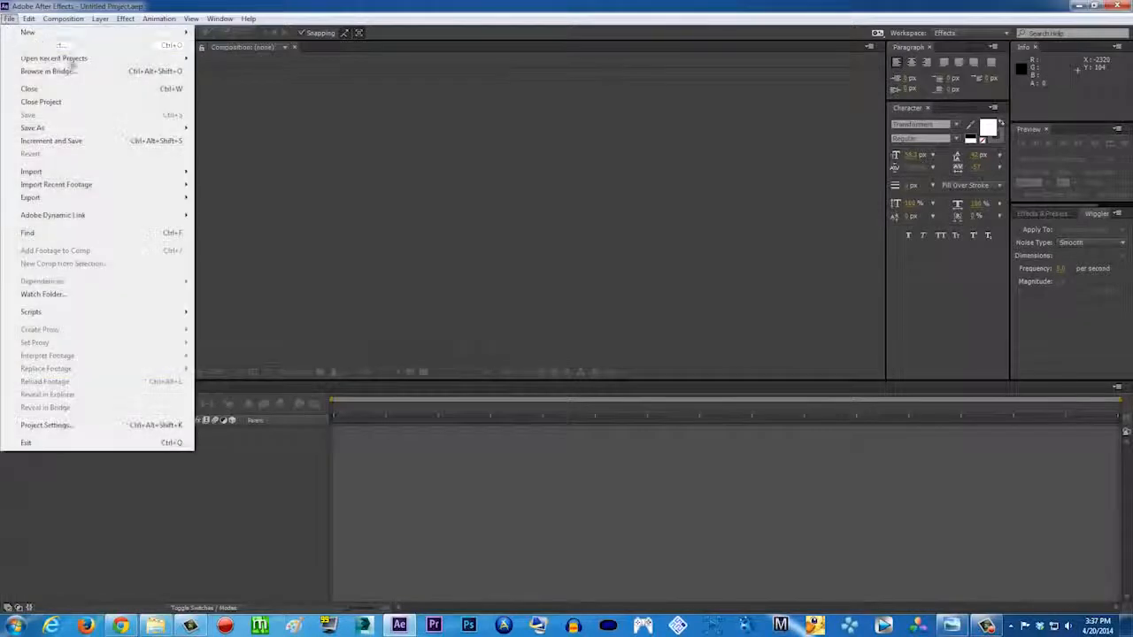
mouse_move(162, 59)
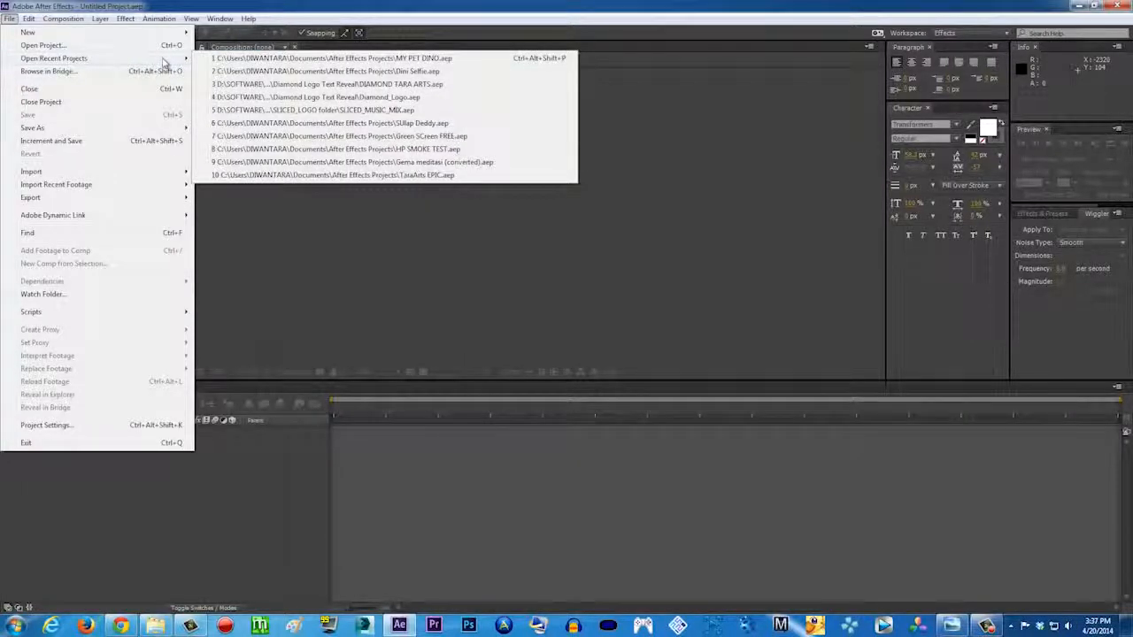
left_click(432, 58)
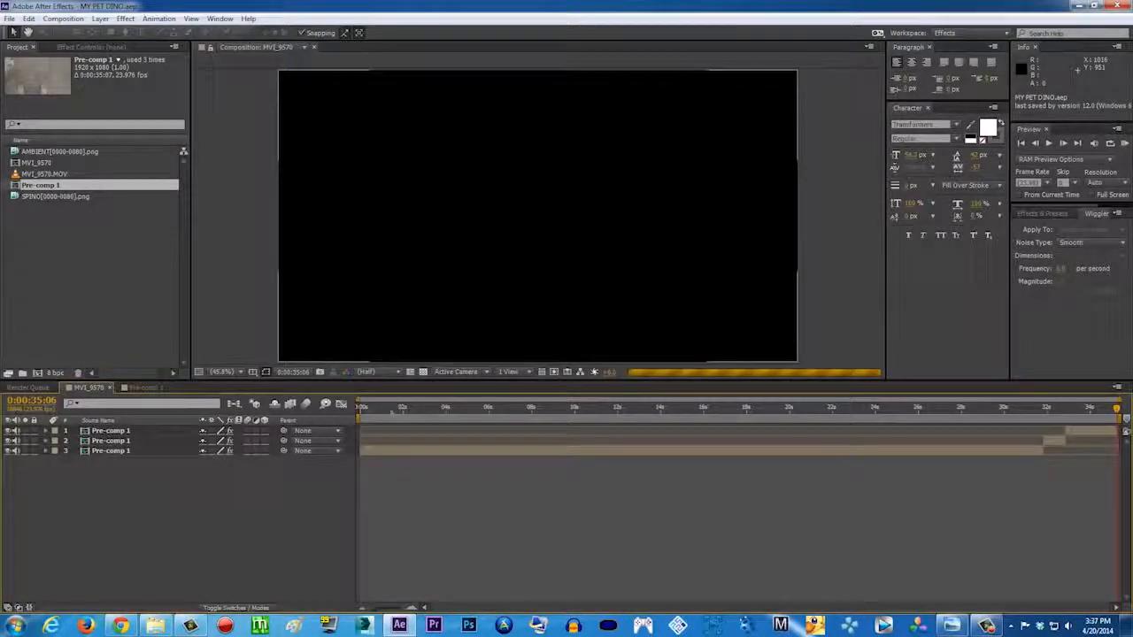
In Pre-comp 1, go to 0:00:33:15 and hide both SPINO layers, keeping the AMBIENT layer visible over the footage
left_click(145, 390)
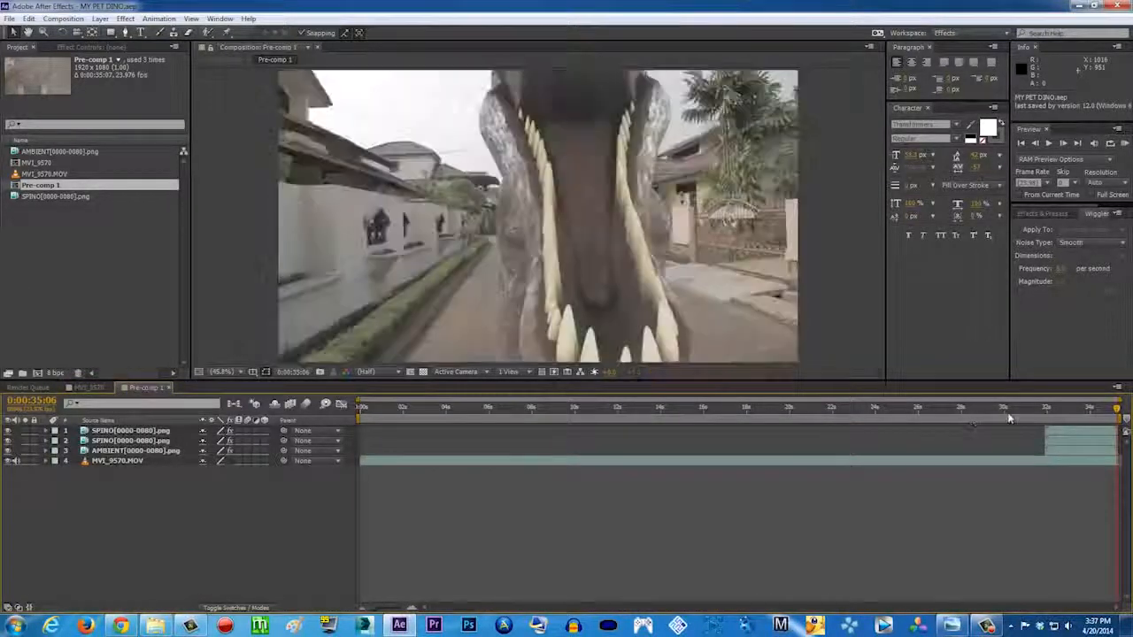
left_click_drag(973, 412, 1081, 411)
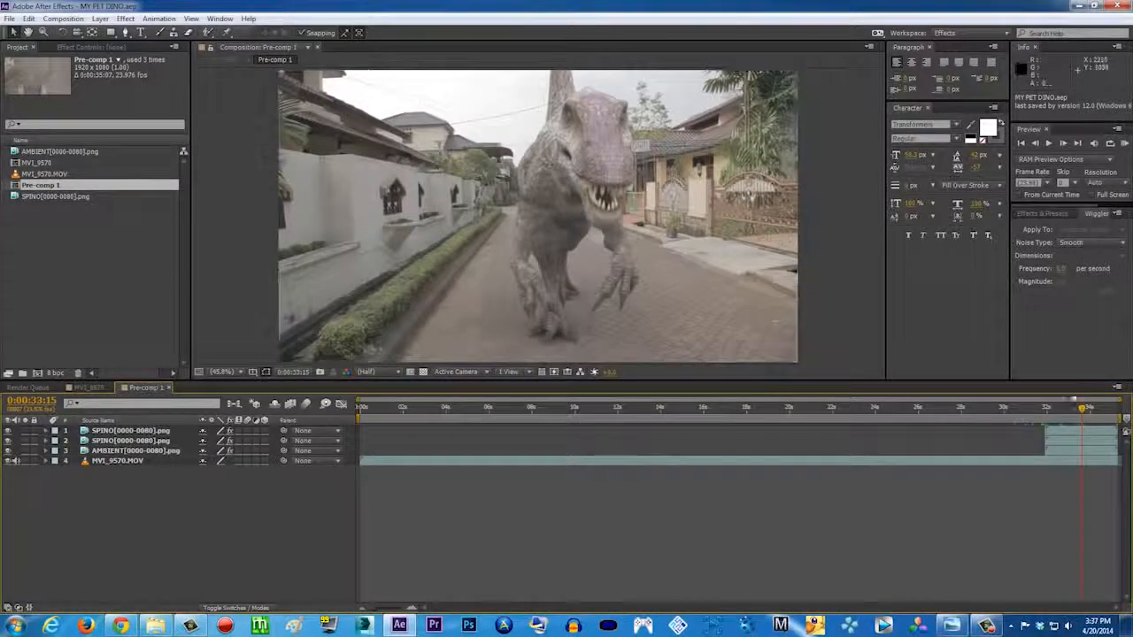
left_click_drag(7, 430, 9, 452)
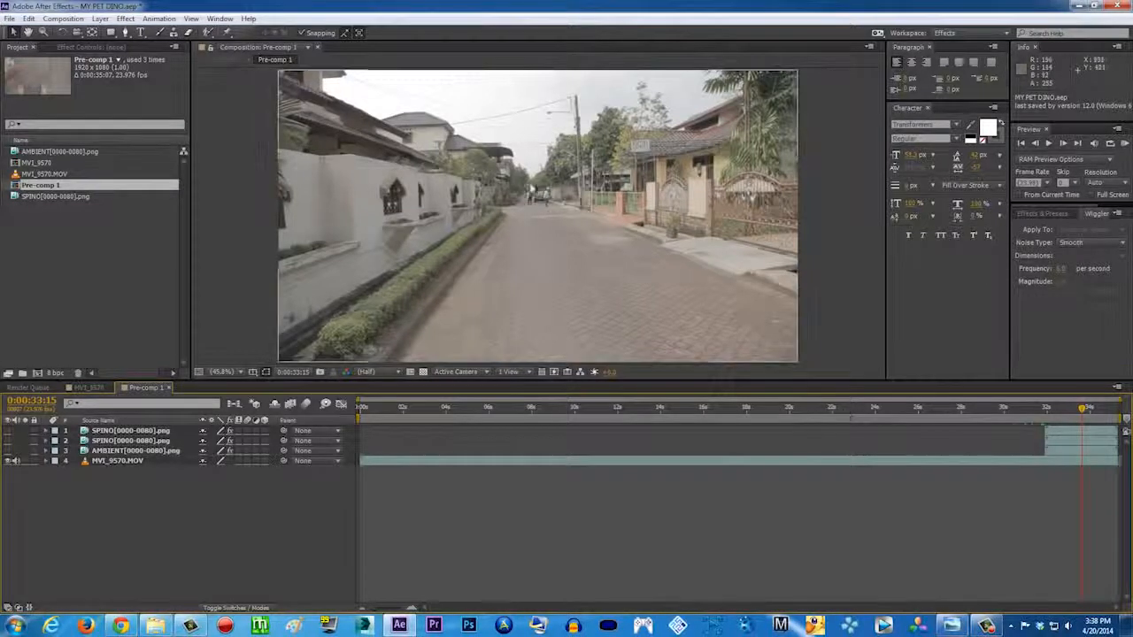
left_click(8, 451)
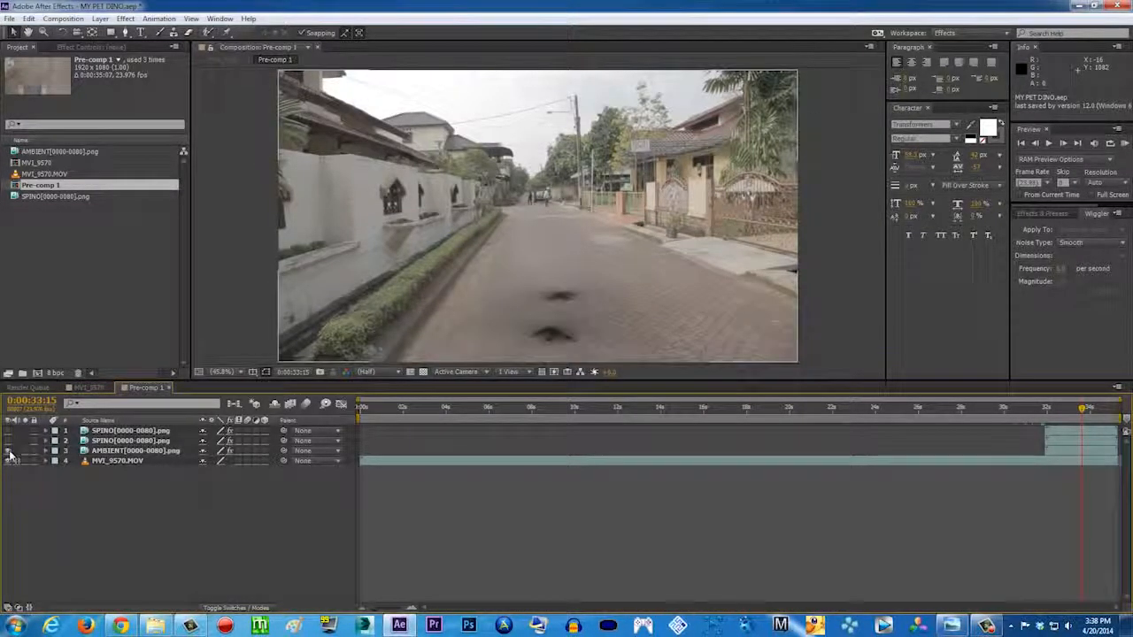
Turn off the Brightness & Contrast effect on the AMBIENT layer
left_click(111, 450)
left_click(111, 51)
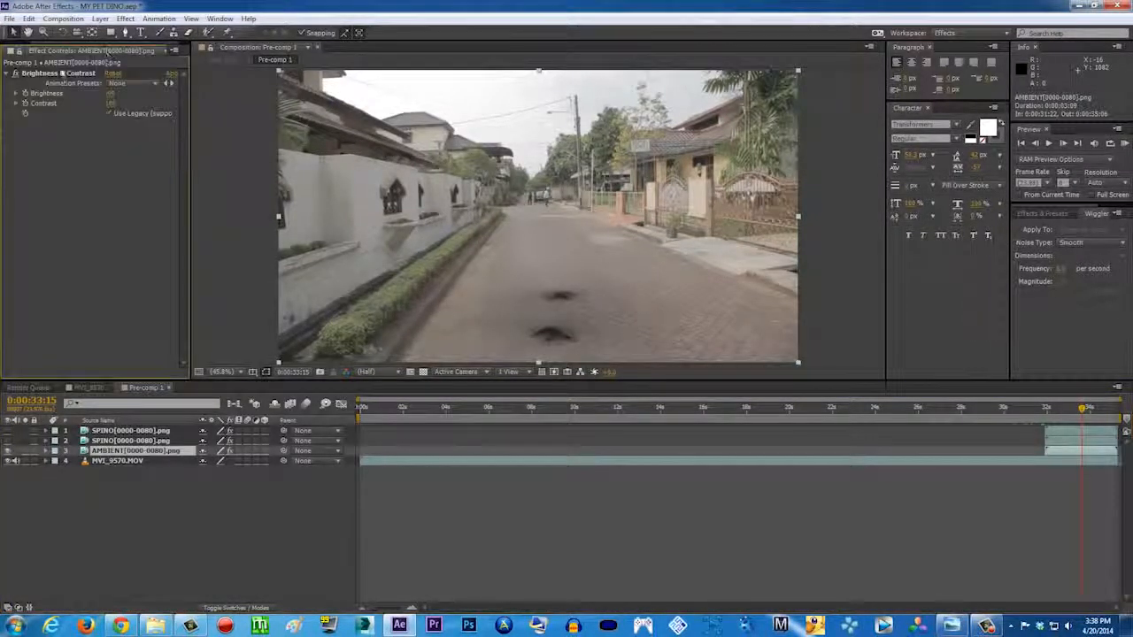
left_click(19, 73)
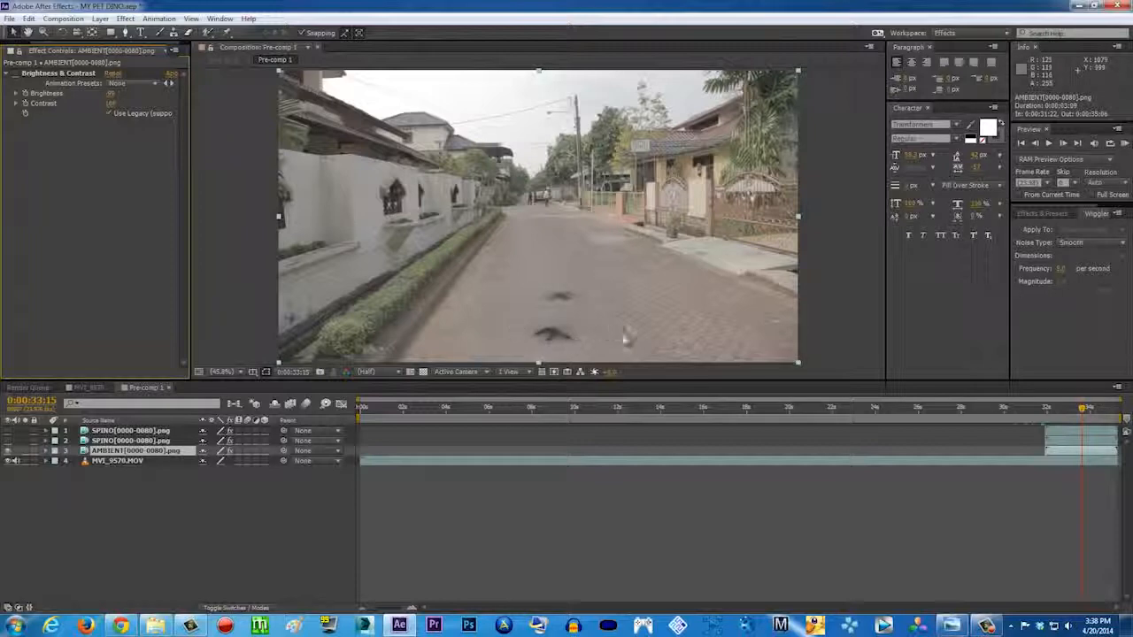
Turn the Brightness & Contrast effect on the AMBIENT layer back on
left_click(125, 18)
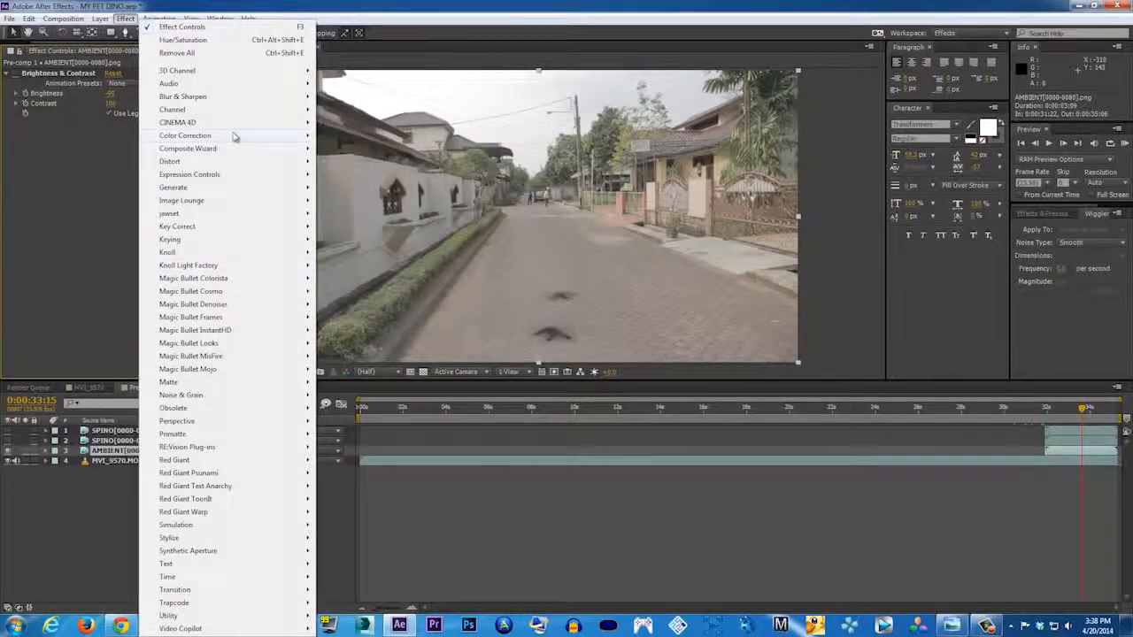
mouse_move(233, 136)
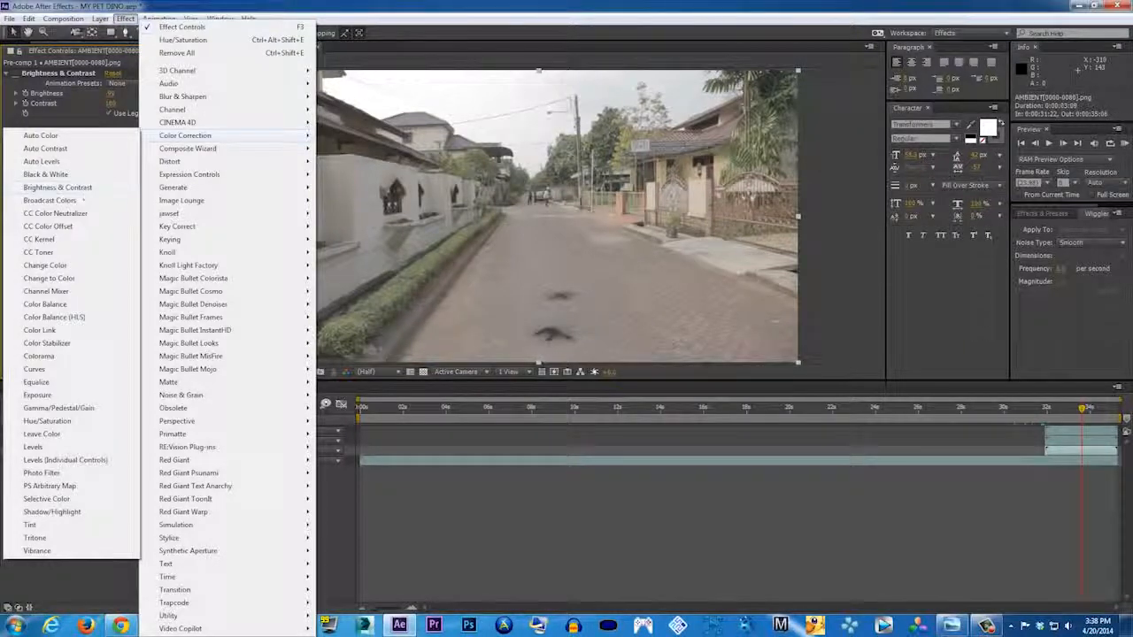
left_click(195, 6)
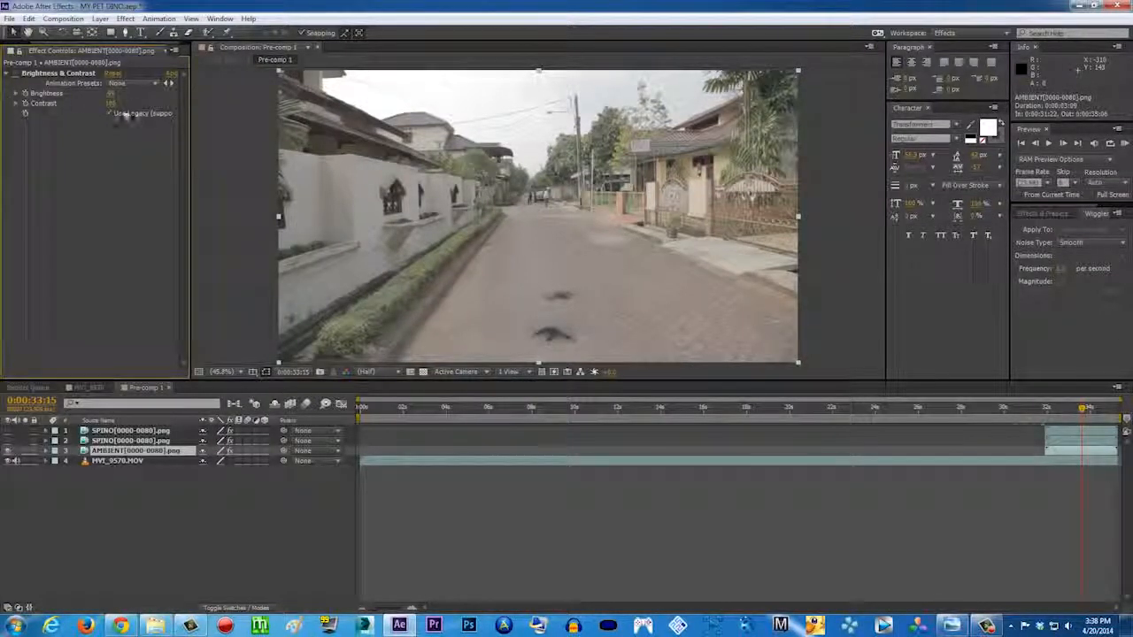
left_click(22, 76)
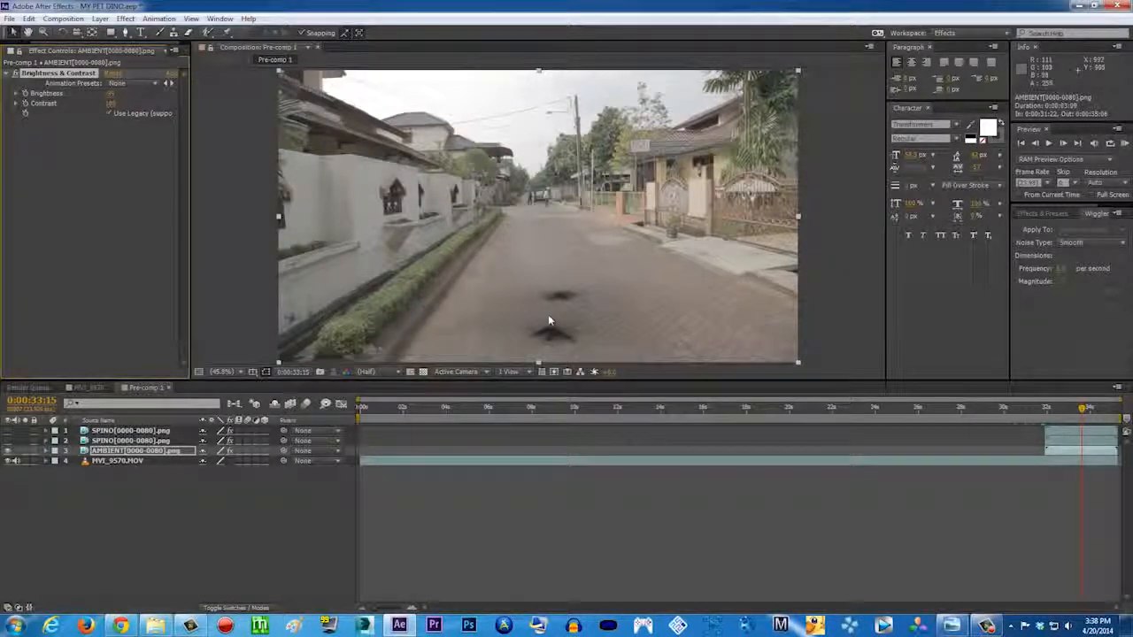
Try stacking a duplicate of the AMBIENT layer above the original, and delete the duplicate
left_click(122, 452)
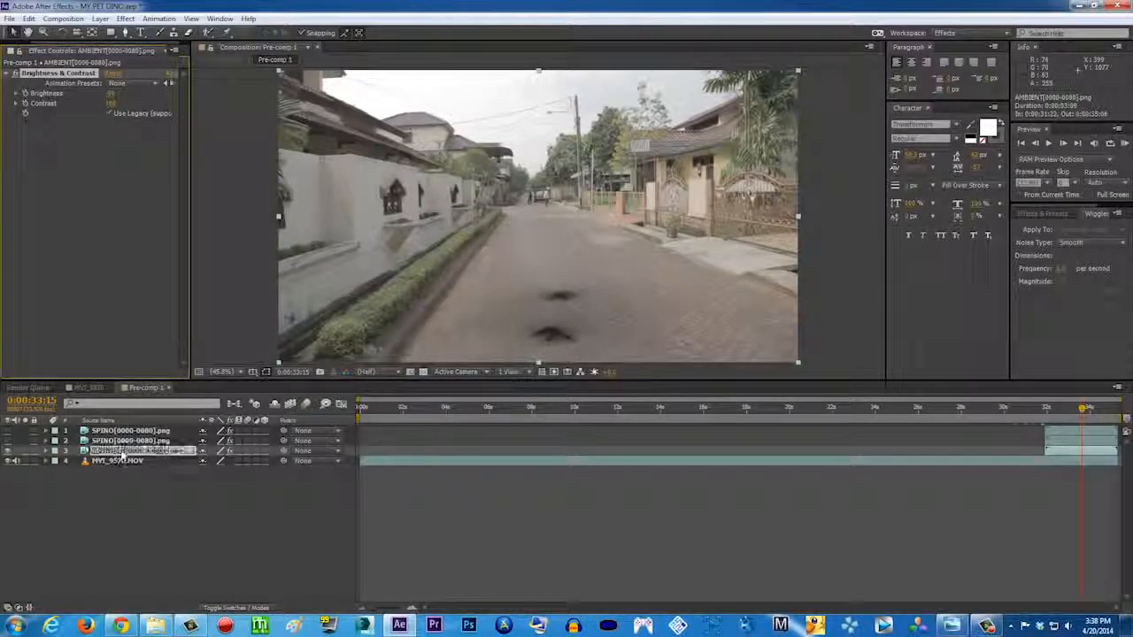
key("ctrl+d")
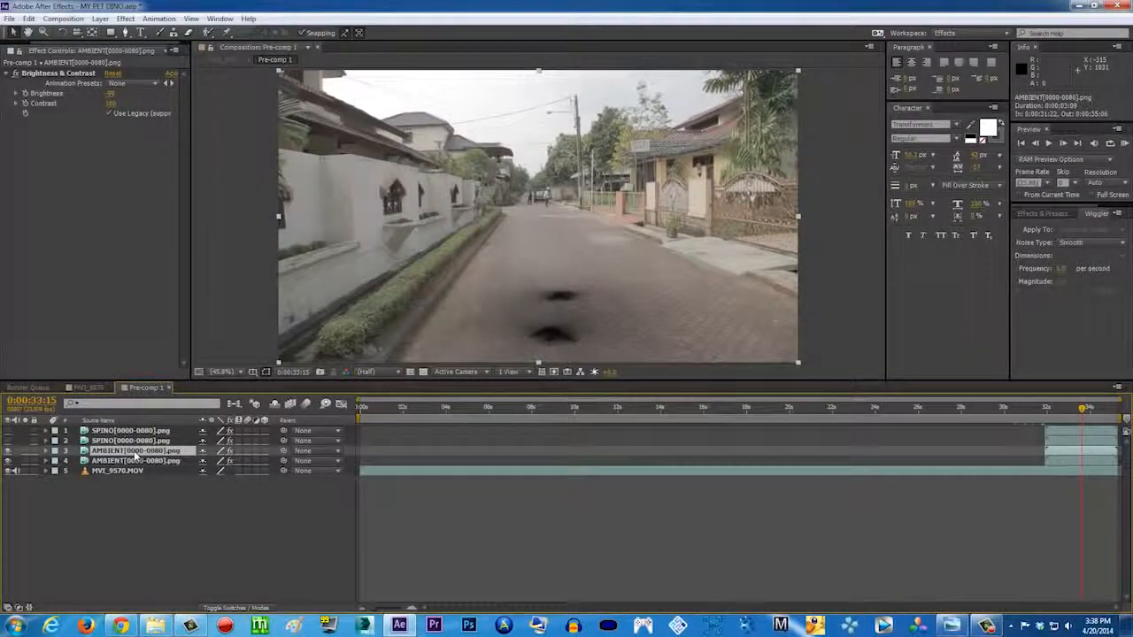
key("Delete")
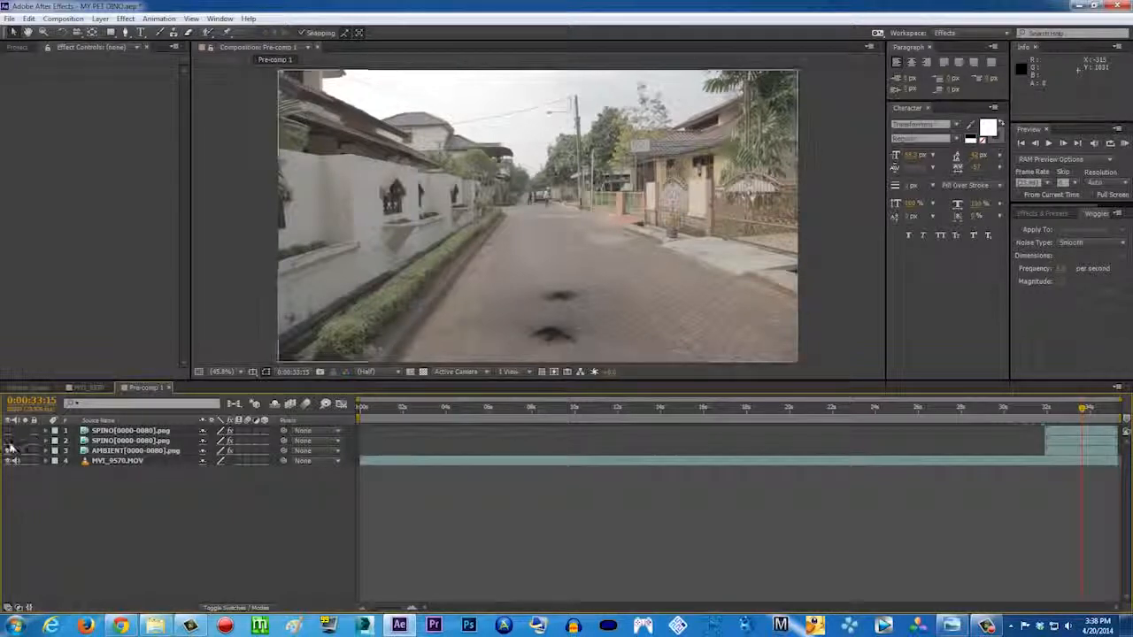
Show the lower SPINO layer above AMBIENT and turn off all its effects, from Color Matcher to Light Wrap
left_click(9, 440)
left_click(130, 439)
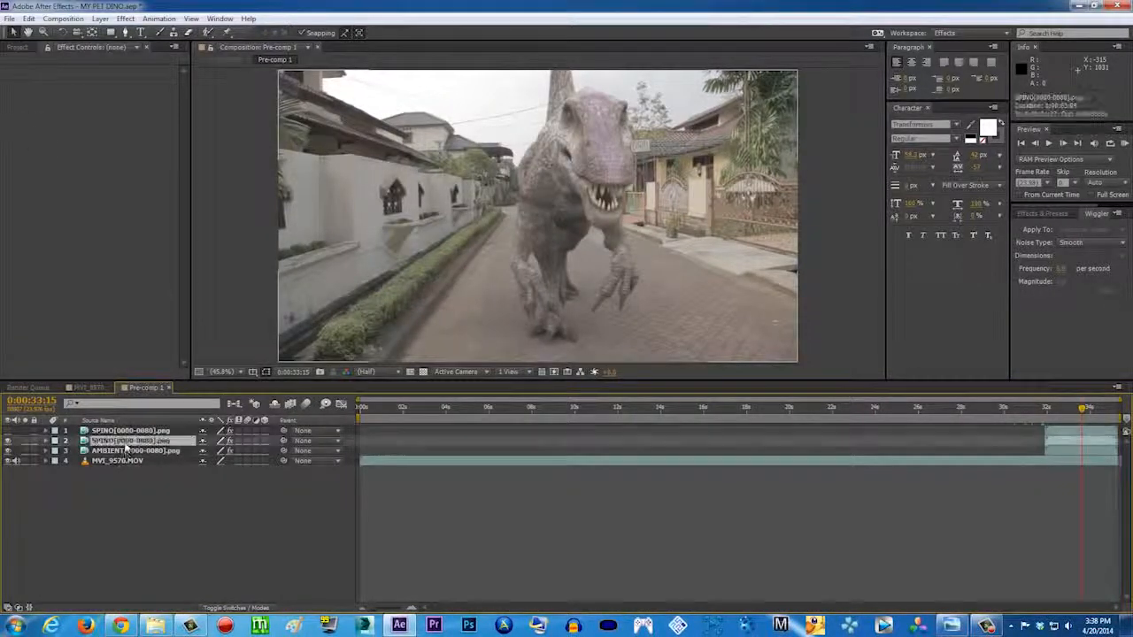
left_click(6, 74)
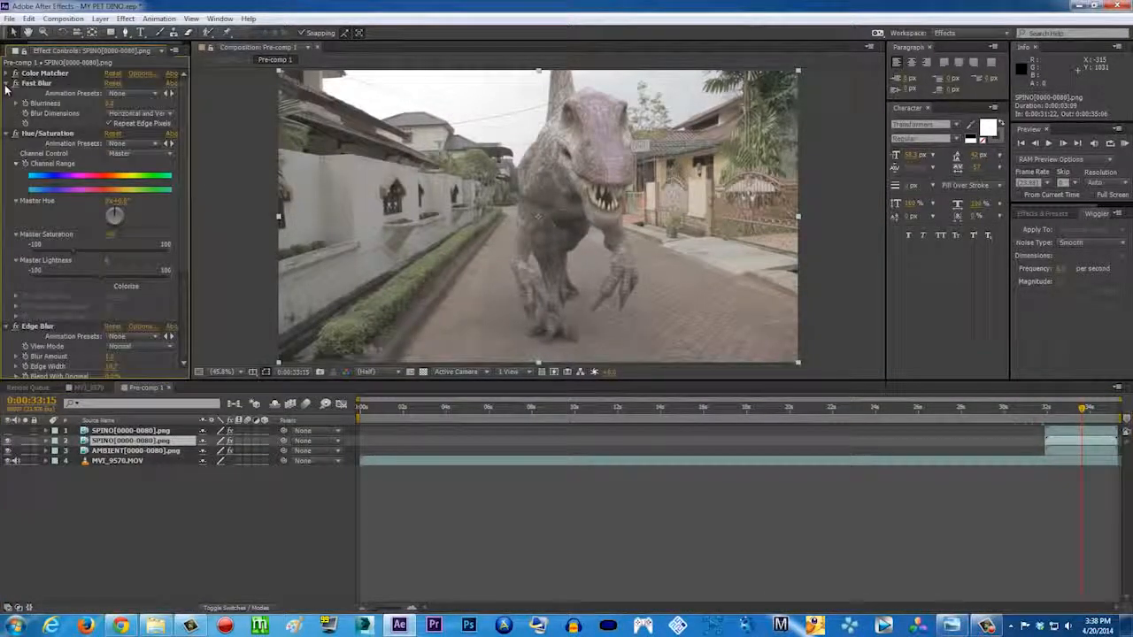
left_click(7, 83)
left_click(8, 94)
left_click(9, 104)
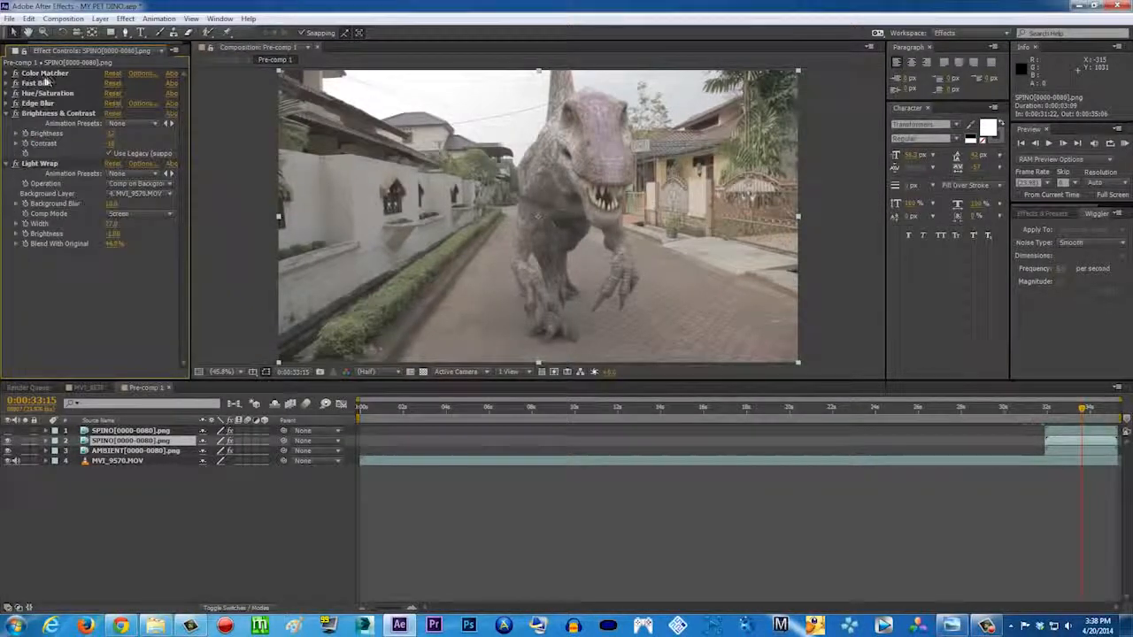
left_click(15, 113)
left_click(14, 124)
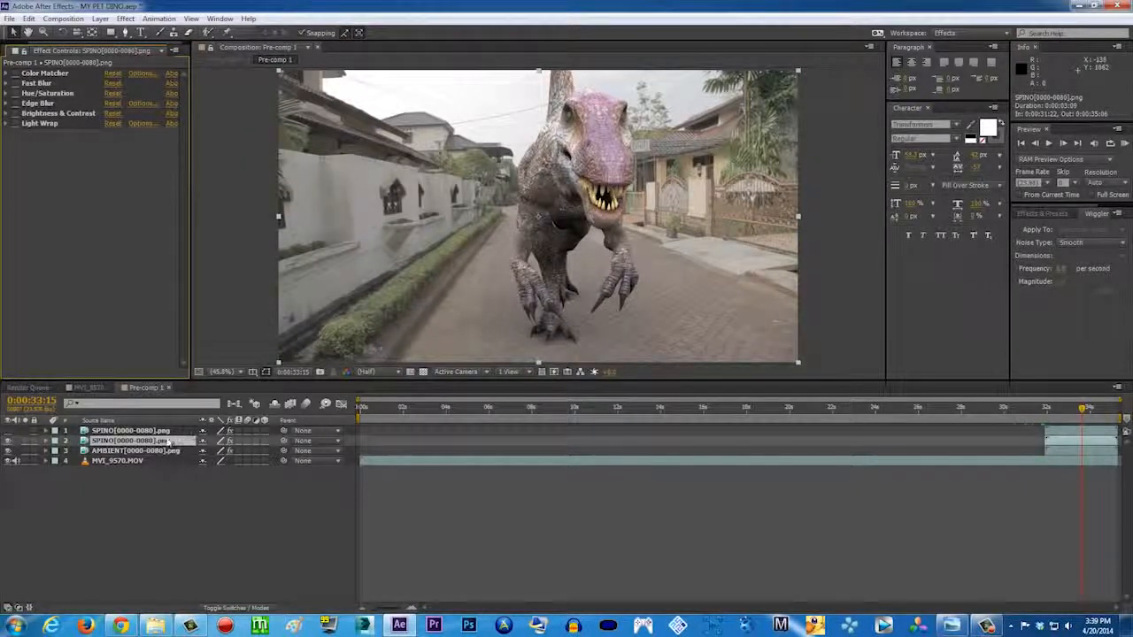
Review the available Key Correct effects, view Red Giant's Key Correct product page in Chrome, and return to After Effects
left_click(125, 19)
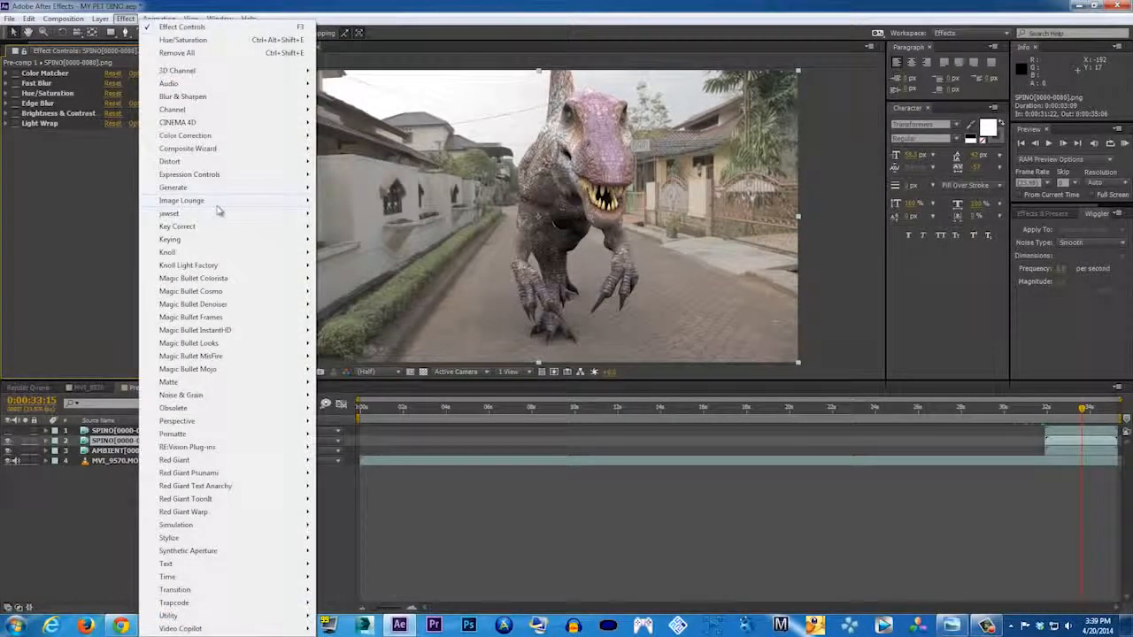
mouse_move(212, 227)
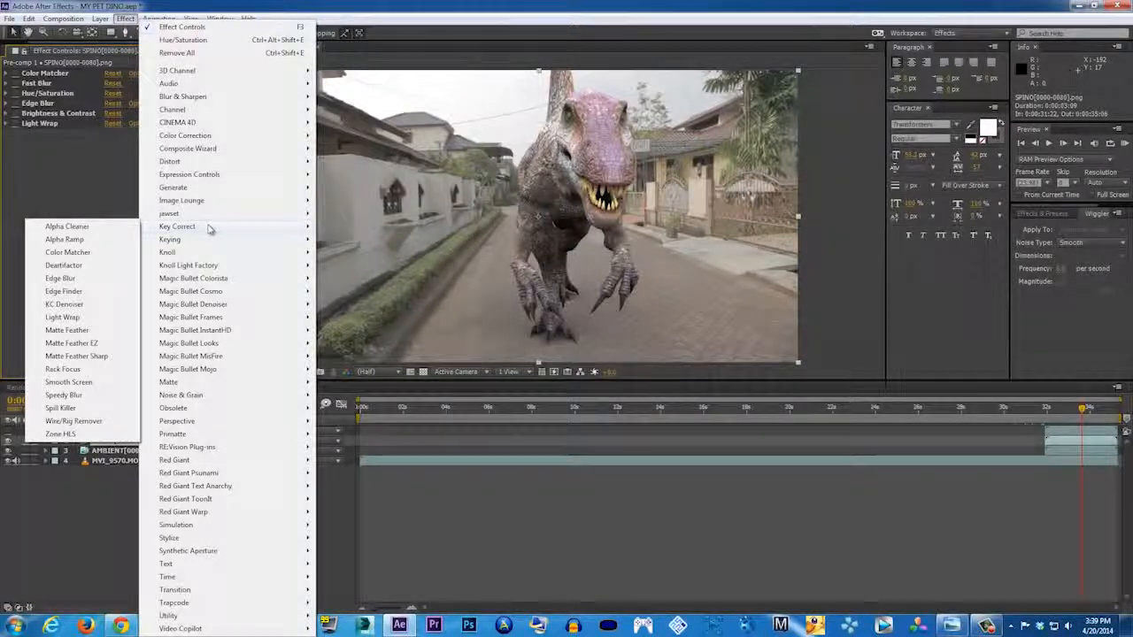
left_click(121, 625)
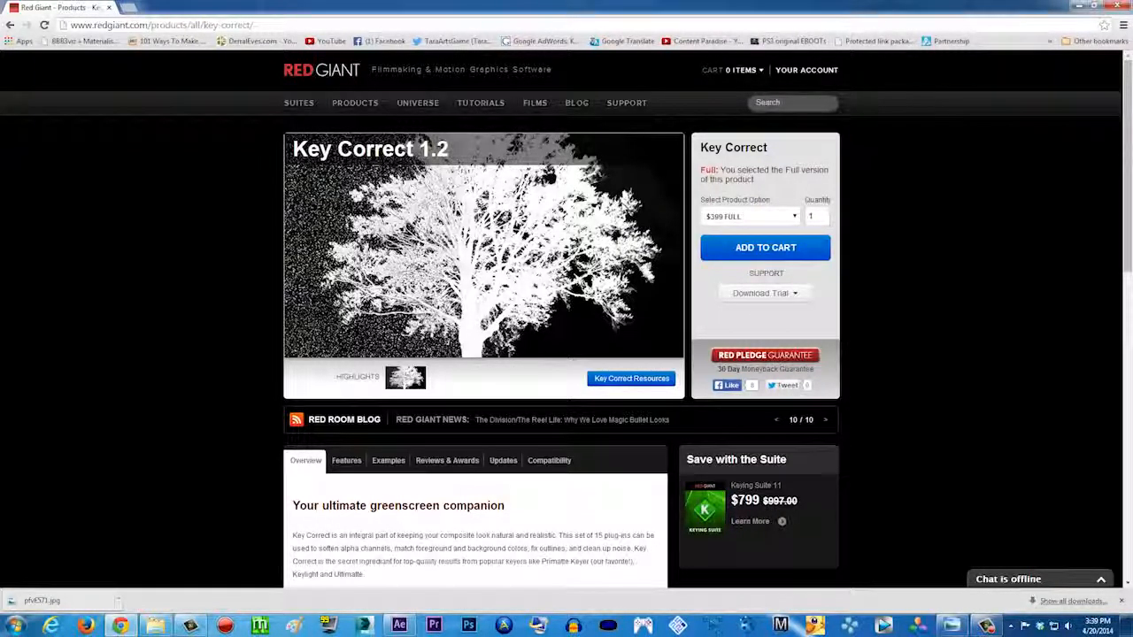
left_click(1079, 7)
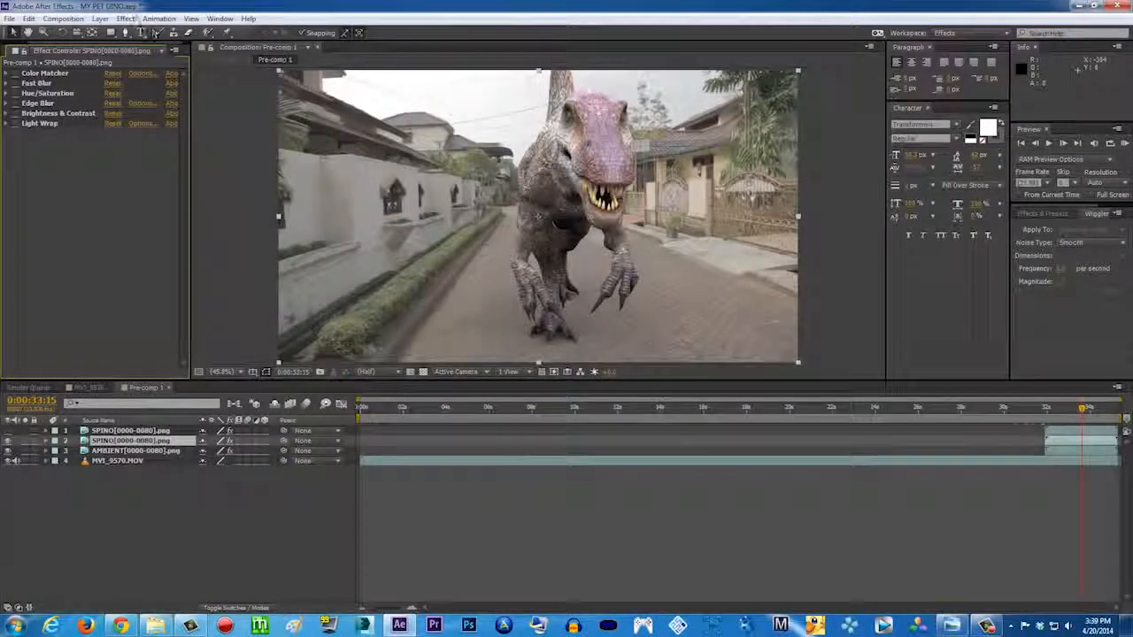
Try the Color Matcher effect on the lower SPINO layer and switch it off again
left_click(124, 19)
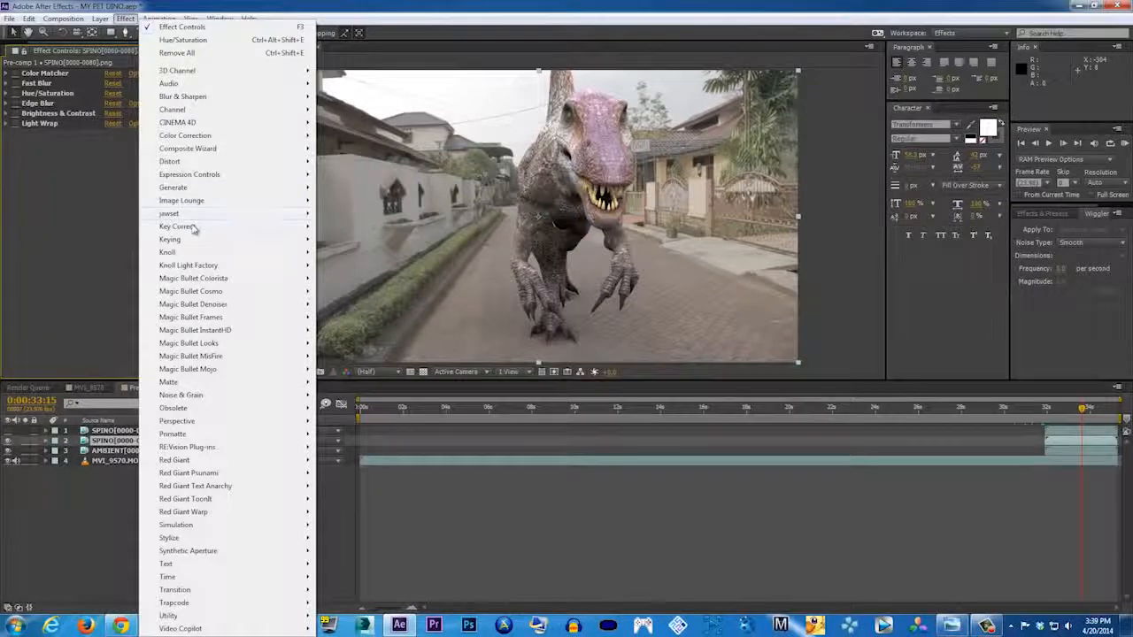
mouse_move(171, 228)
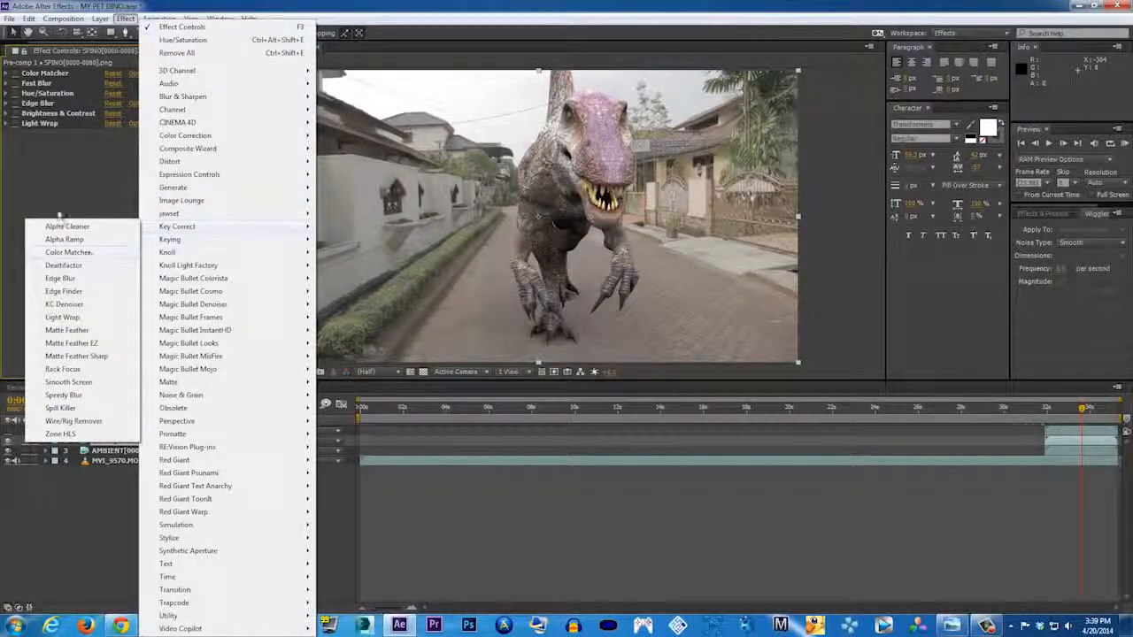
left_click(49, 160)
left_click(16, 74)
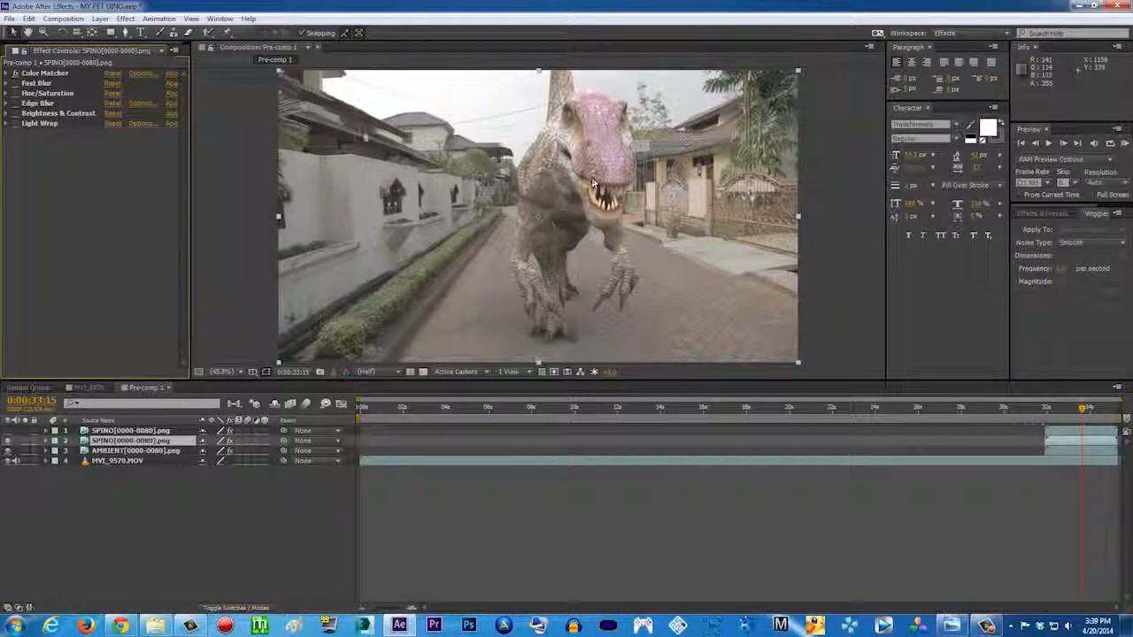
left_click(40, 74)
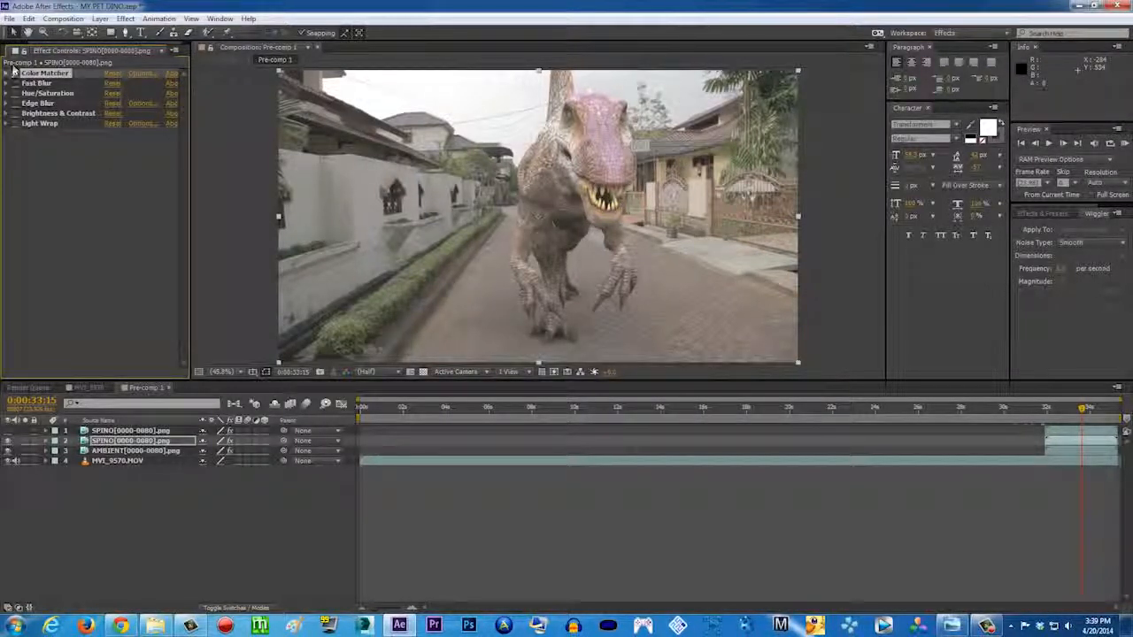
left_click(125, 19)
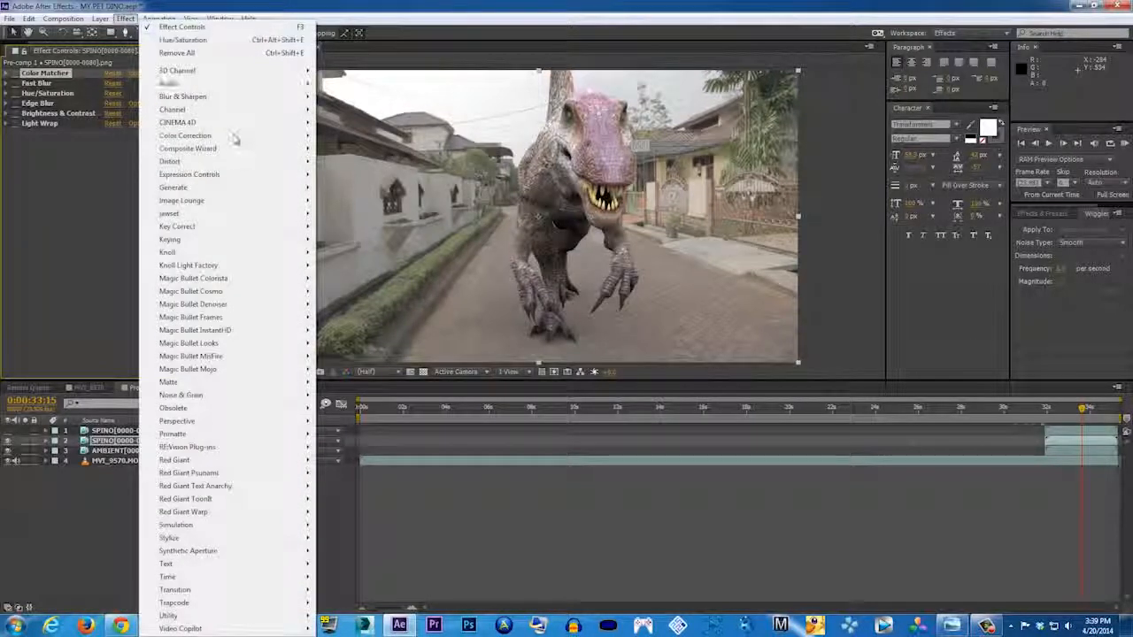
mouse_move(236, 136)
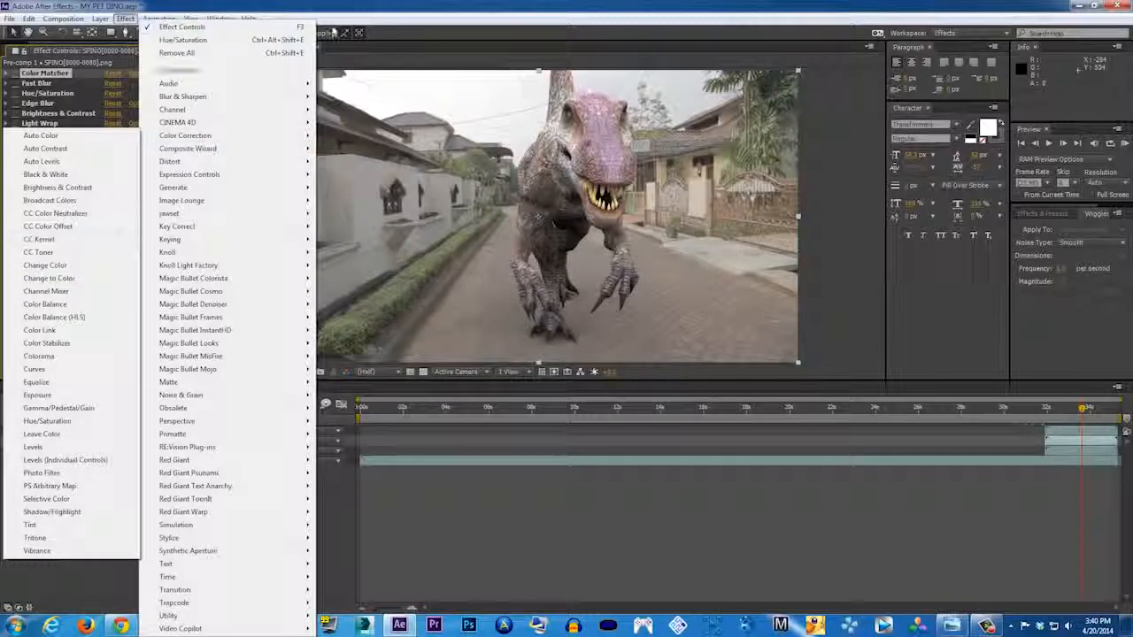
left_click(362, 7)
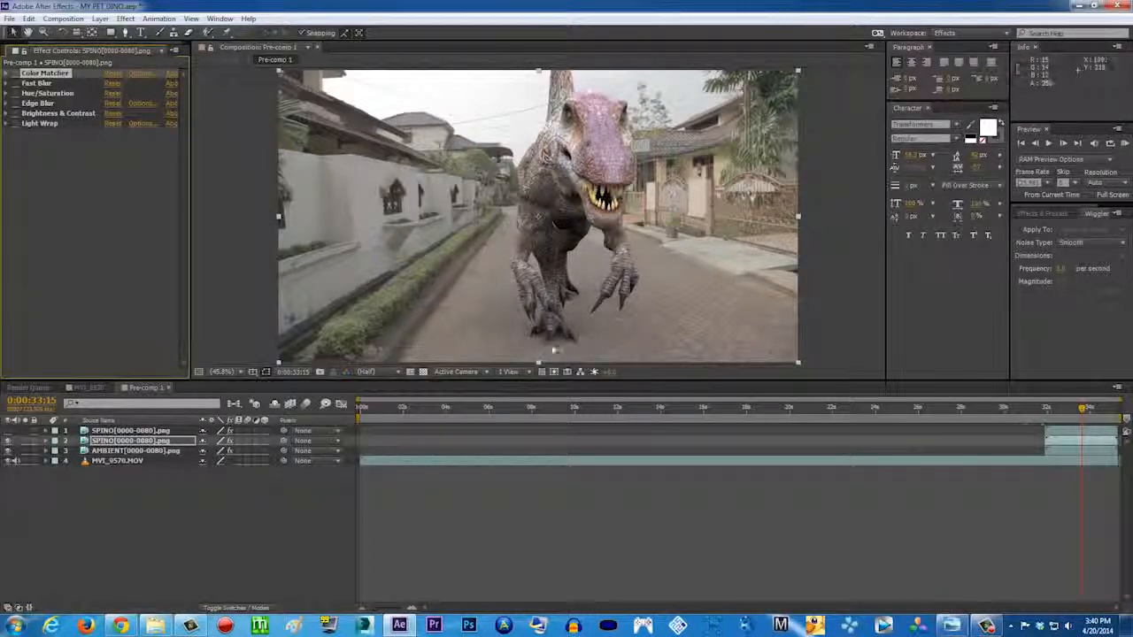
left_click(126, 19)
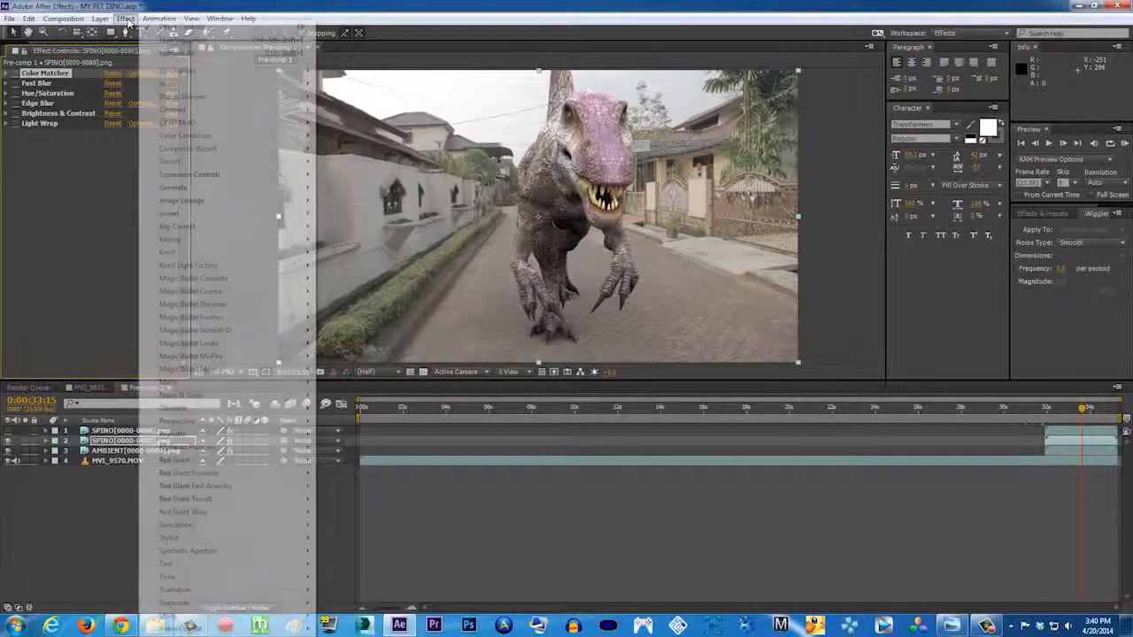
left_click(24, 196)
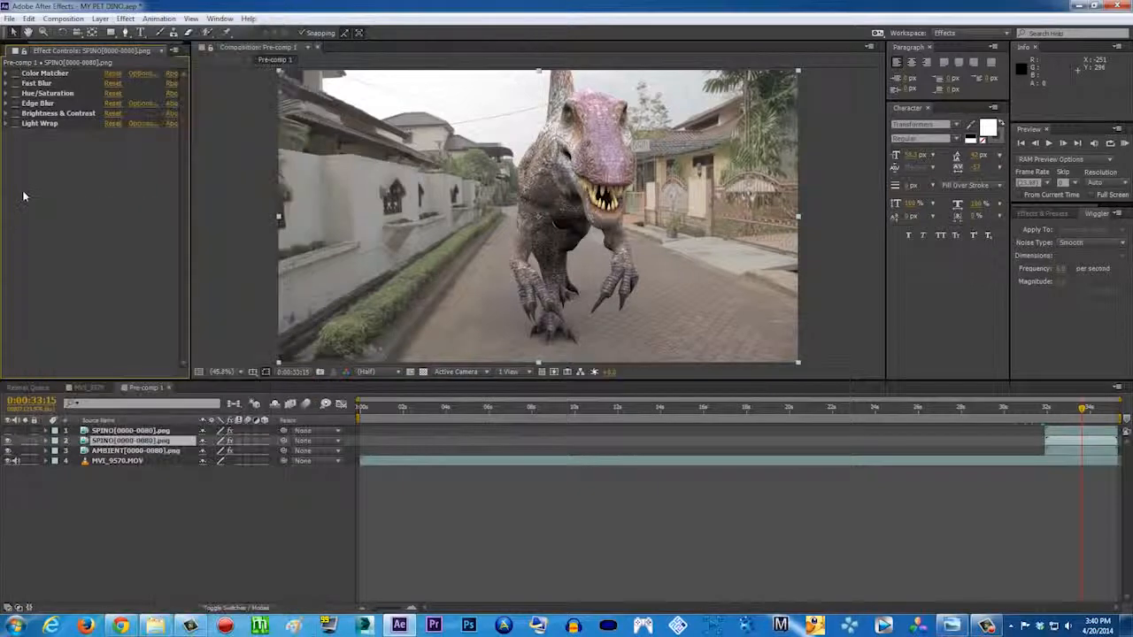
Turn on the Color Matcher effect on the lower SPINO layer
left_click(14, 74)
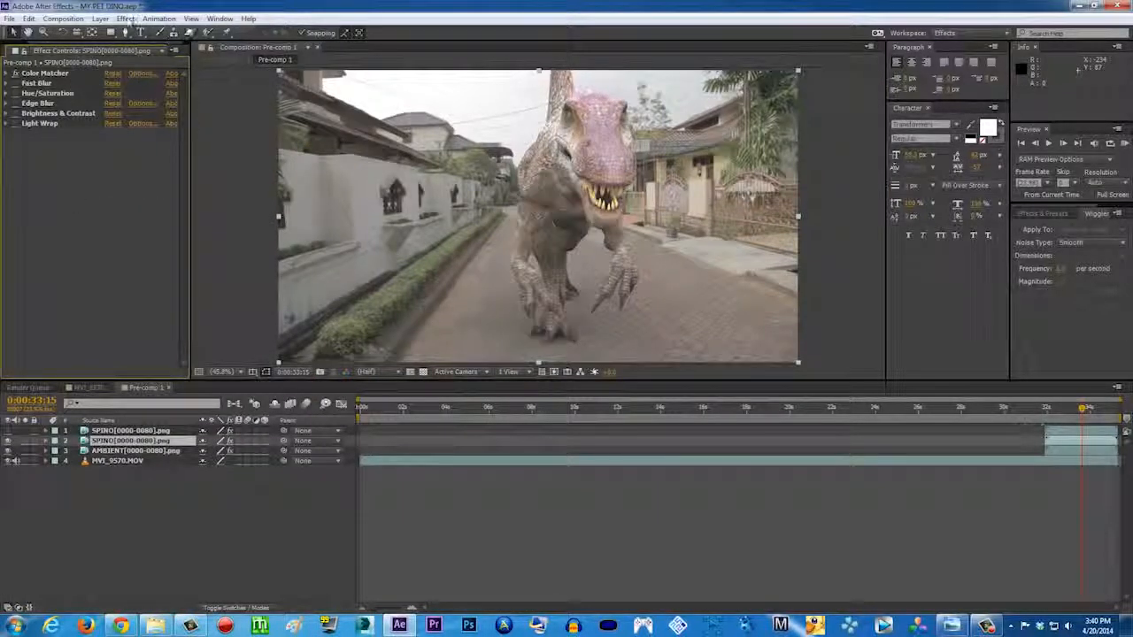
left_click(127, 19)
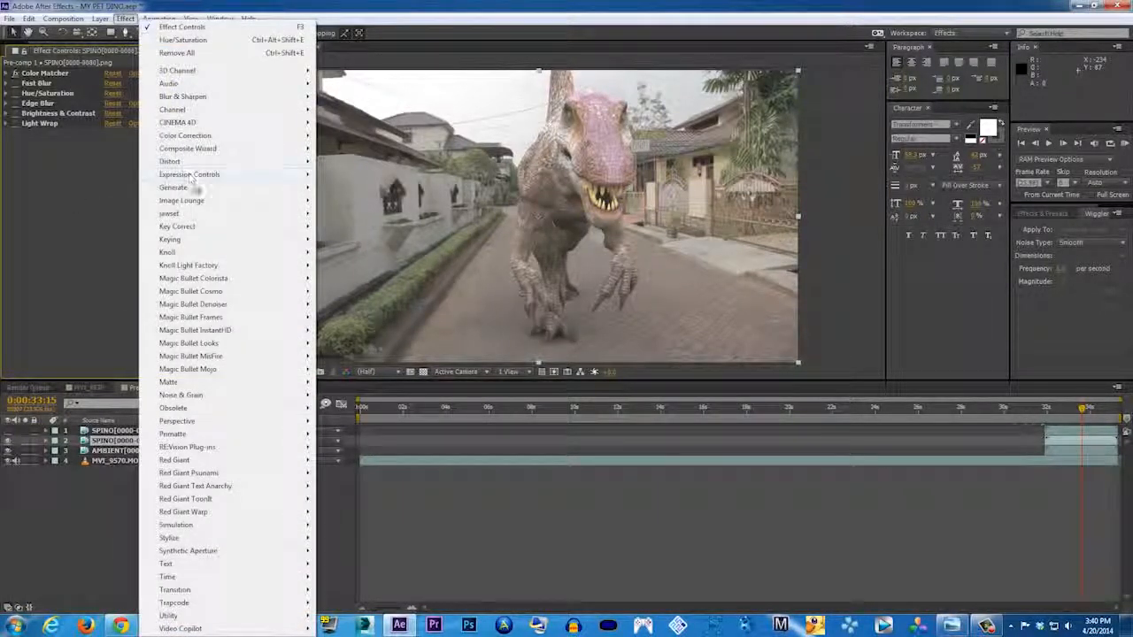
mouse_move(197, 228)
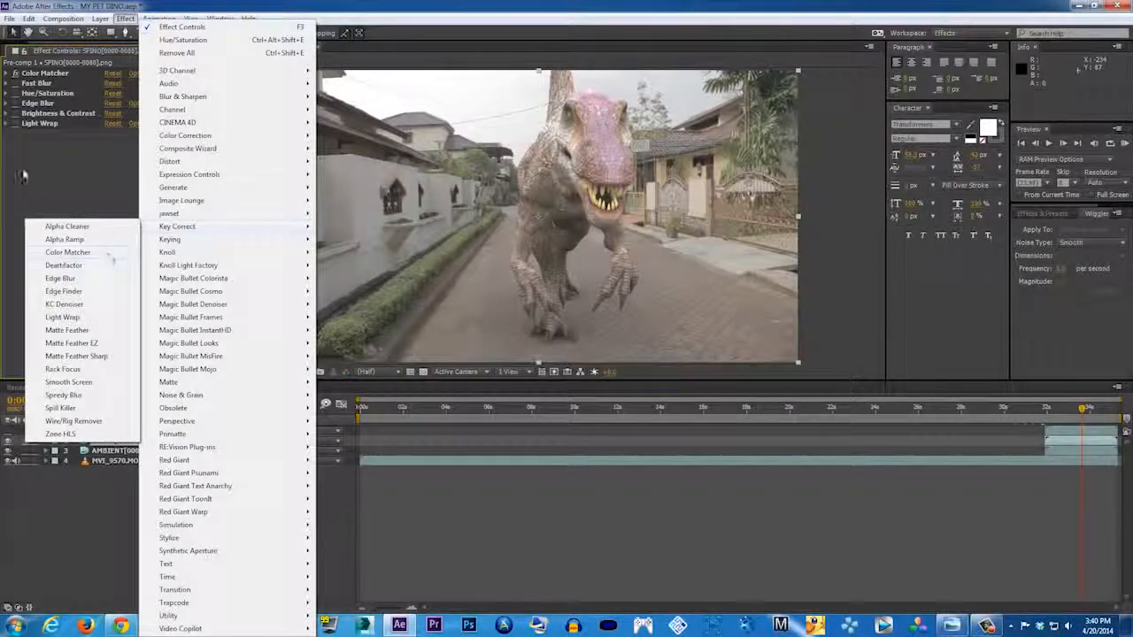
left_click(111, 253)
Examine Color Matcher's settings on the SPINO layer, including the Target Layer choices and the Strength
left_click(8, 74)
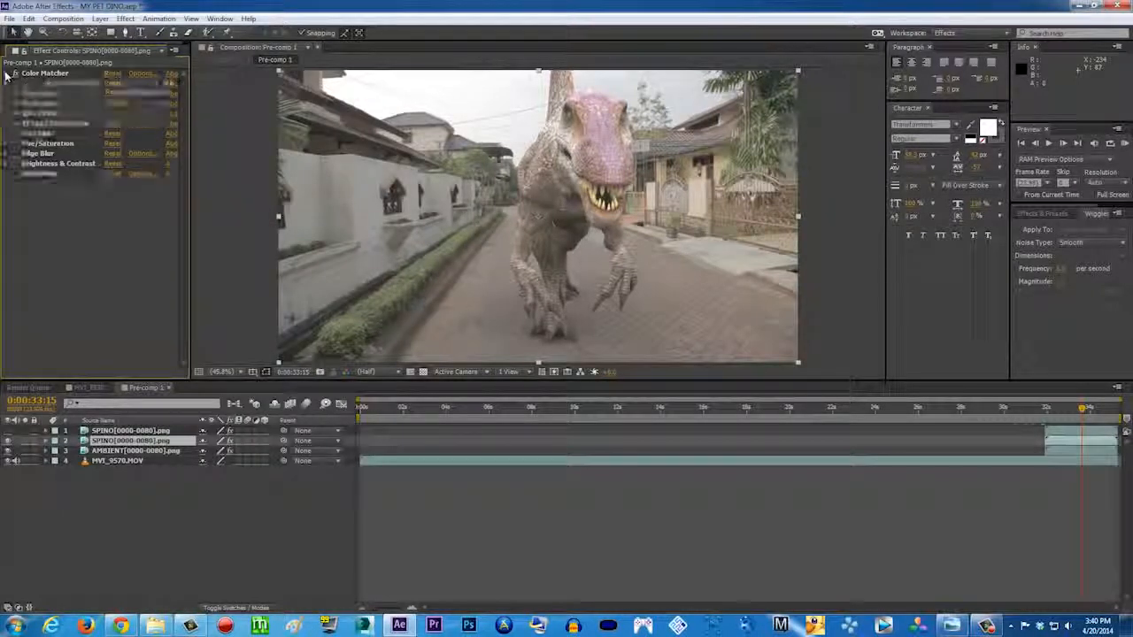
left_click(128, 97)
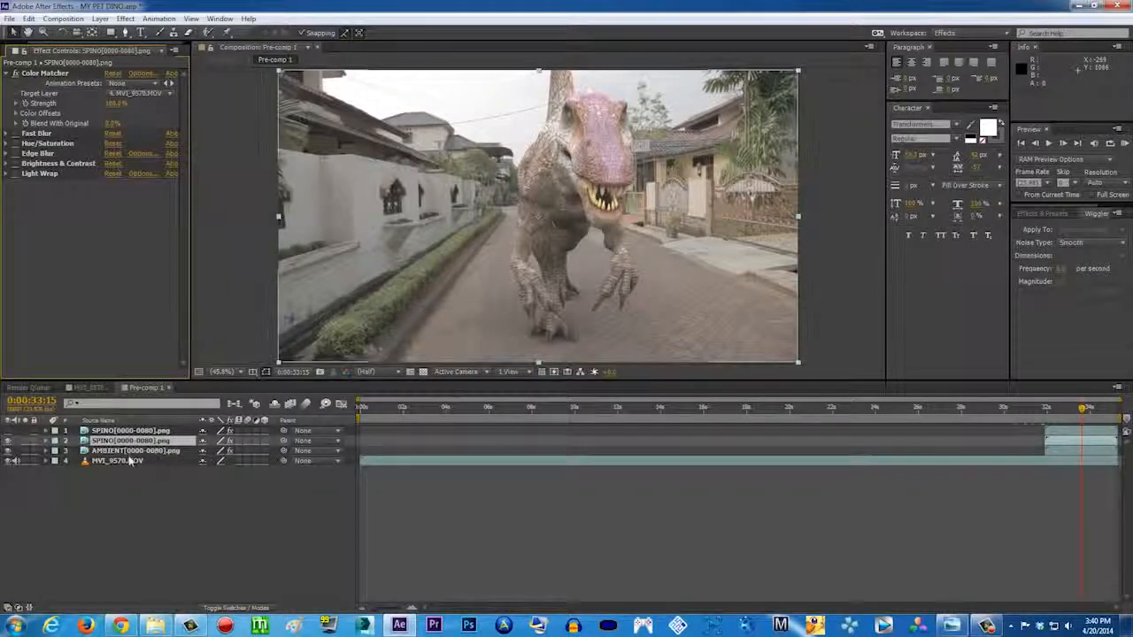
left_click(170, 94)
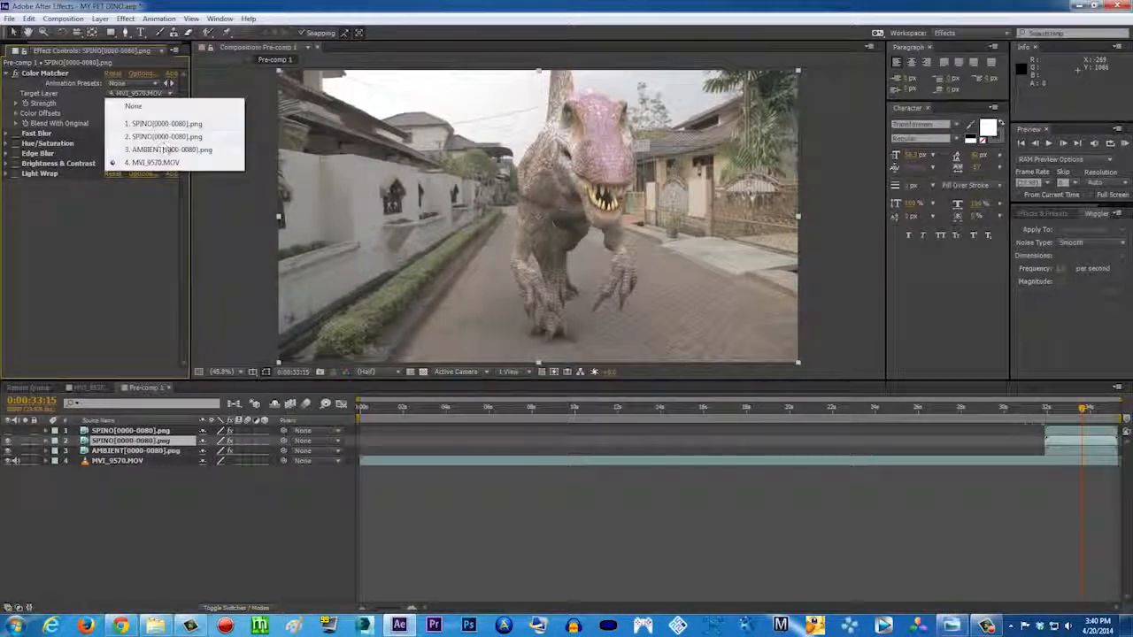
left_click(88, 222)
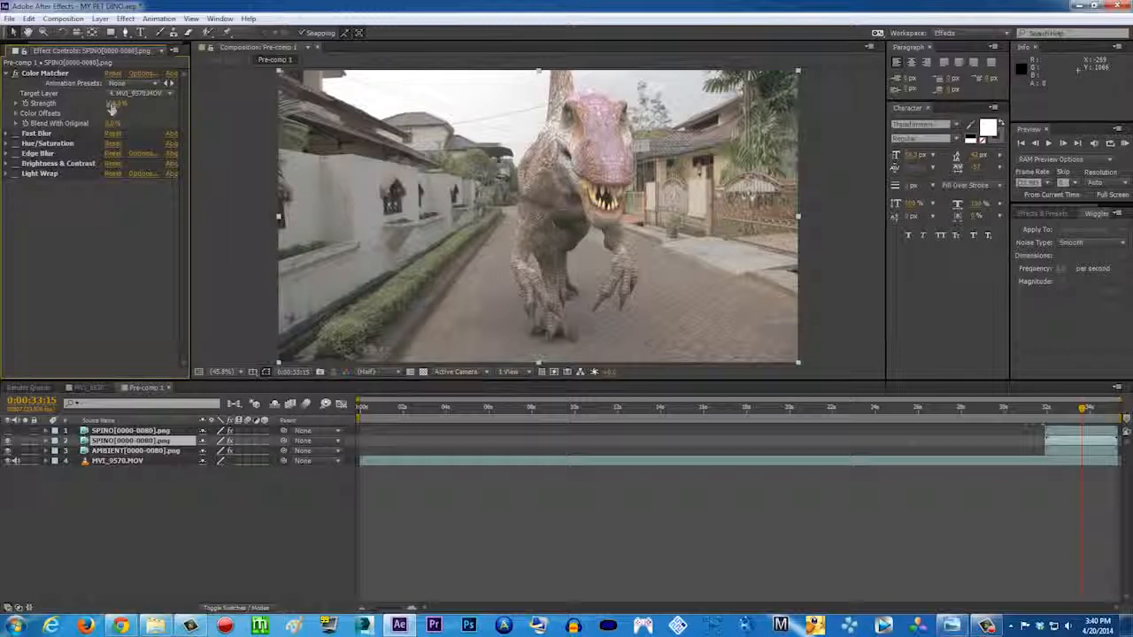
left_click_drag(115, 104, 194, 108)
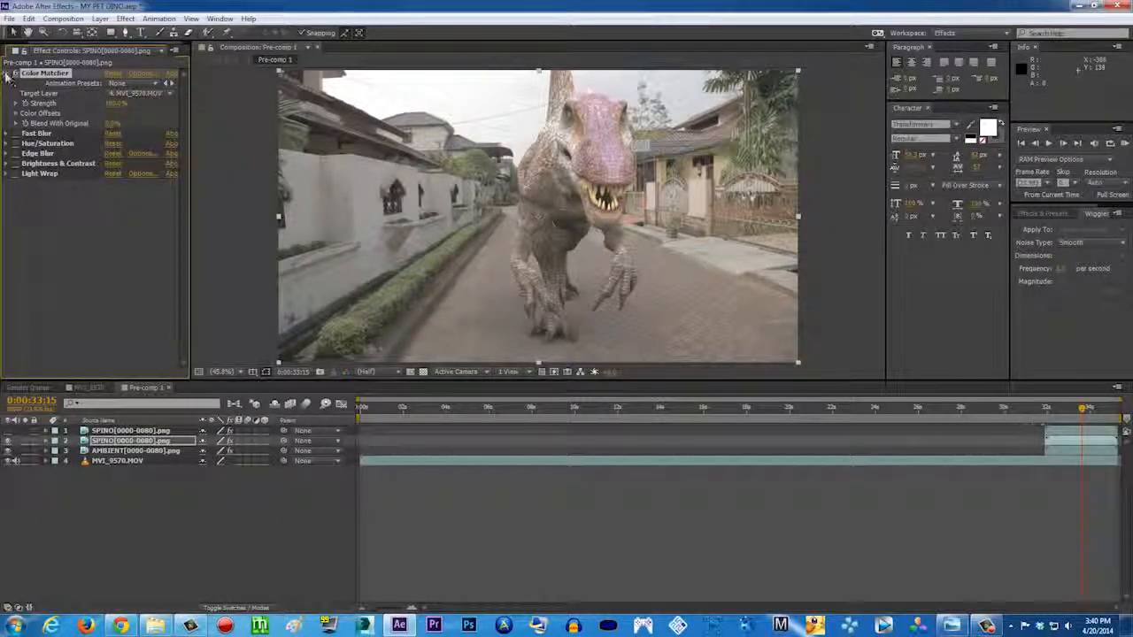
Turn on the Fast Blur effect on the lower SPINO layer and inspect the dinosaur against the footage
left_click(15, 74)
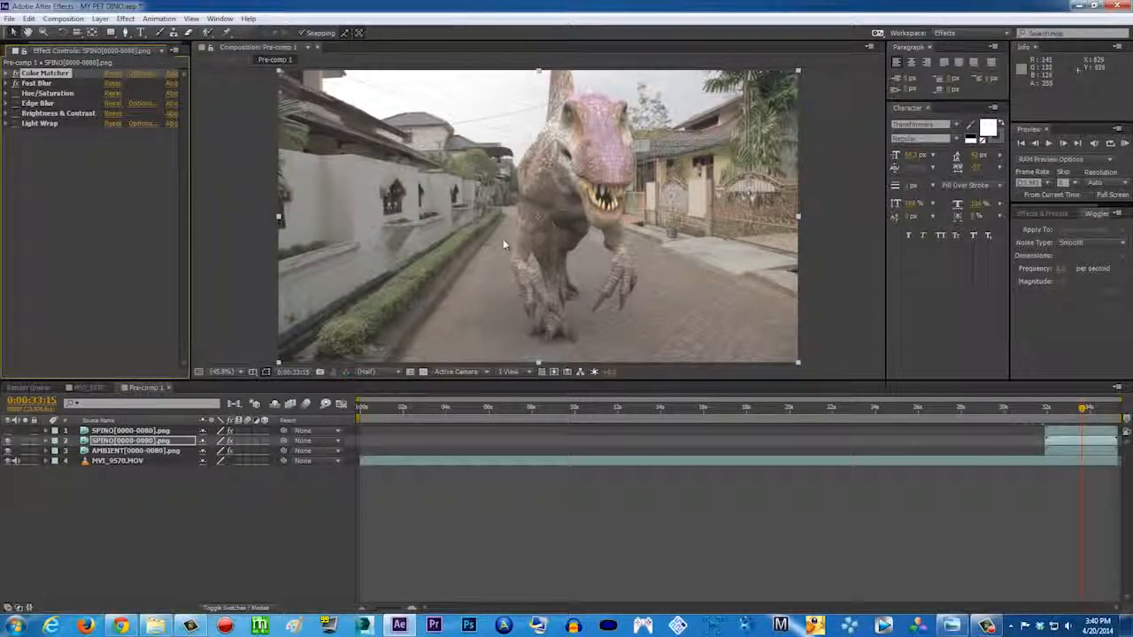
scroll(506, 232, "up", 3)
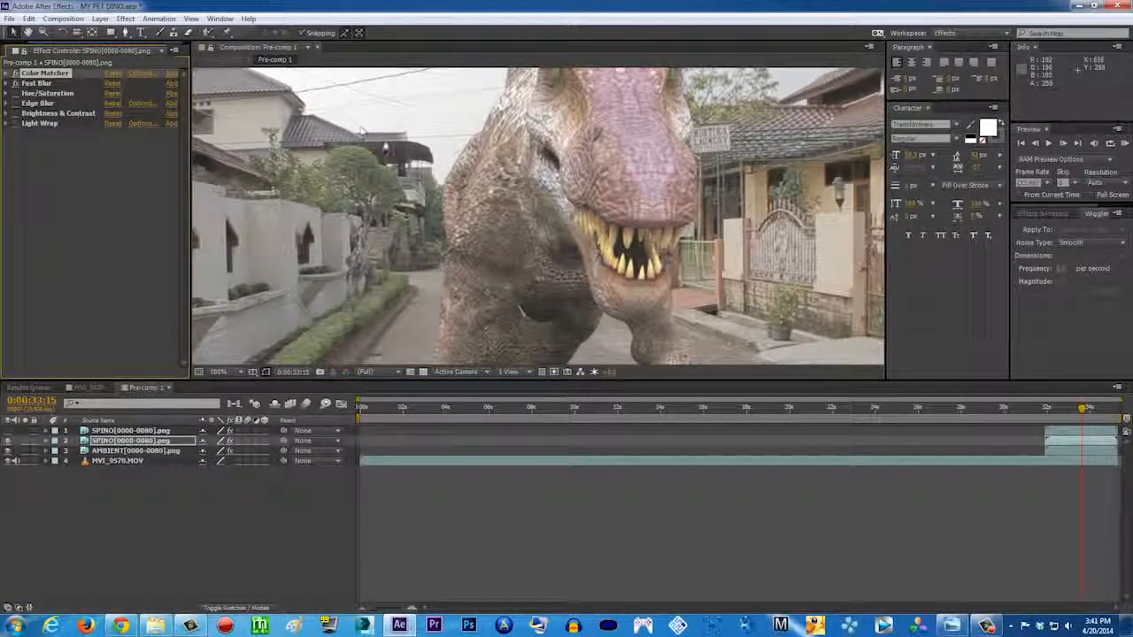
scroll(606, 167, "down", 4)
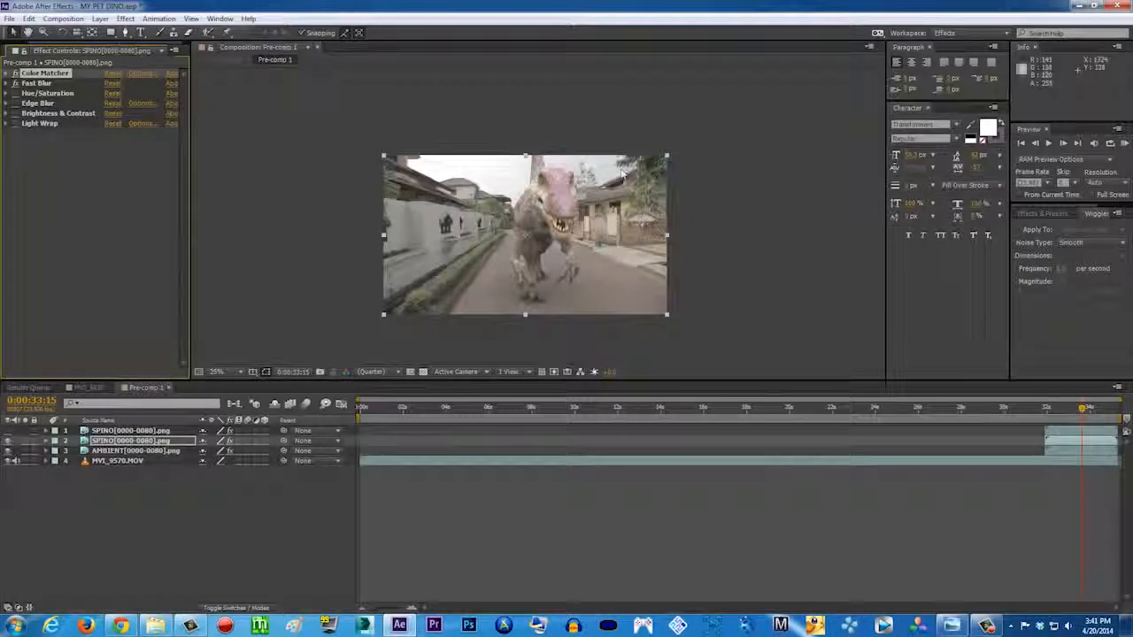
Turn on the Hue/Saturation effect on the lower SPINO layer
scroll(467, 270, "up", 2)
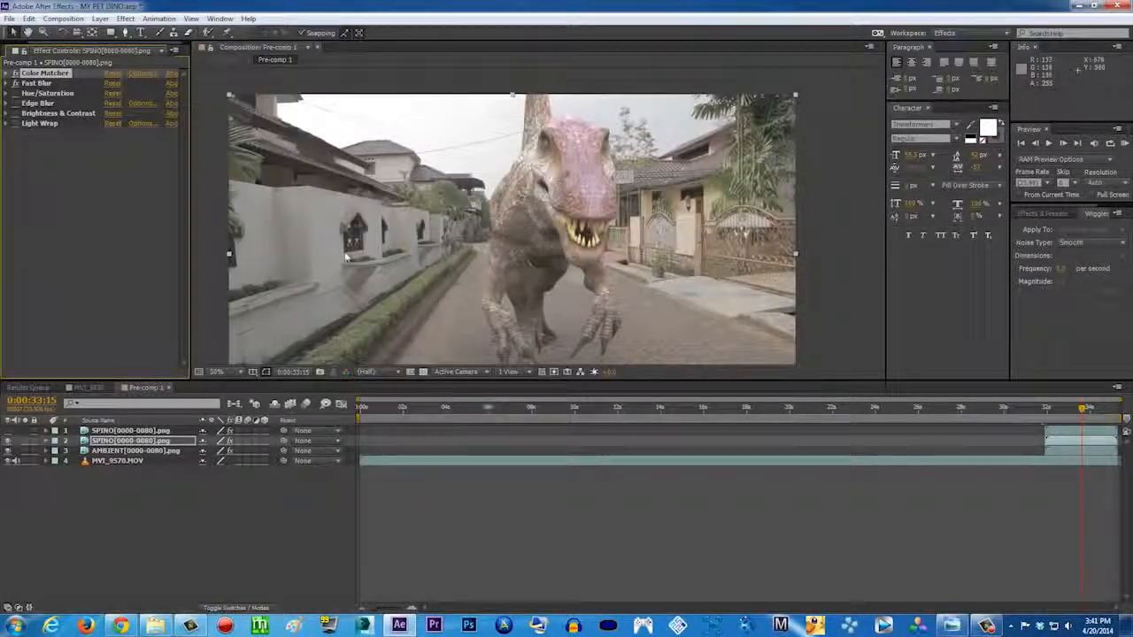
left_click(15, 93)
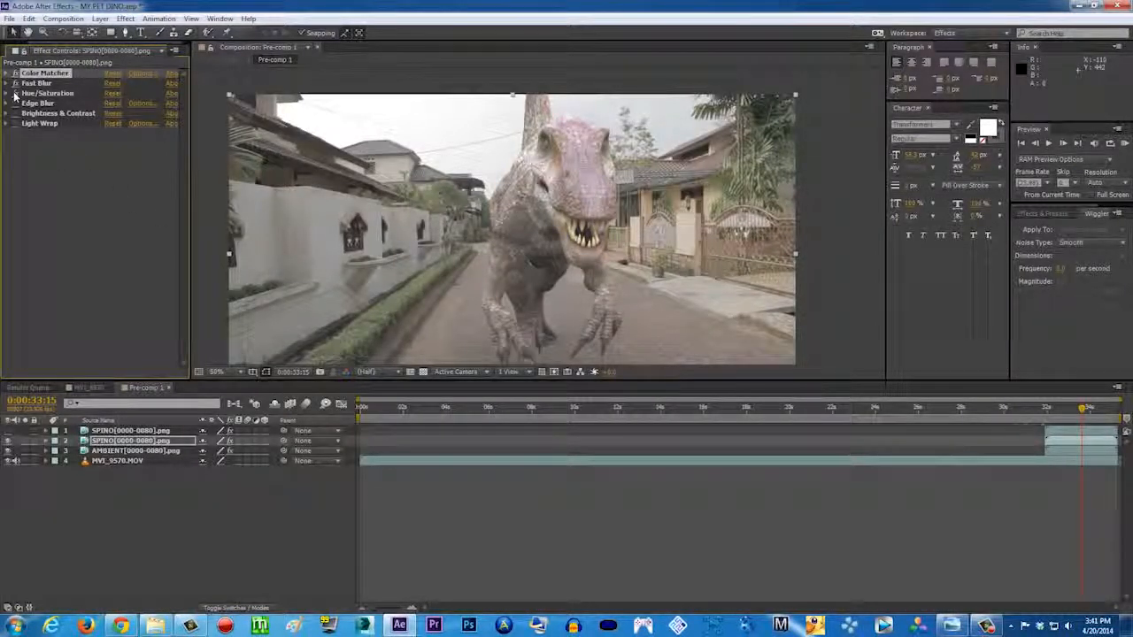
left_click(16, 93)
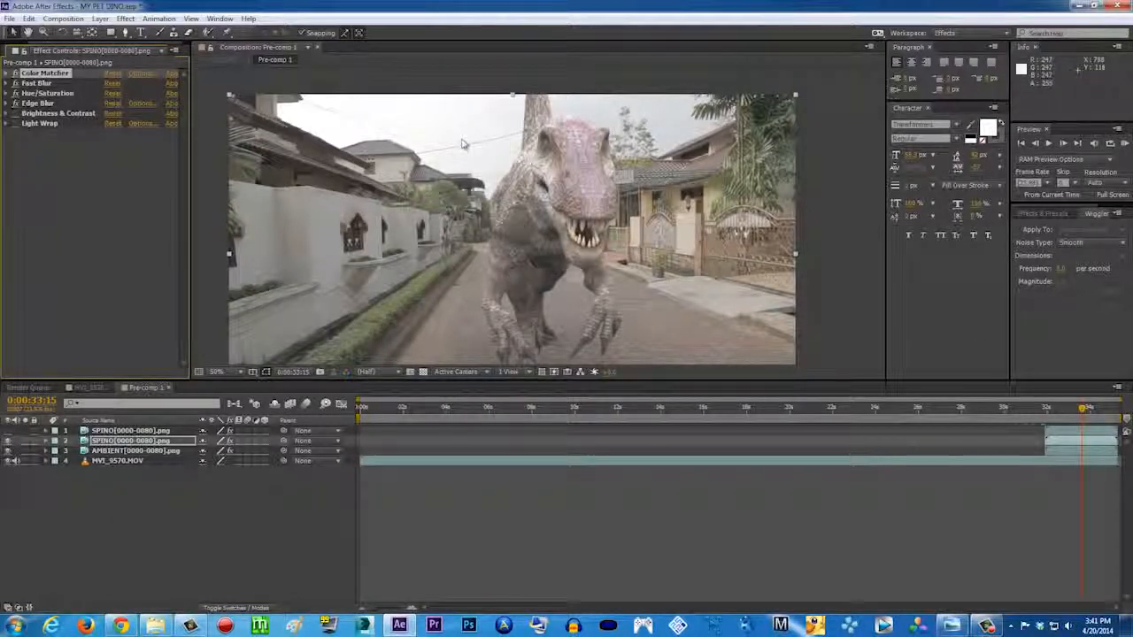
Turn on the Edge Blur effect on the lower SPINO layer, comparing the dinosaur's neck outline against the sky with it off and on
scroll(525, 172, "up", 7)
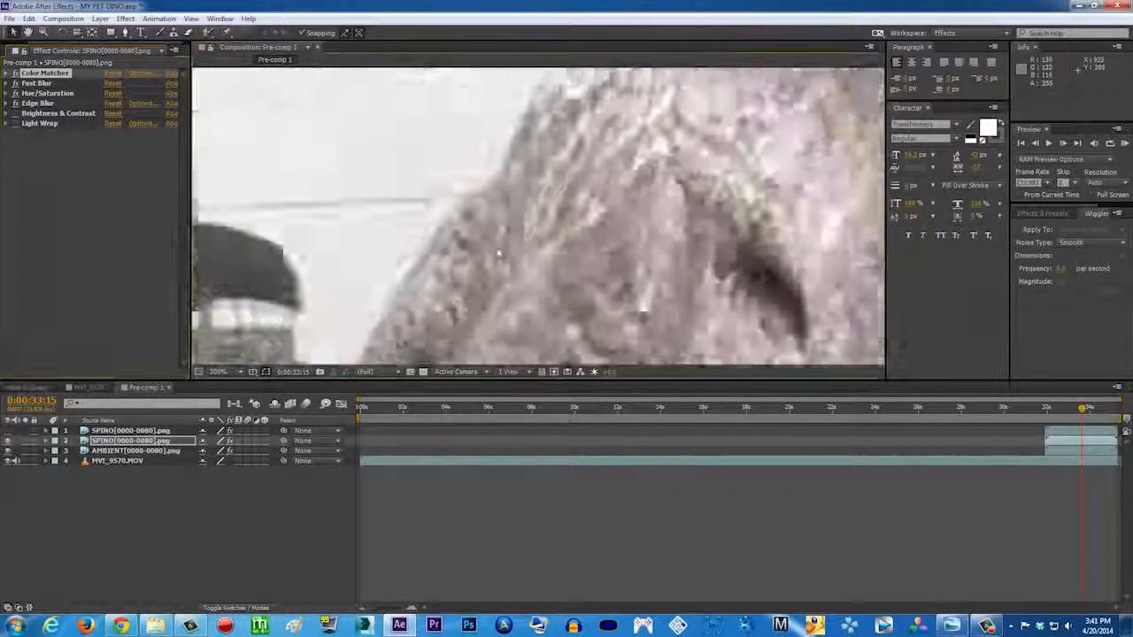
scroll(493, 250, "down", 4)
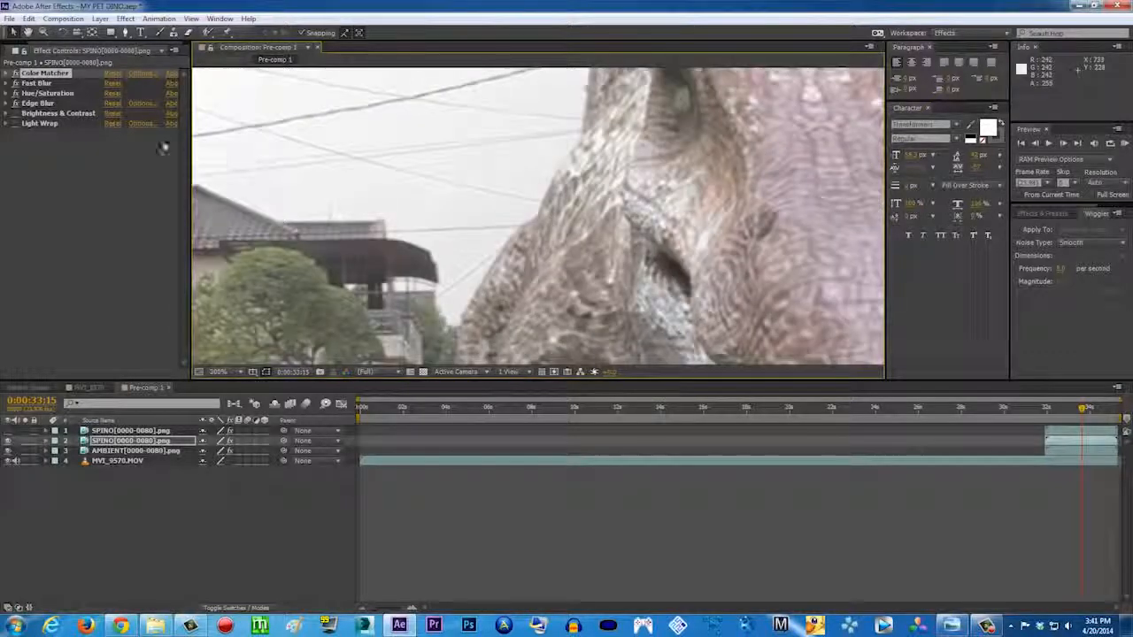
left_click(14, 104)
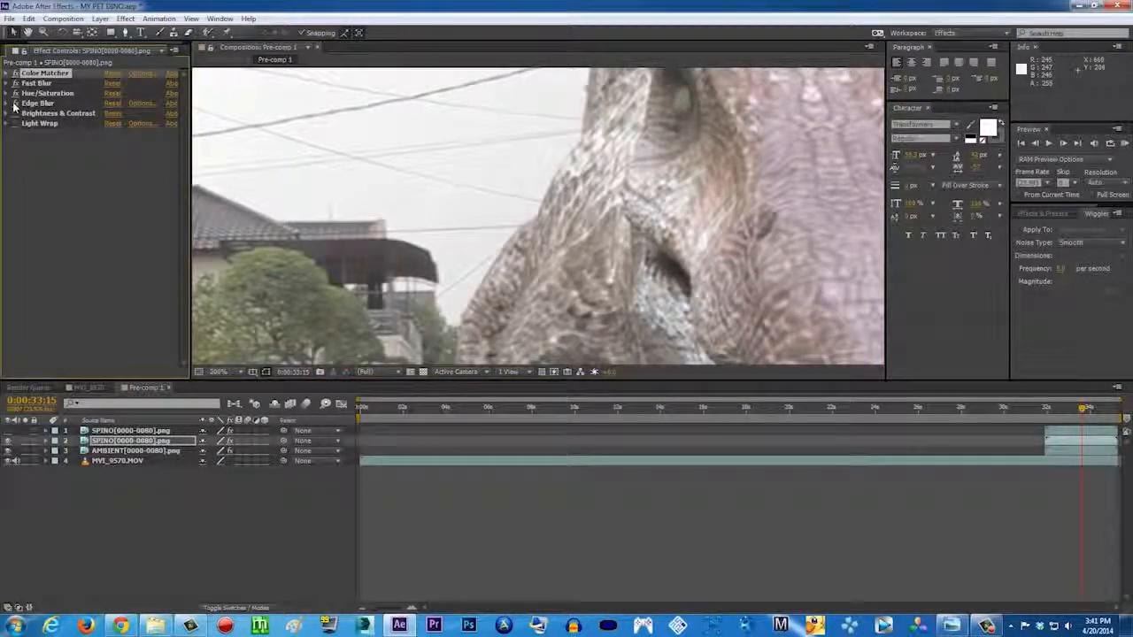
scroll(495, 221, "up", 4)
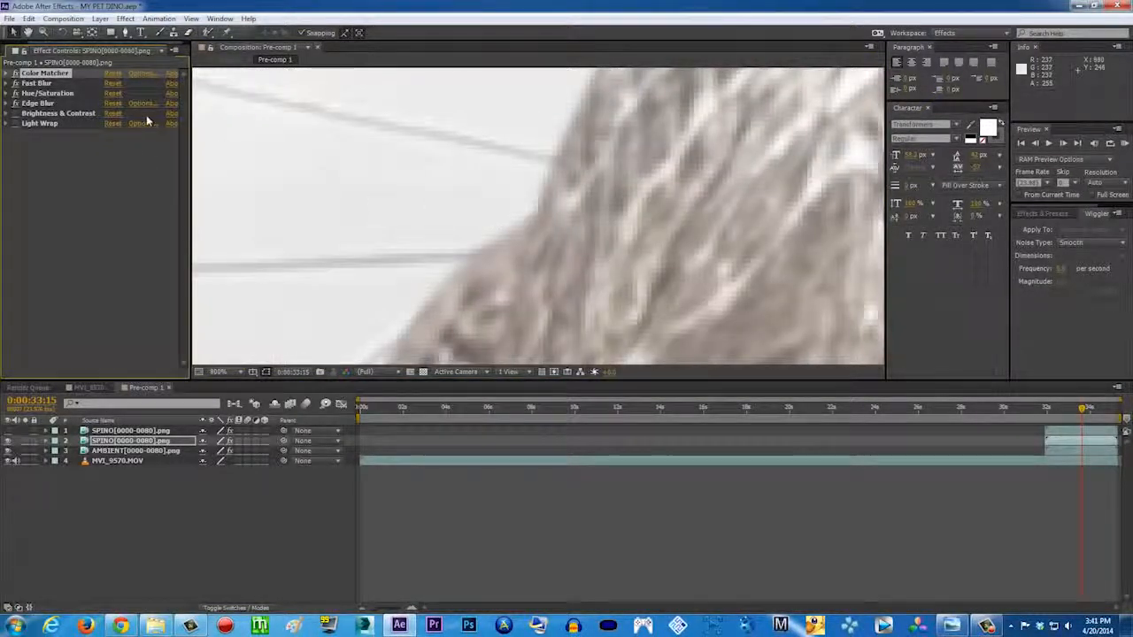
left_click(15, 104)
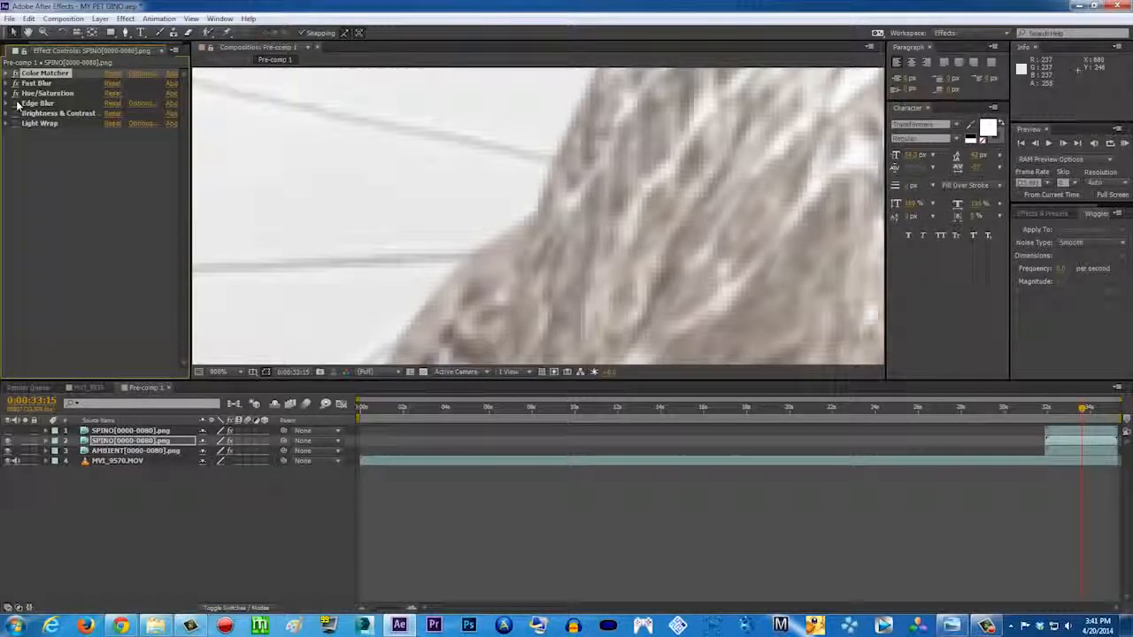
scroll(496, 216, "down", 4)
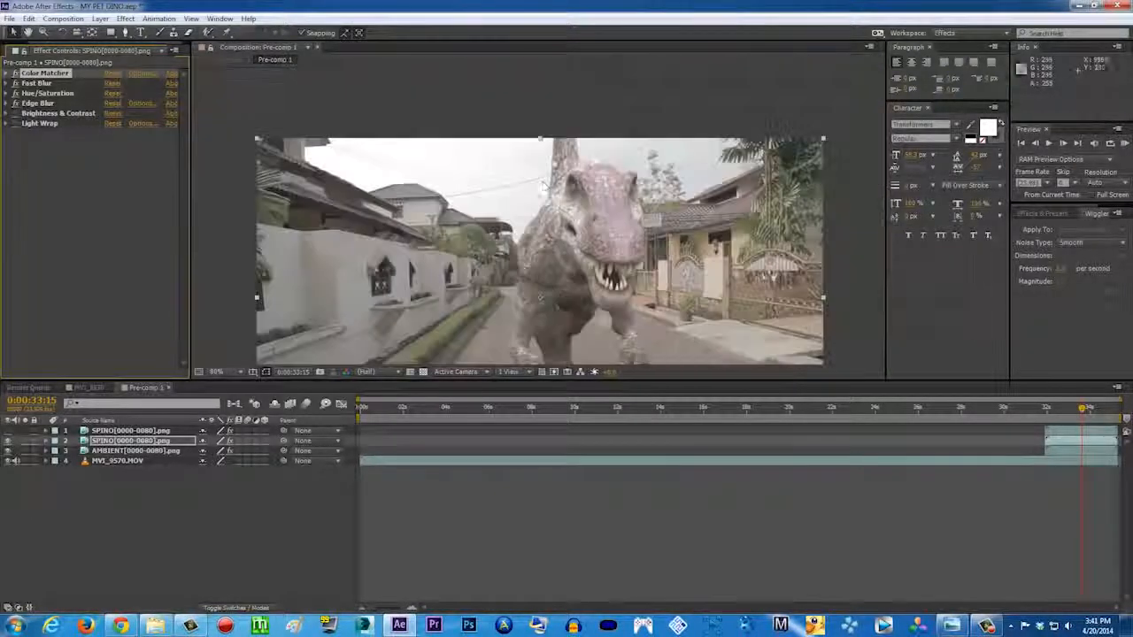
Turn on Brightness & Contrast on the lower SPINO layer, expand its settings and compare the dinosaur with the effect off and on
left_click(15, 113)
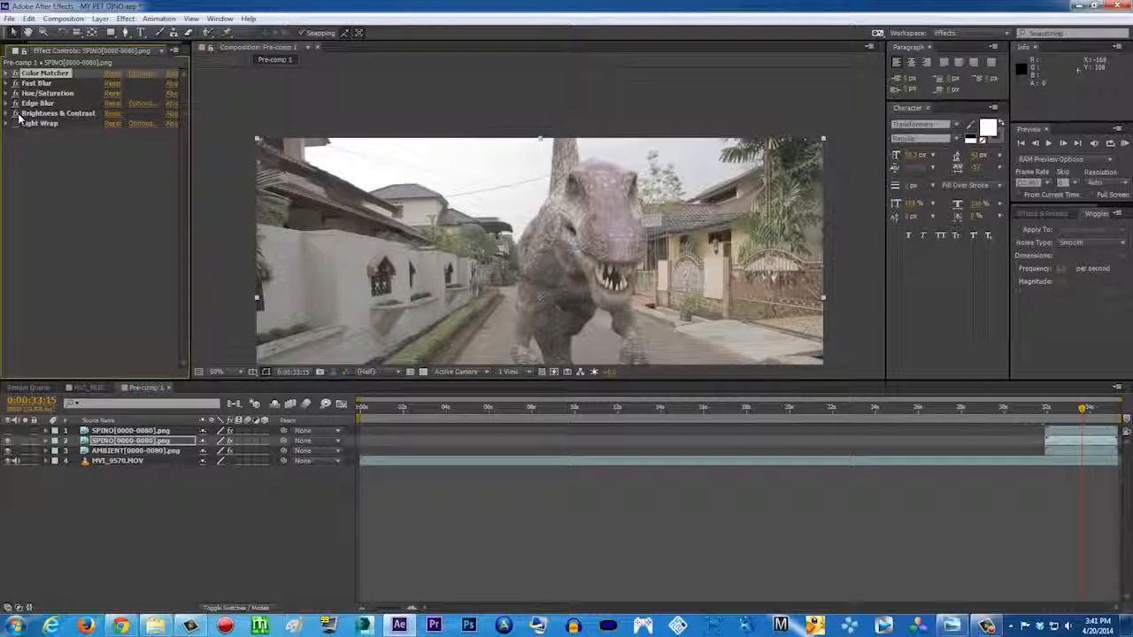
left_click(15, 113)
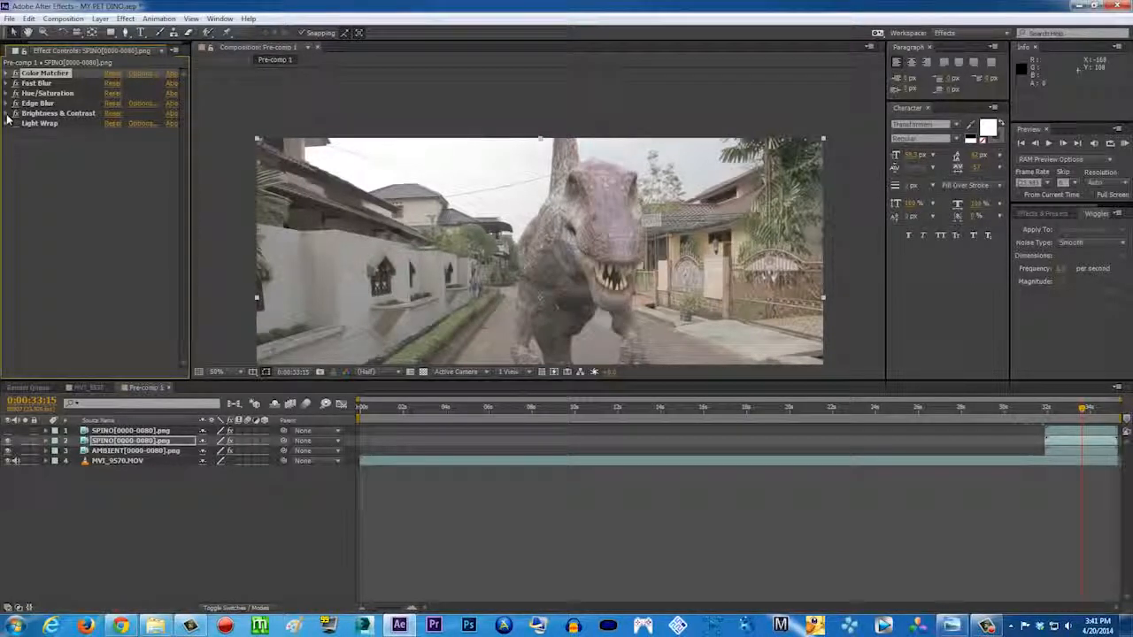
left_click(6, 113)
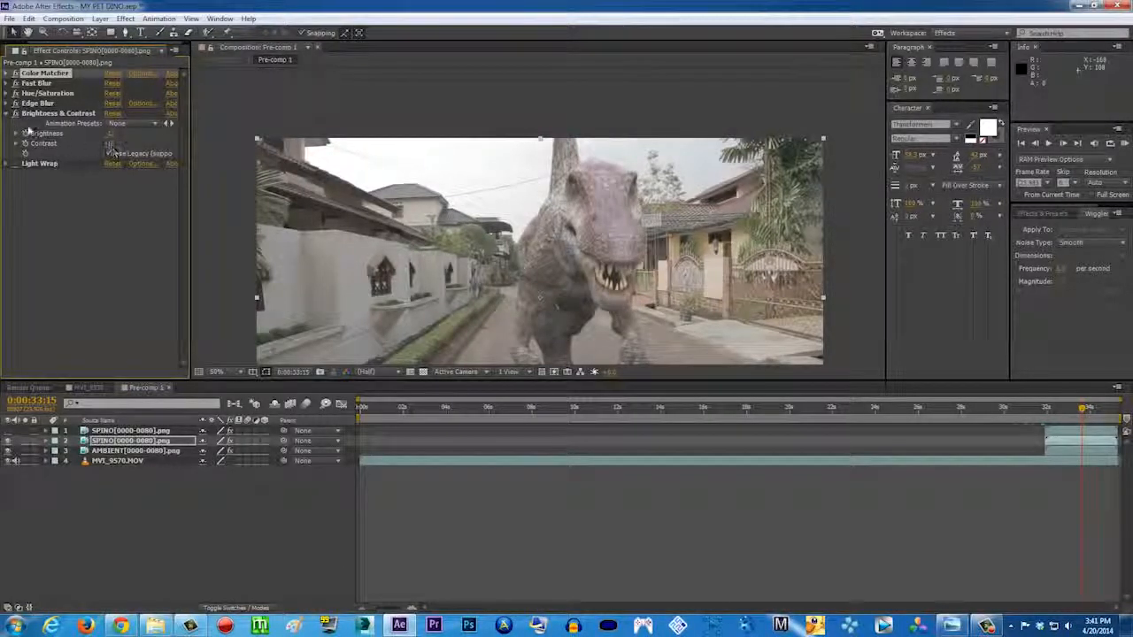
left_click(15, 113)
left_click(15, 114)
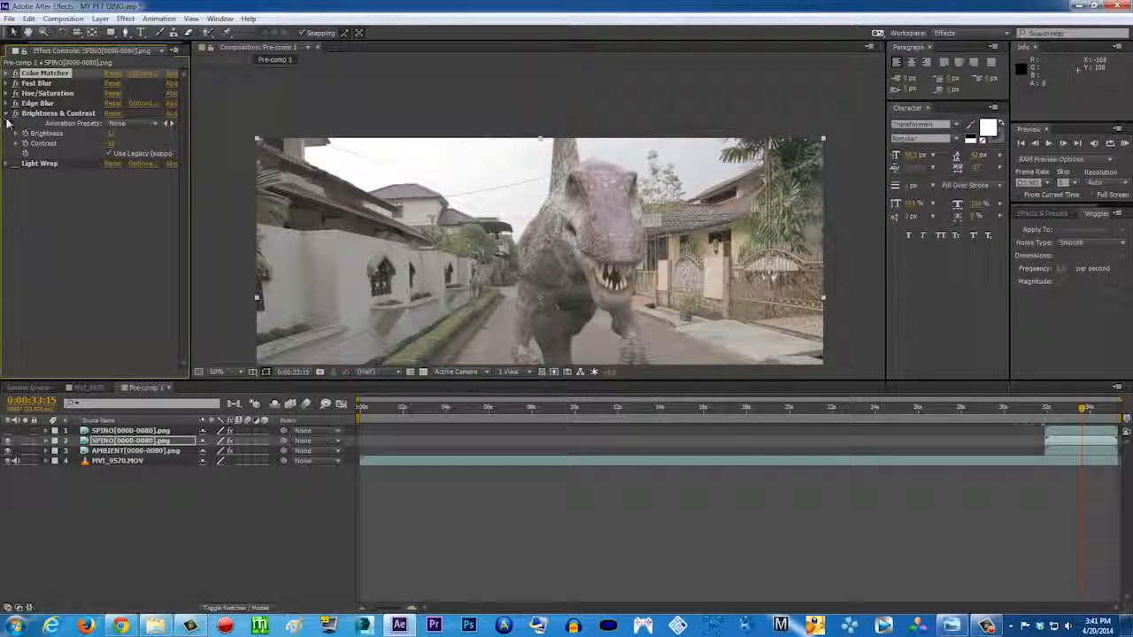
left_click(6, 119)
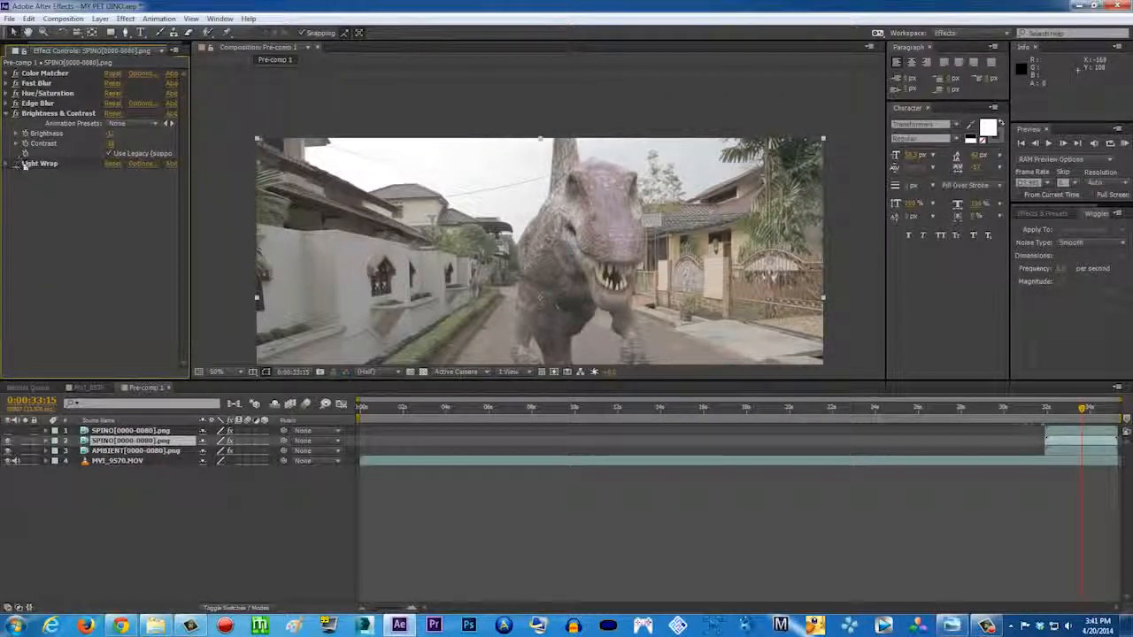
Turn on the Light Wrap effect on the lower SPINO layer
scroll(573, 209, "down", 1)
scroll(573, 209, "up", 2)
middle_click_drag(566, 270, 592, 120)
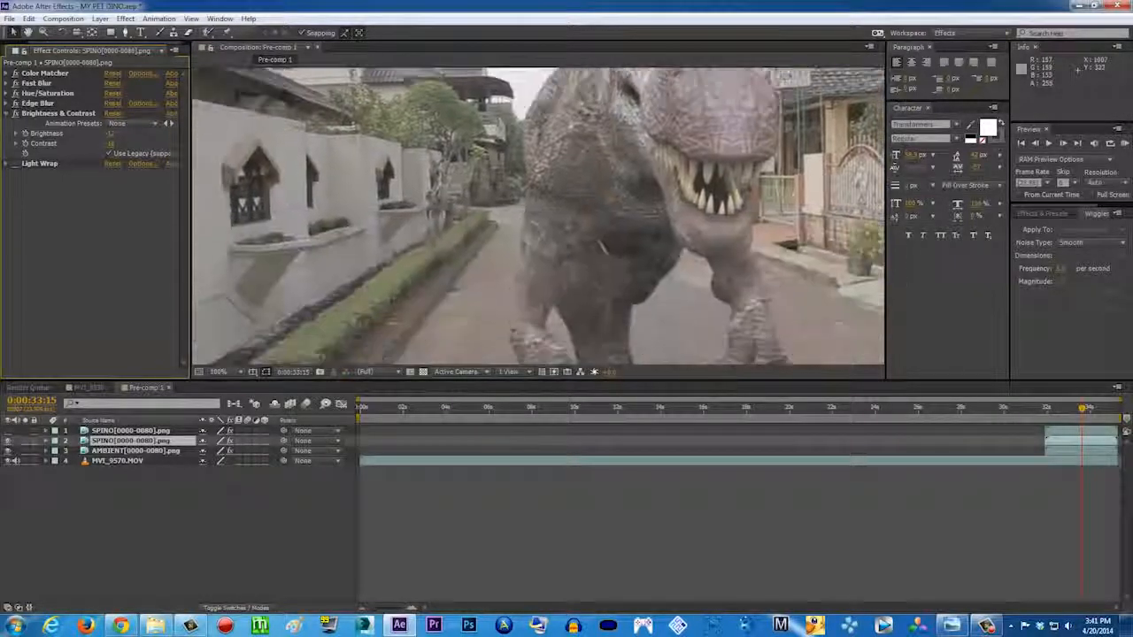
scroll(531, 306, "down", 1)
middle_click_drag(530, 310, 533, 268)
left_click(19, 167)
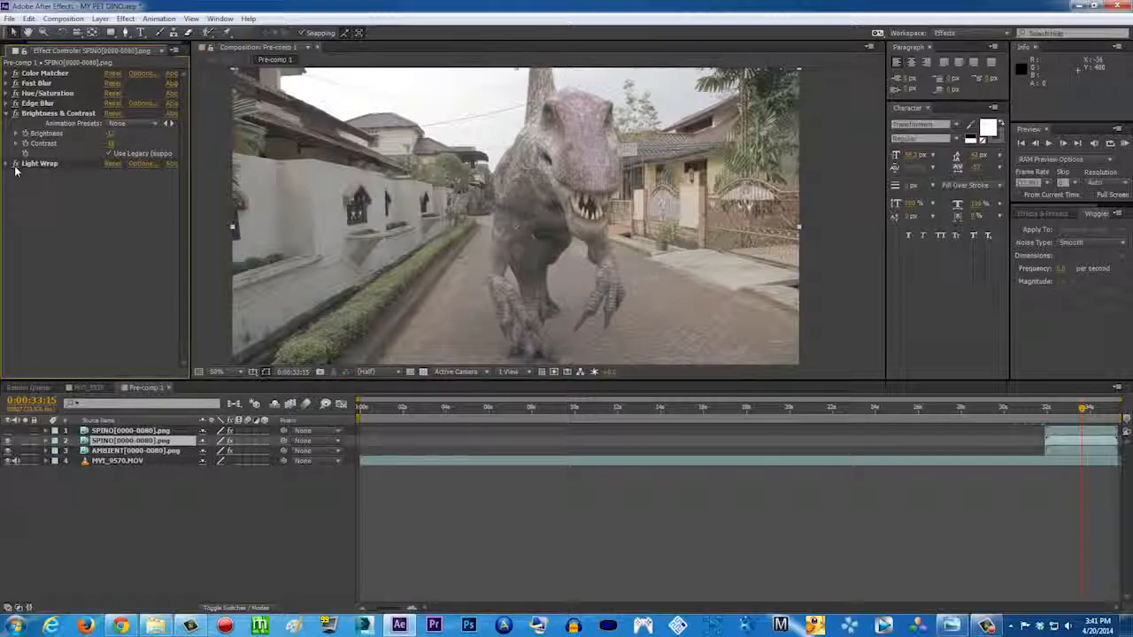
Examine the dinosaur's legs and feet up close with Light Wrap toggled, and check the whole frame
scroll(381, 298, "up", 2)
middle_click_drag(503, 296, 563, 85)
scroll(465, 182, "down", 1)
middle_click_drag(454, 217, 460, 143)
scroll(463, 187, "up", 1)
scroll(460, 215, "up", 1)
scroll(458, 212, "down", 1)
left_click(14, 165)
scroll(531, 165, "down", 1)
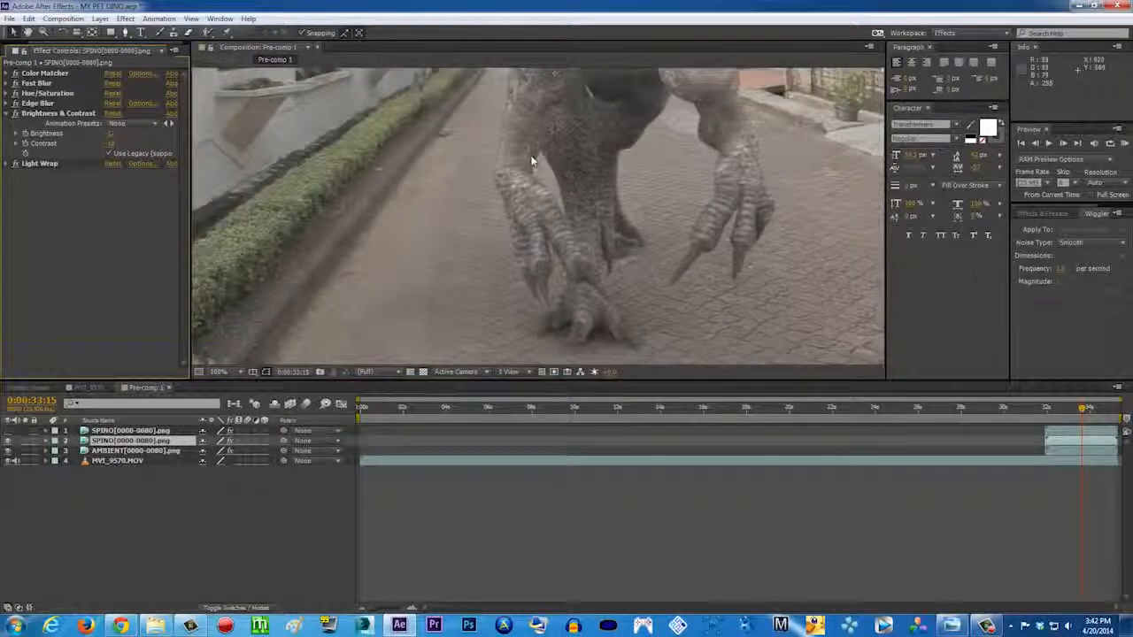
scroll(536, 159, "down", 1)
scroll(538, 160, "down", 1)
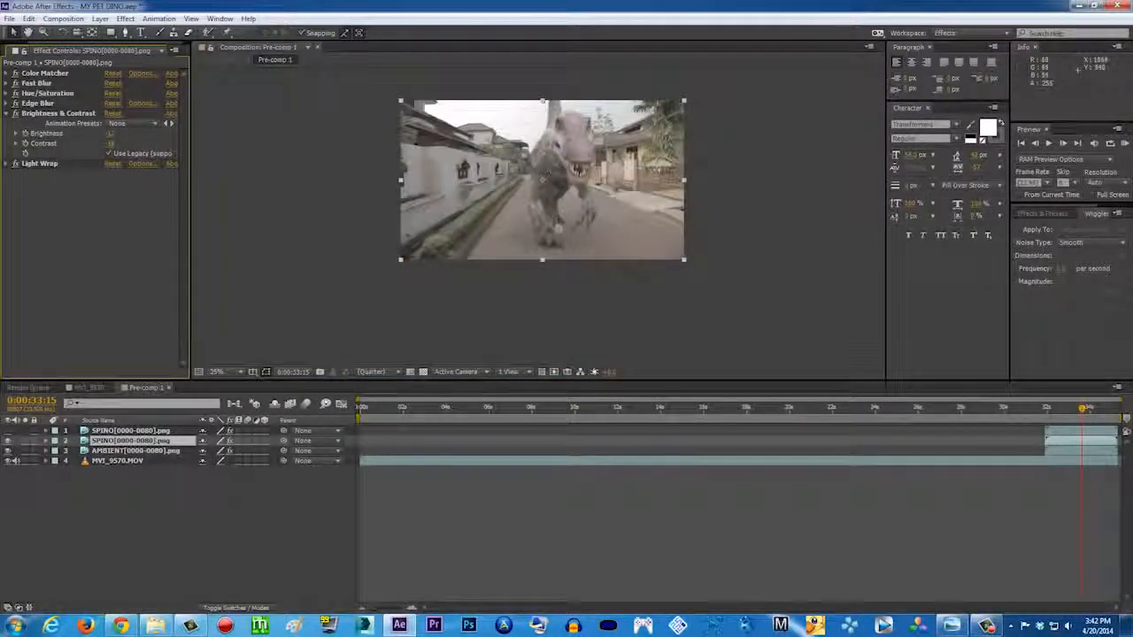
middle_click_drag(575, 175, 570, 237)
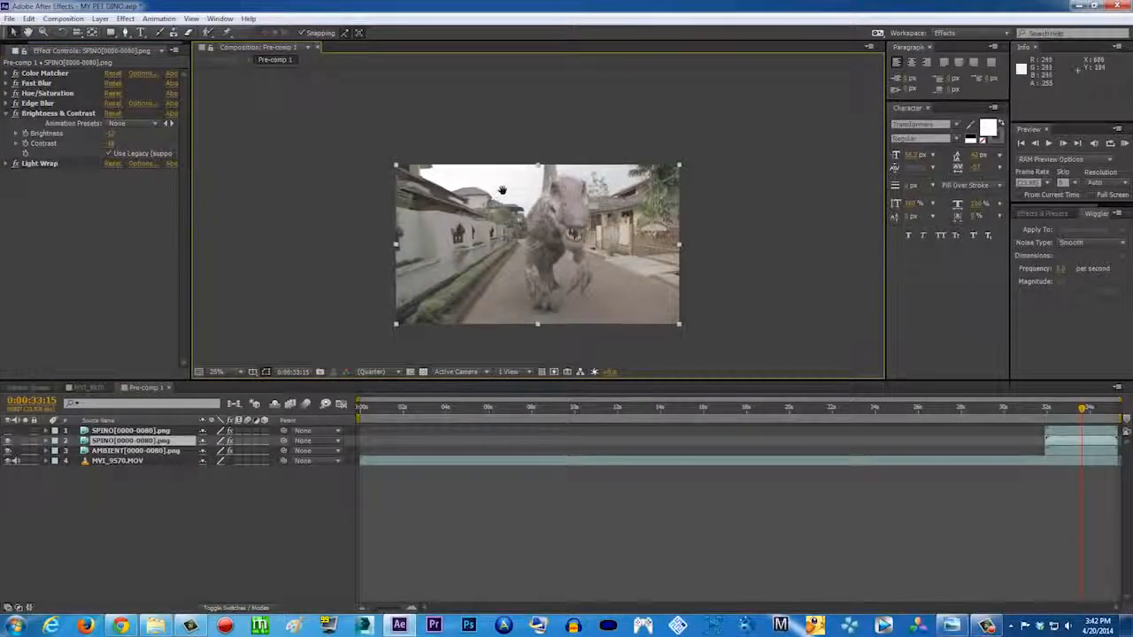
middle_click_drag(498, 189, 532, 171)
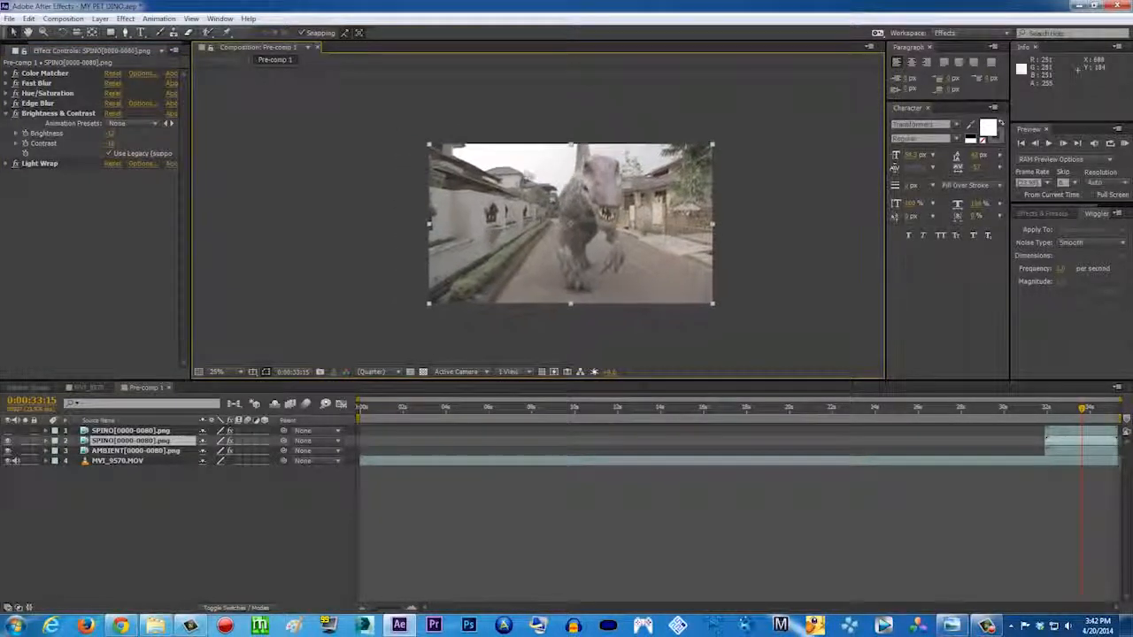
Collapse the Brightness & Contrast settings and make the upper SPINO layer visible, comparing the dinosaur's head with that layer hidden and shown
left_click(8, 114)
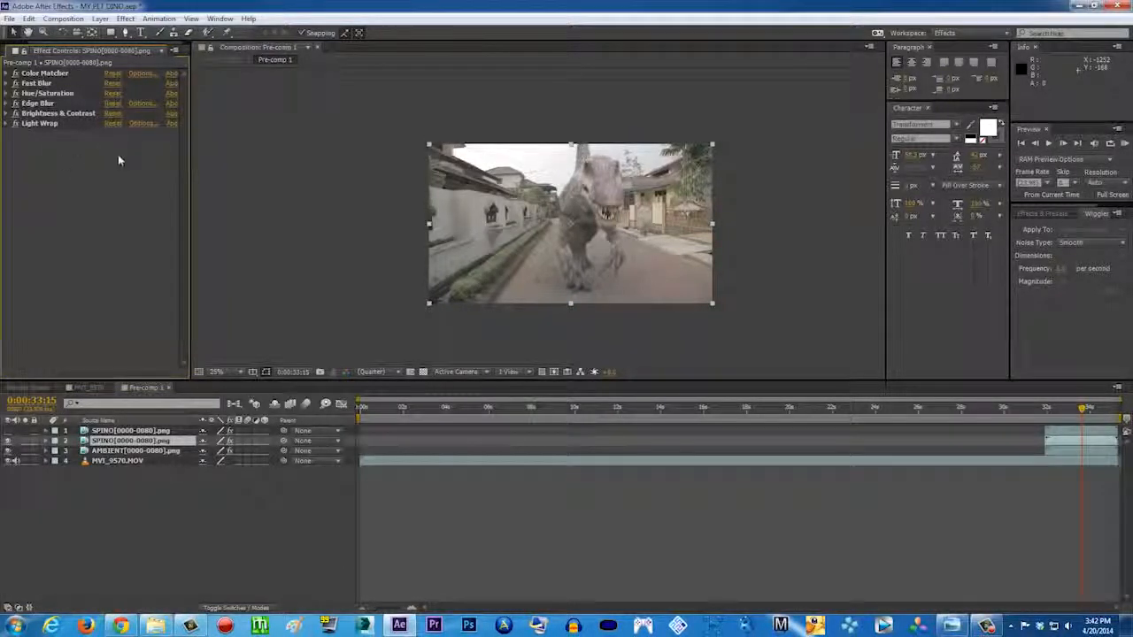
left_click(7, 431)
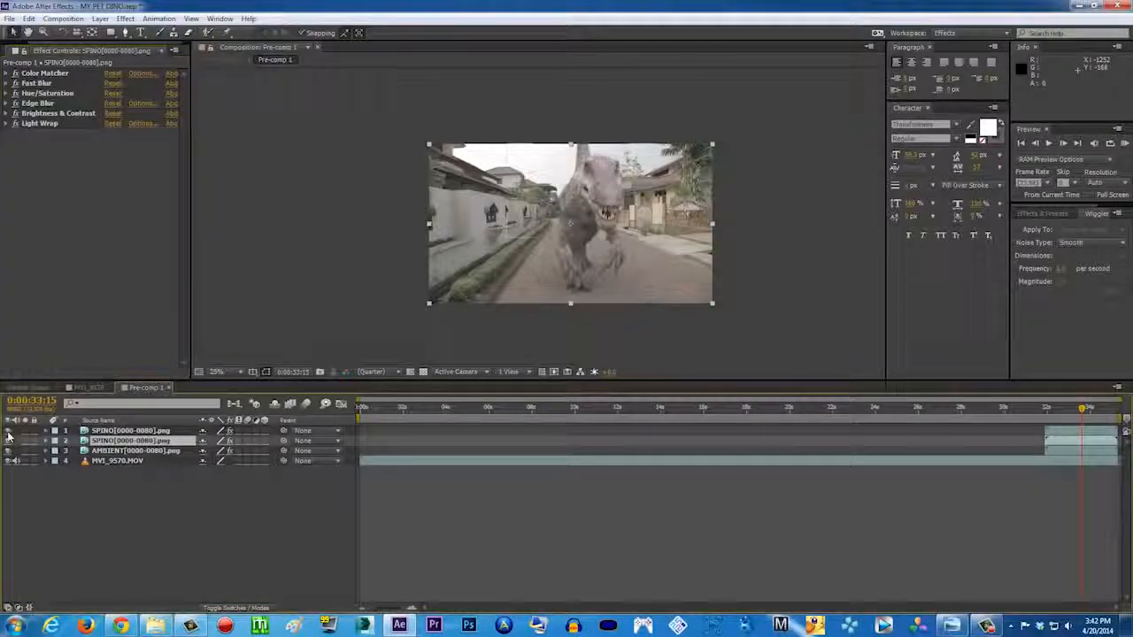
scroll(599, 151, "up", 3)
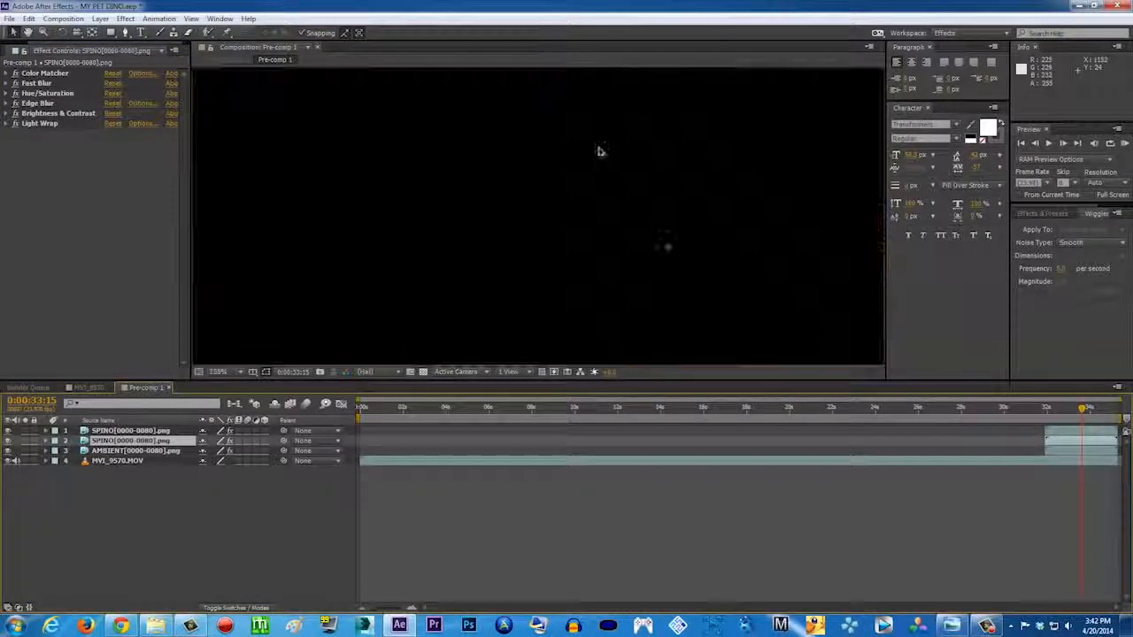
middle_click_drag(558, 240, 397, 372)
left_click(8, 431)
left_click(8, 432)
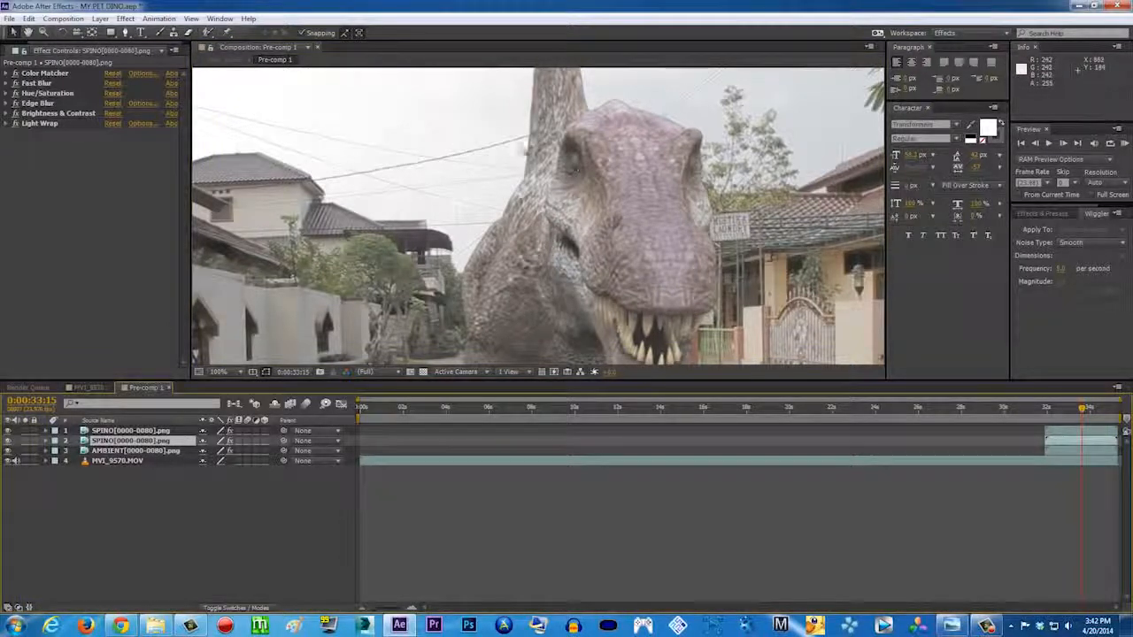
Set the composition magnification to Fit up to 100% and move the current time to 0:00:34:01
scroll(642, 217, "down", 3)
scroll(595, 228, "down", 1)
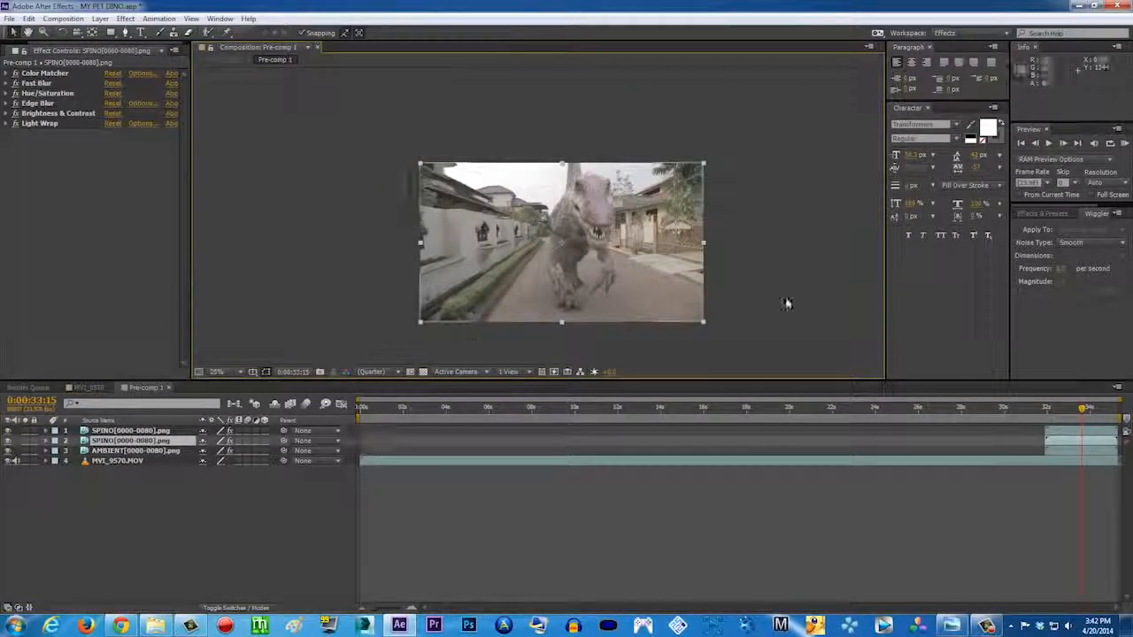
left_click(221, 372)
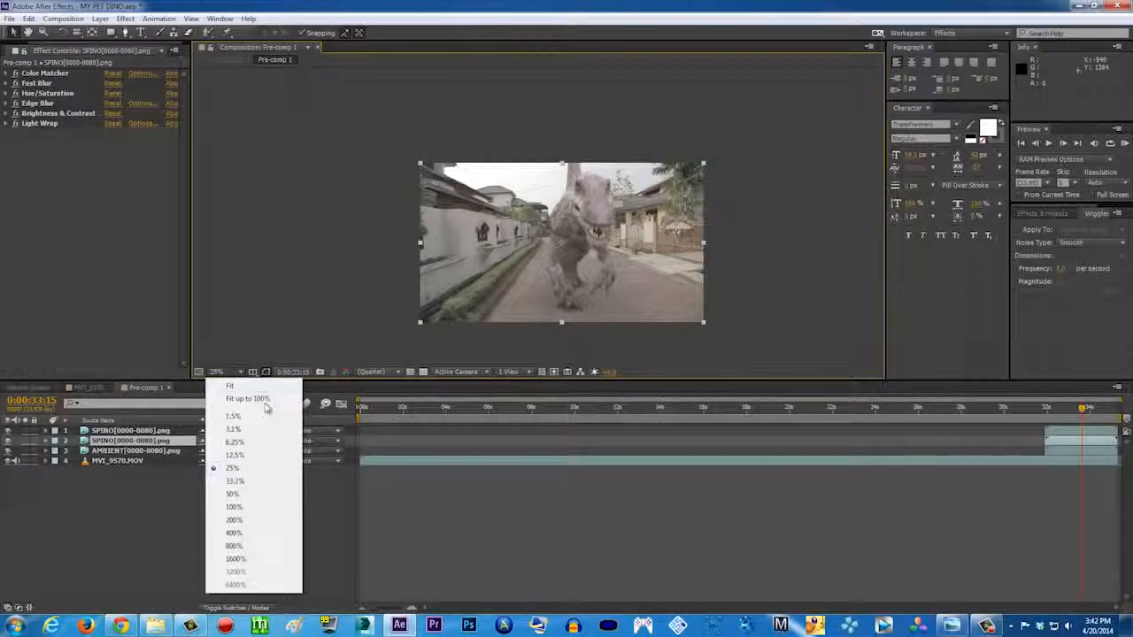
left_click(252, 399)
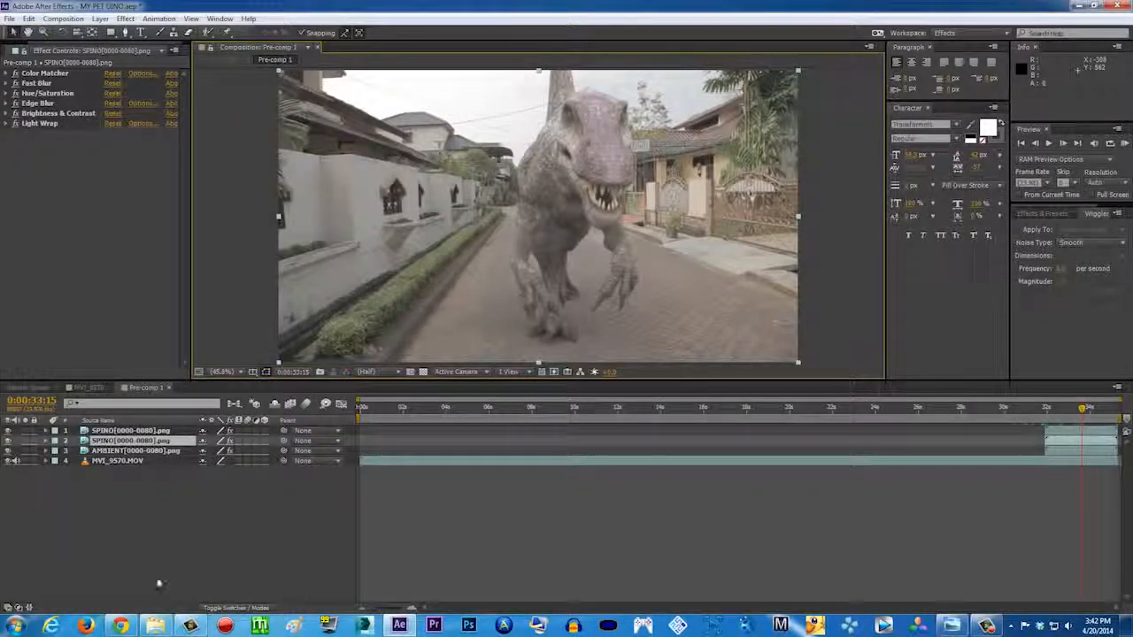
left_click_drag(770, 407, 1091, 407)
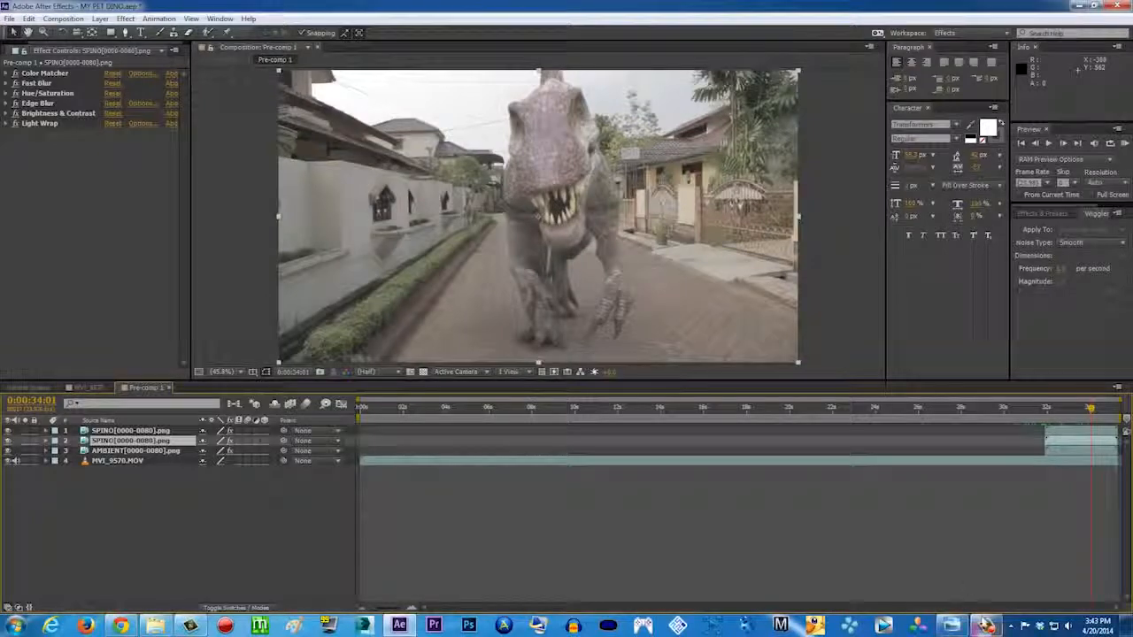
left_click(985, 627)
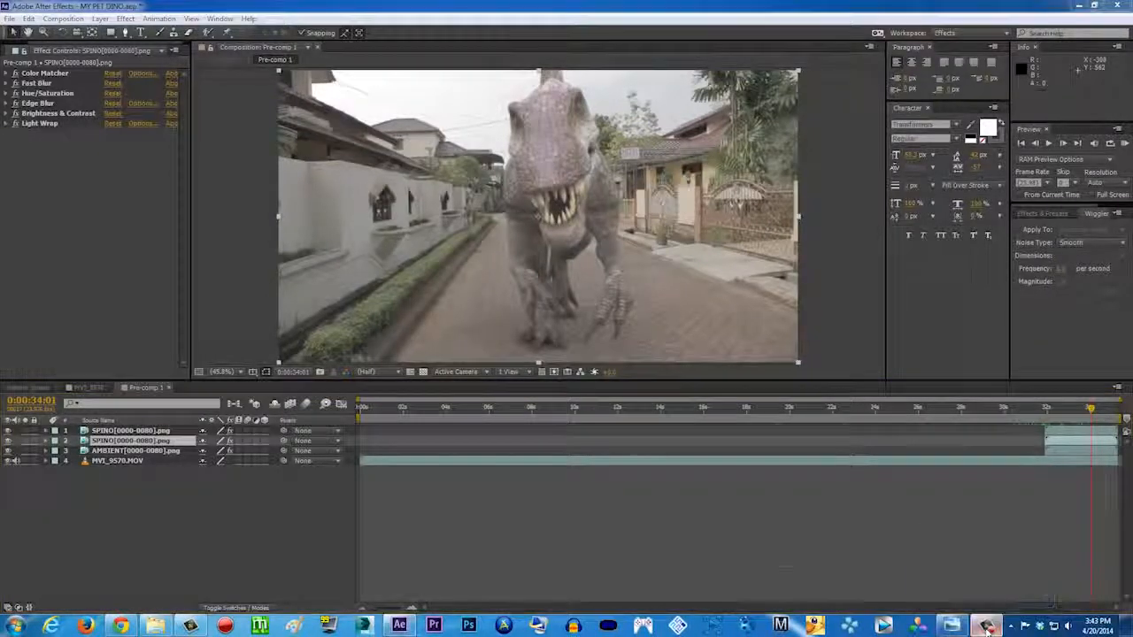